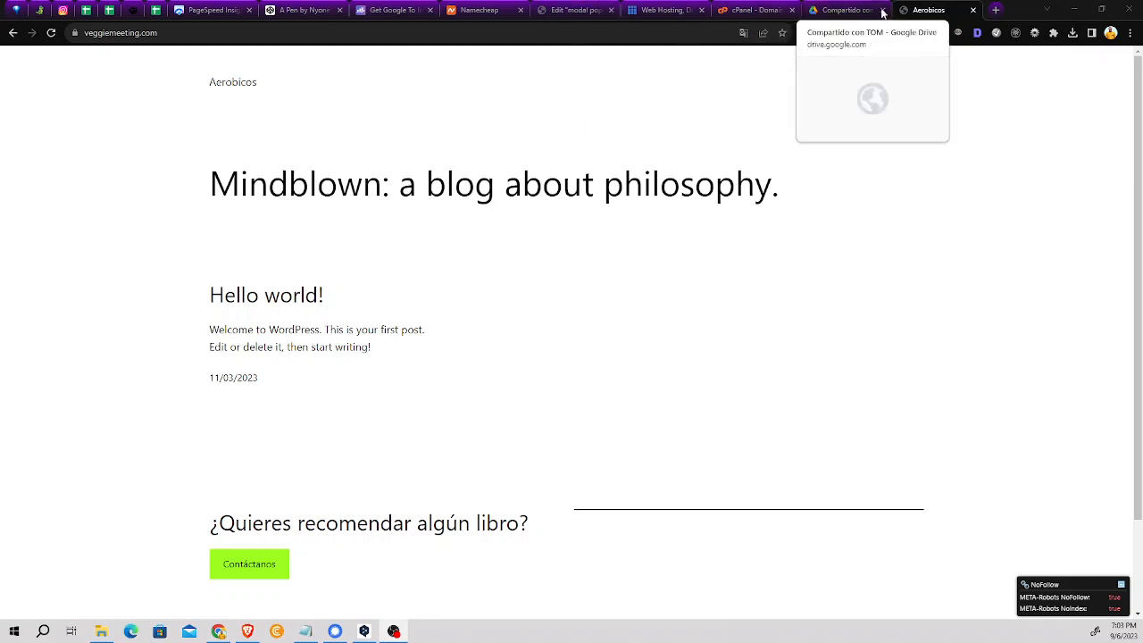
Open vrgamesinstalls.com in a new browser tab
left_click(996, 10)
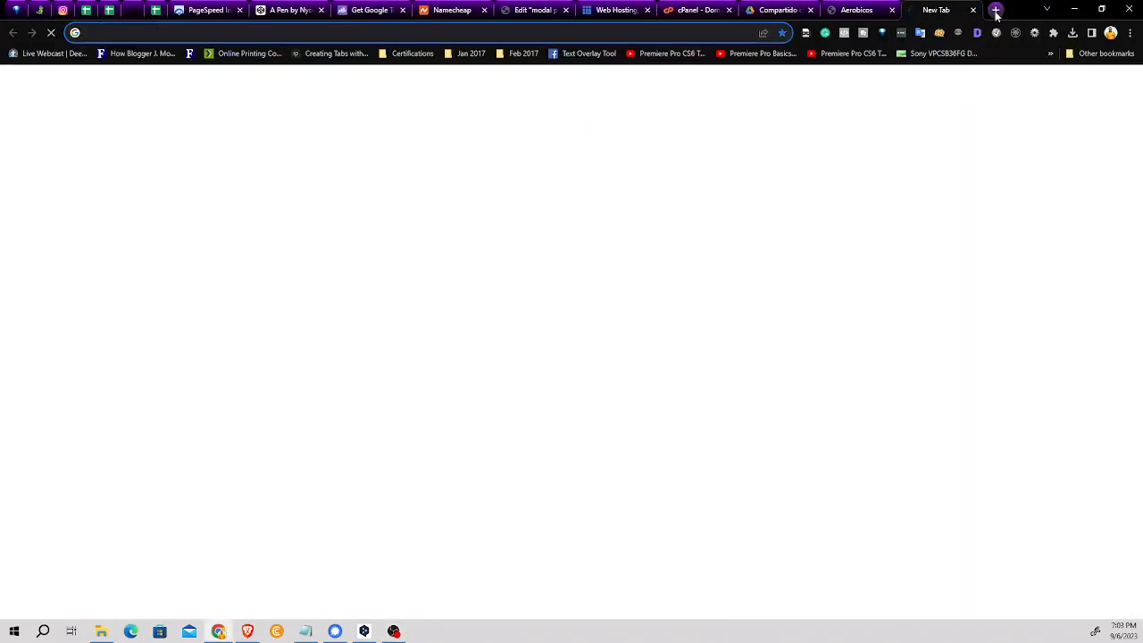
type("v")
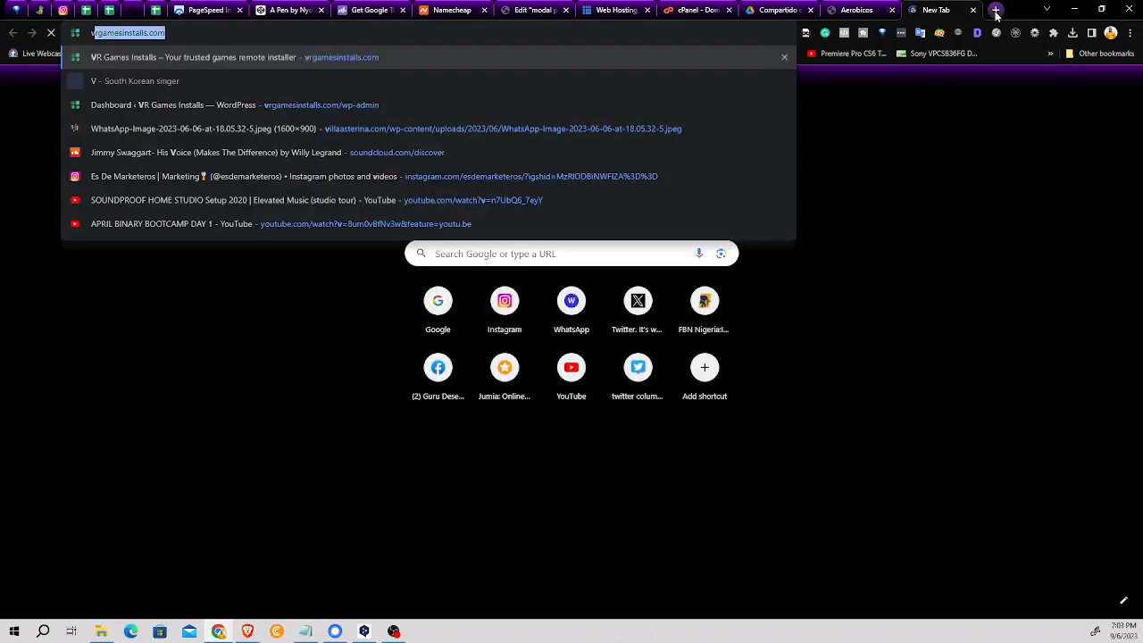
type("rgamesinstalls.com")
key("Return")
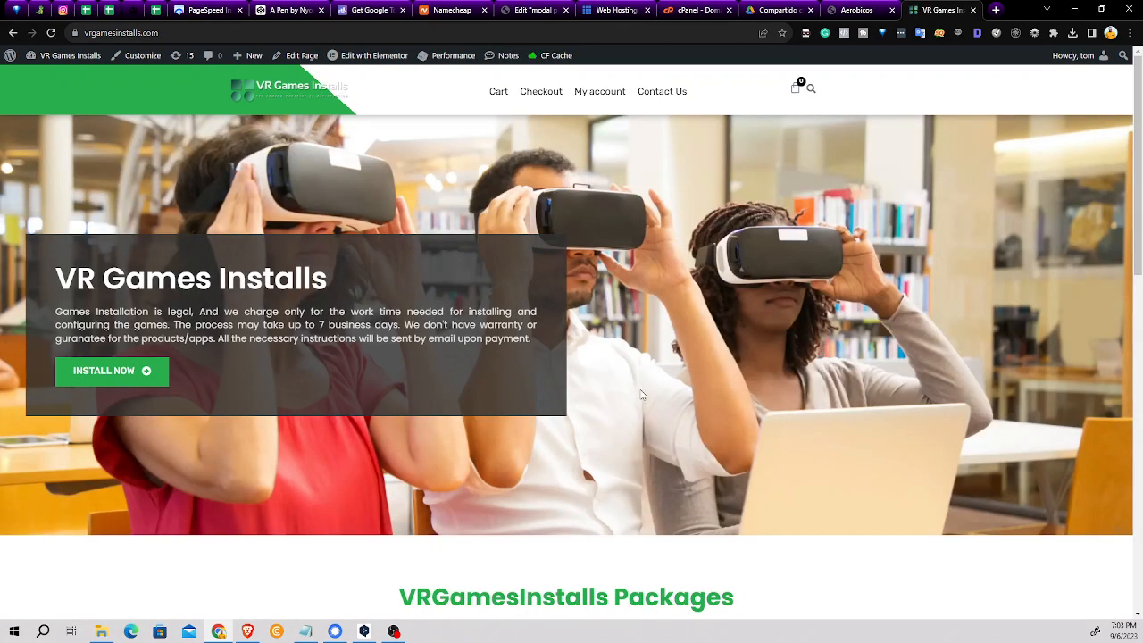
Examine the homepage's pricing packages and try the Install Now button of the Medium package
scroll(640, 407, "down", 3)
scroll(640, 407, "down", 3)
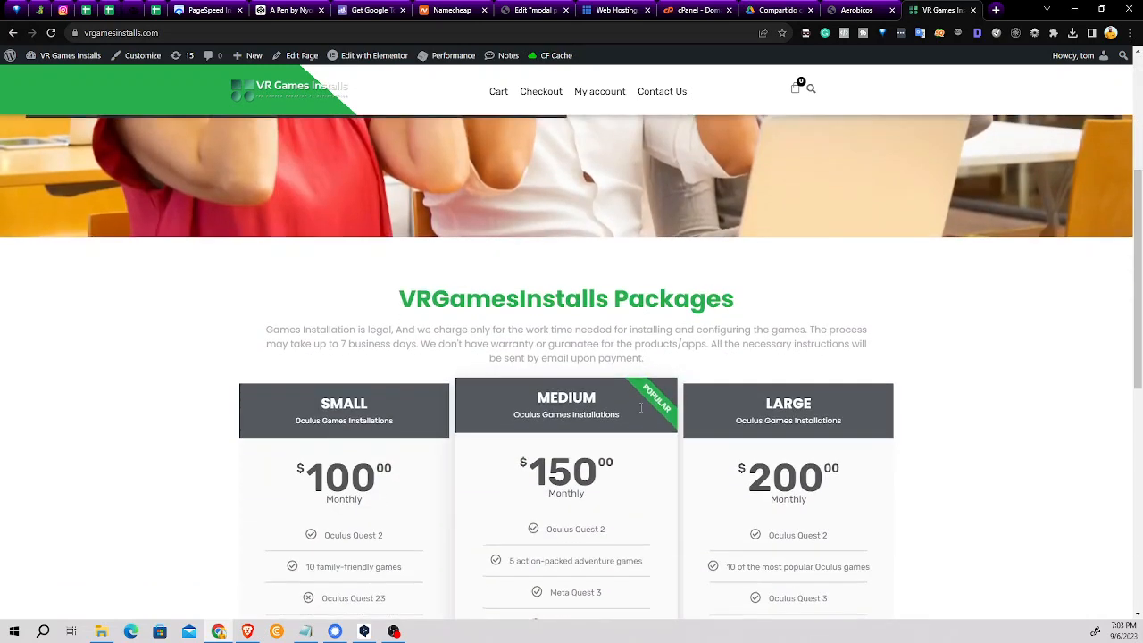
scroll(568, 459, "down", 1)
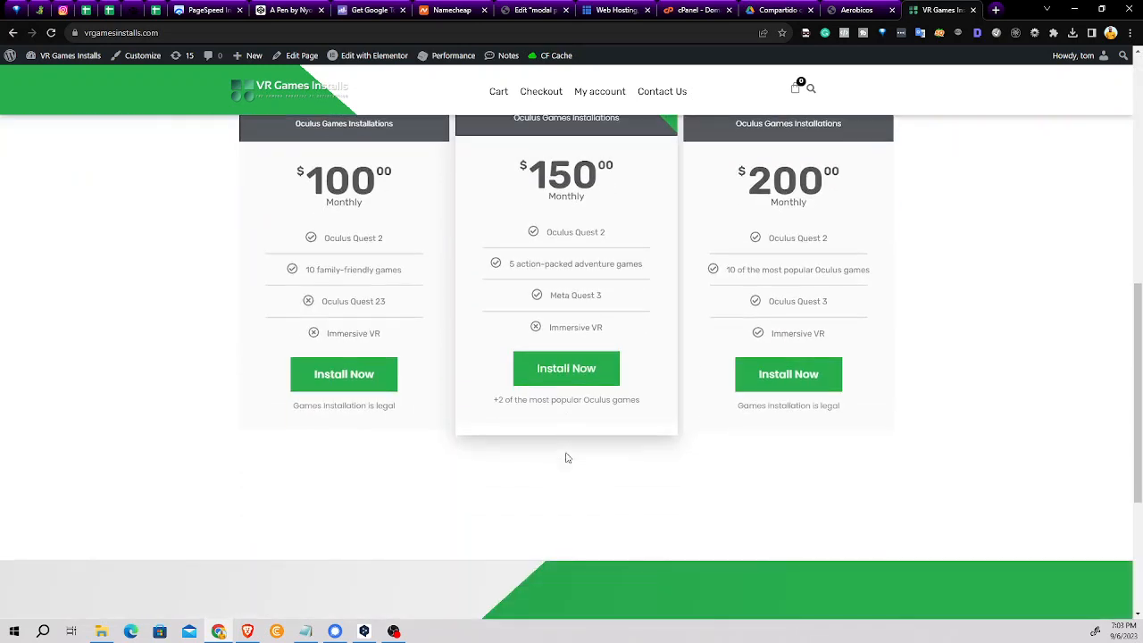
left_click(572, 375)
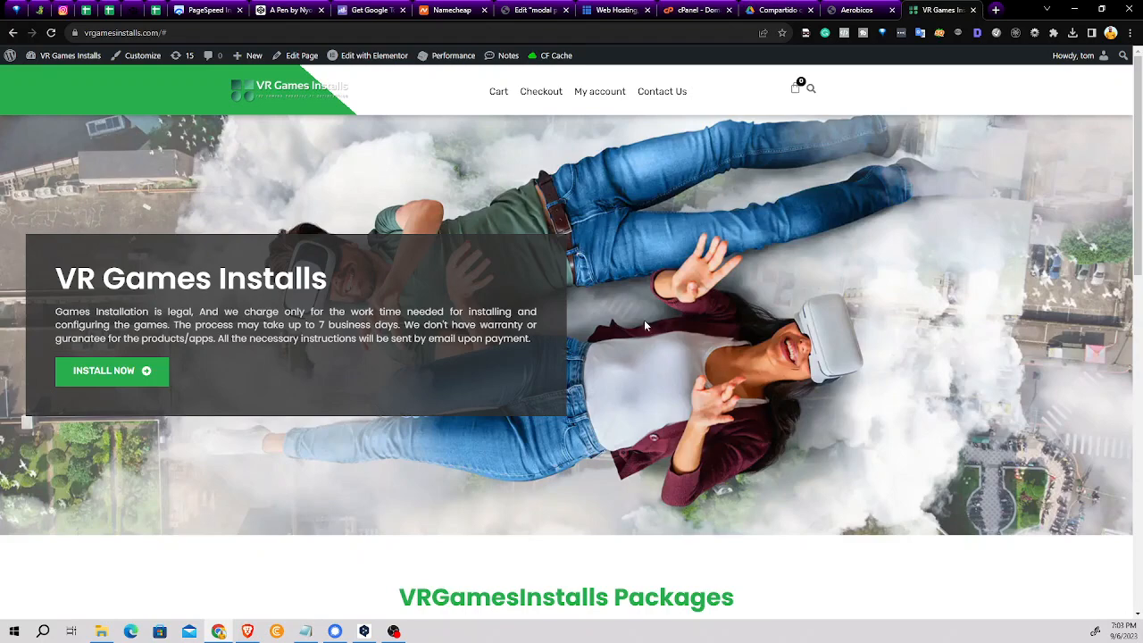
scroll(643, 323, "down", 3)
scroll(516, 311, "up", 1)
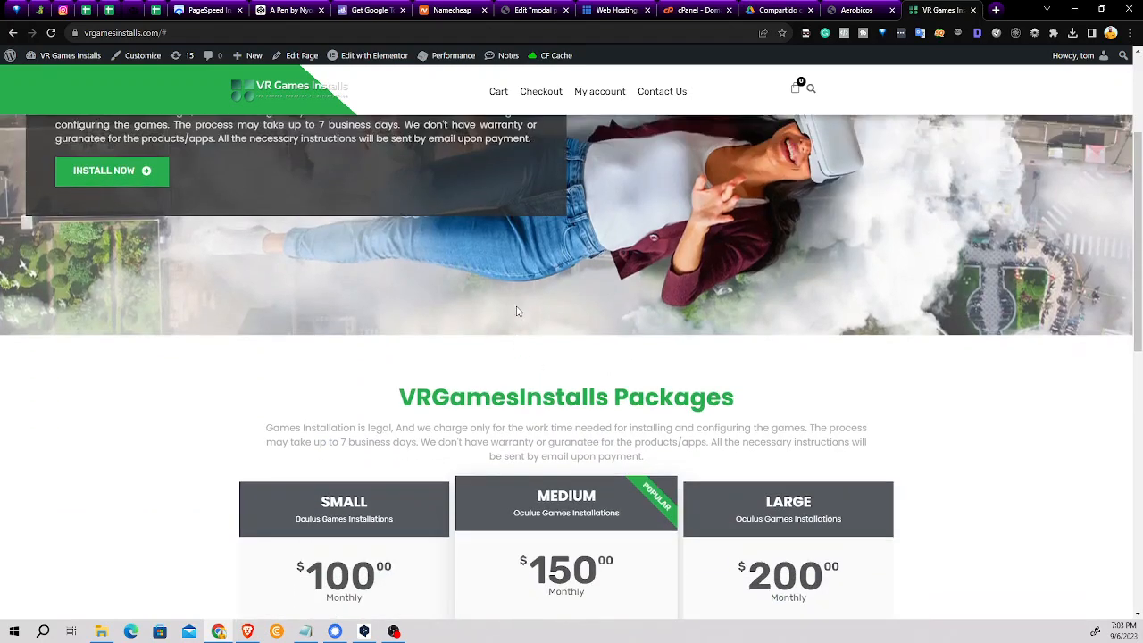
scroll(516, 311, "up", 2)
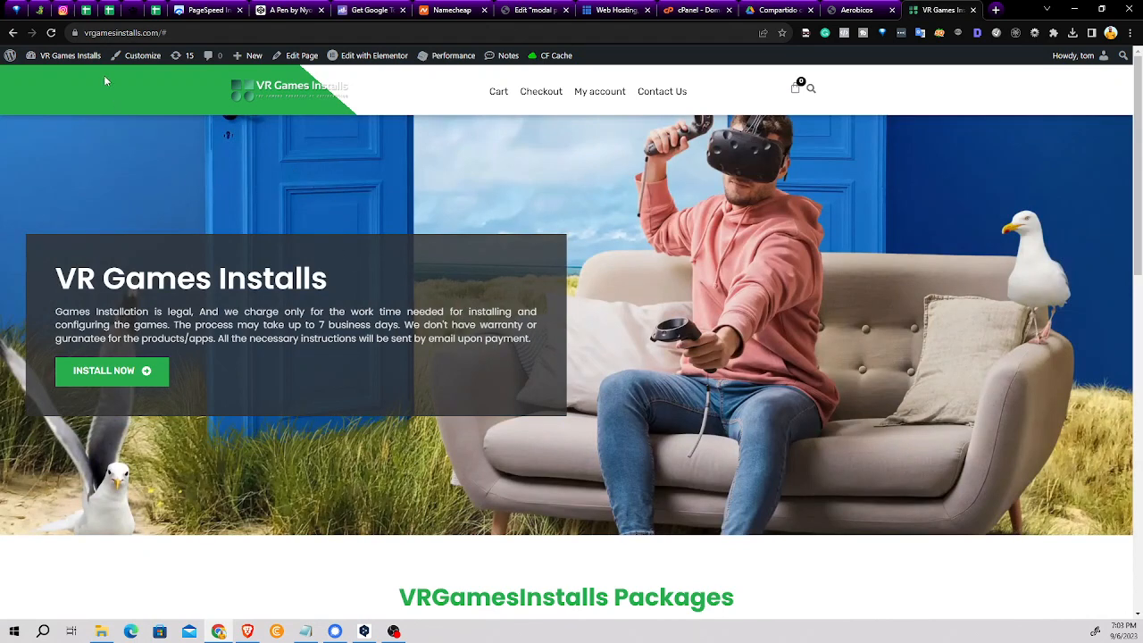
Go to the site's WordPress dashboard and open the list of Elementor popup templates
mouse_move(63, 55)
left_click(59, 78)
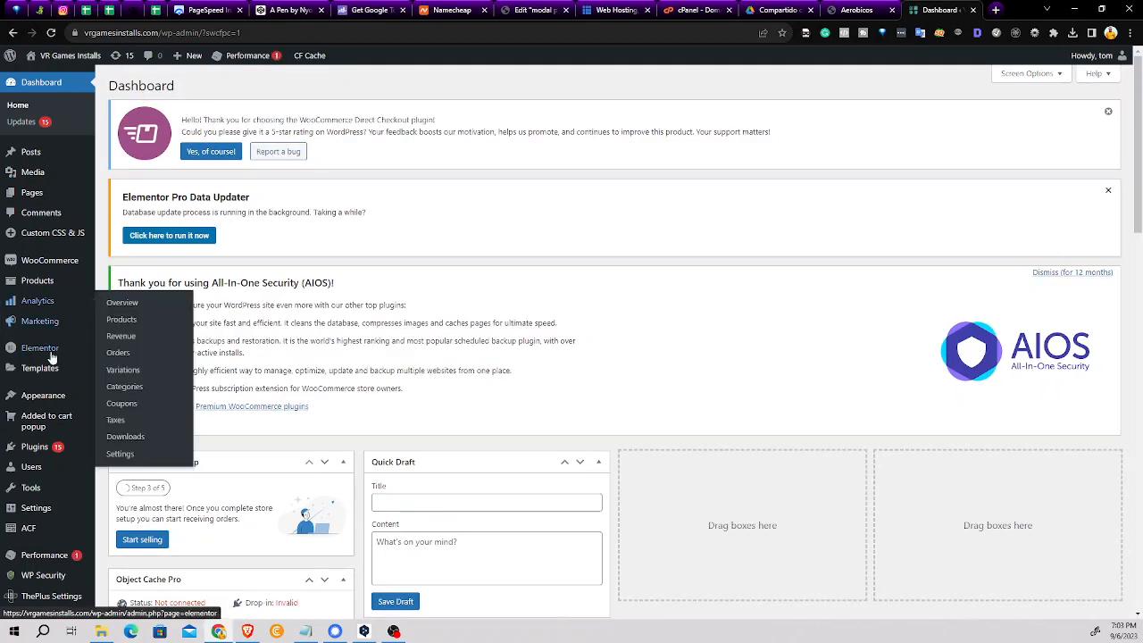
mouse_move(45, 373)
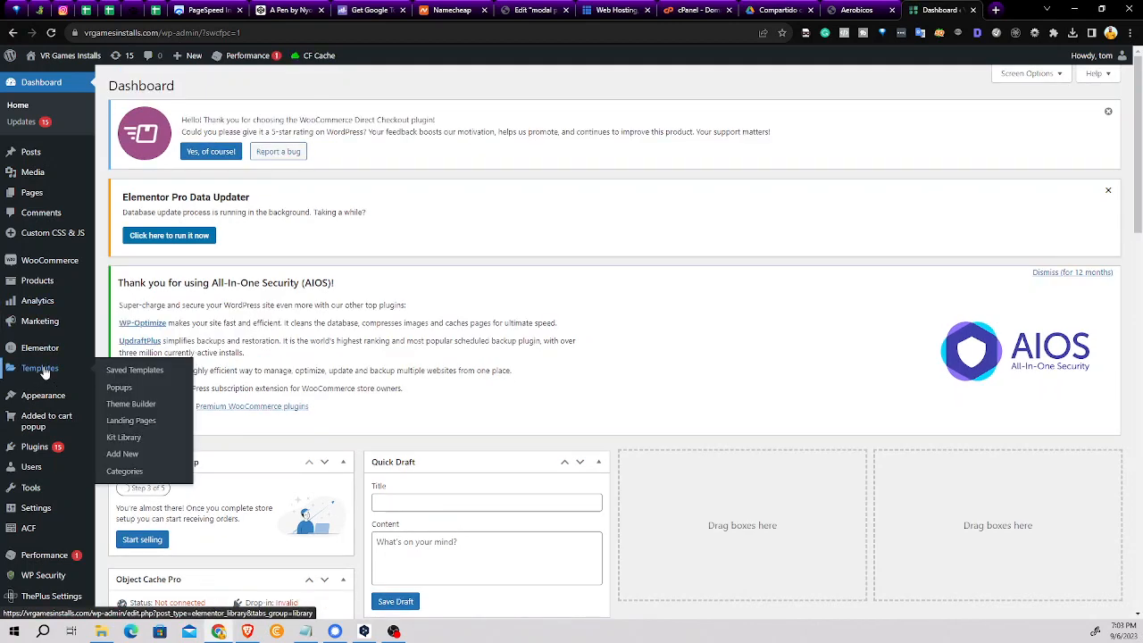
left_click(119, 390)
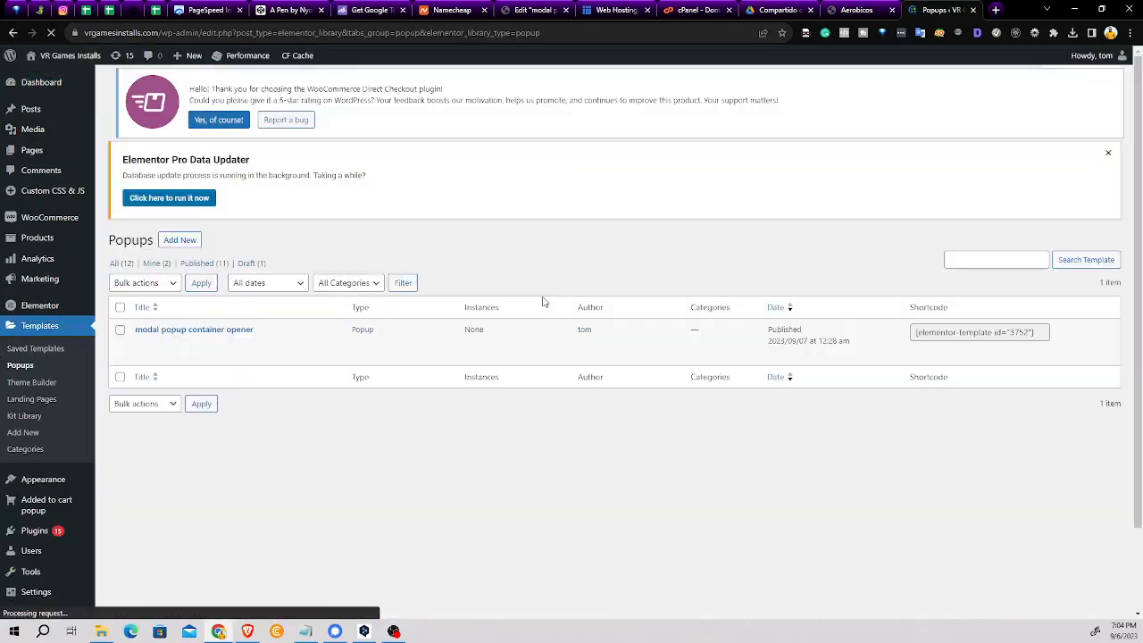
mouse_move(217, 343)
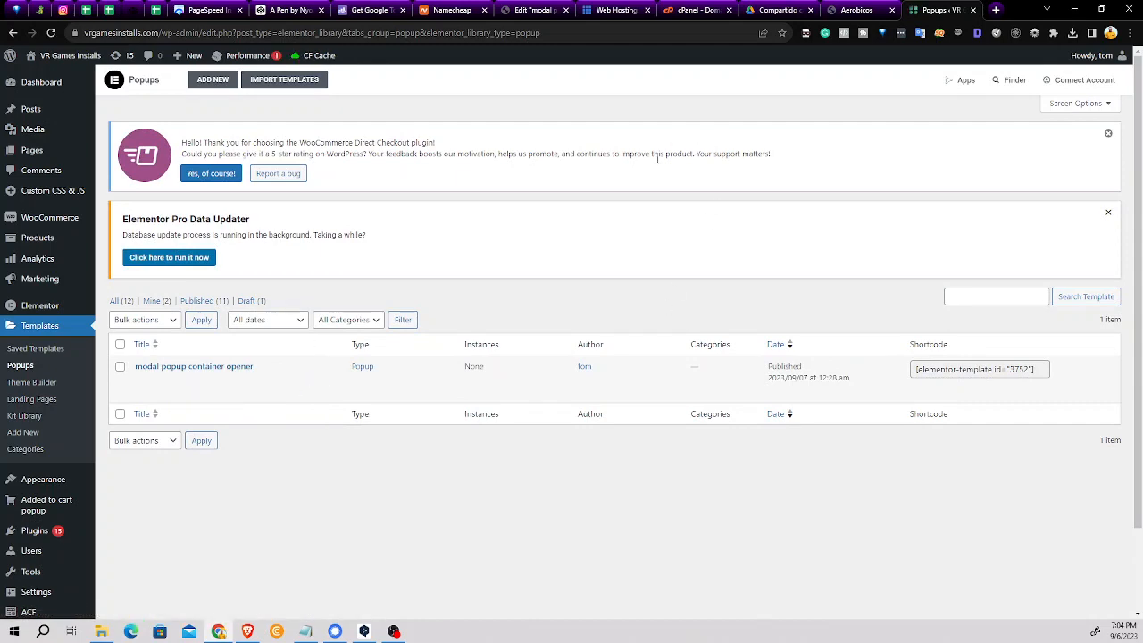
Create a new Elementor template of type Section named "price modal container"
left_click(201, 83)
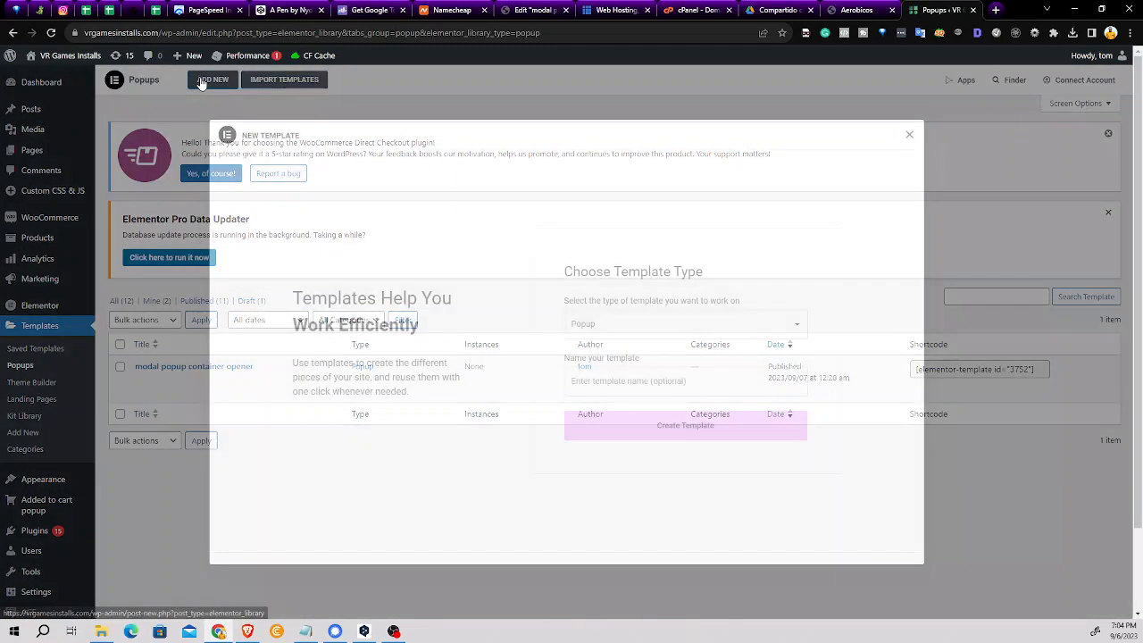
left_click(673, 325)
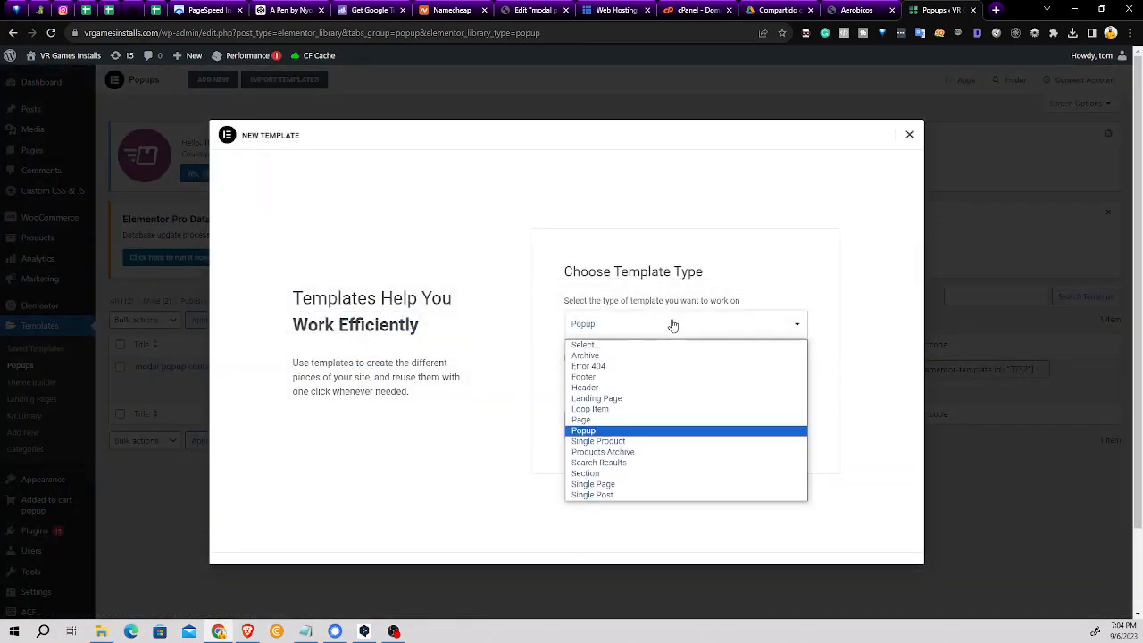
left_click(640, 475)
left_click(644, 384)
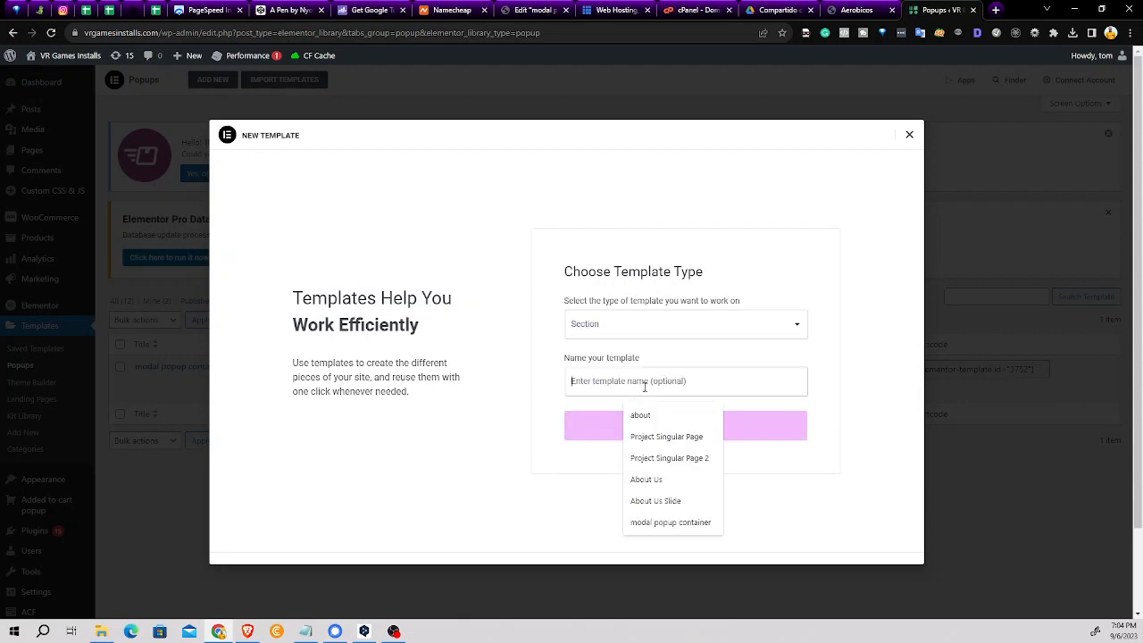
type("price")
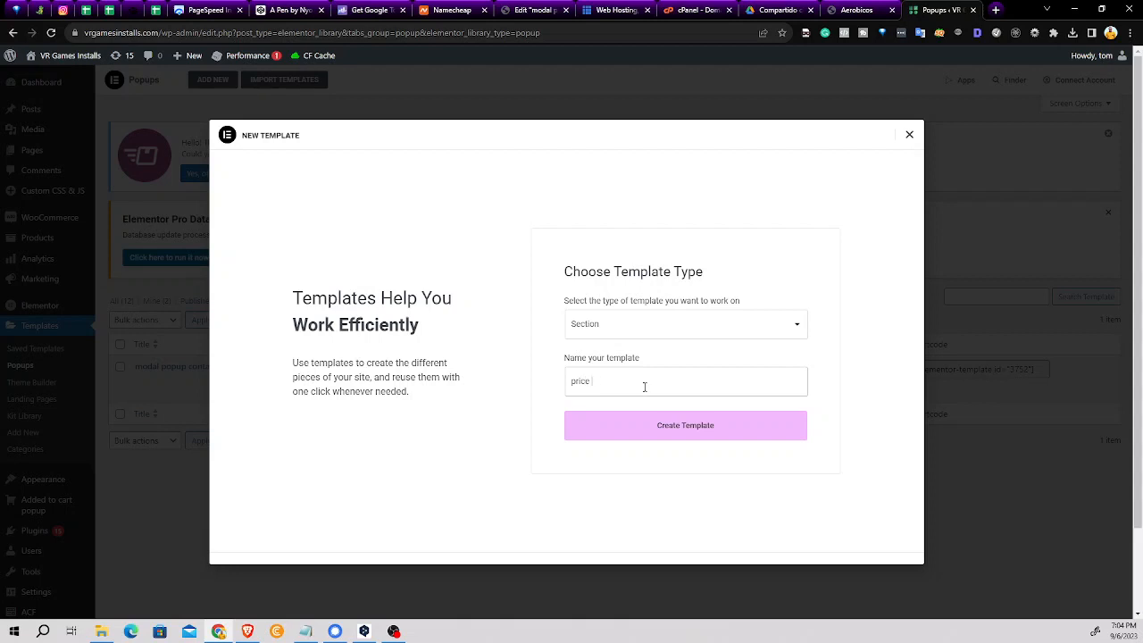
type(" modal container")
left_click(687, 435)
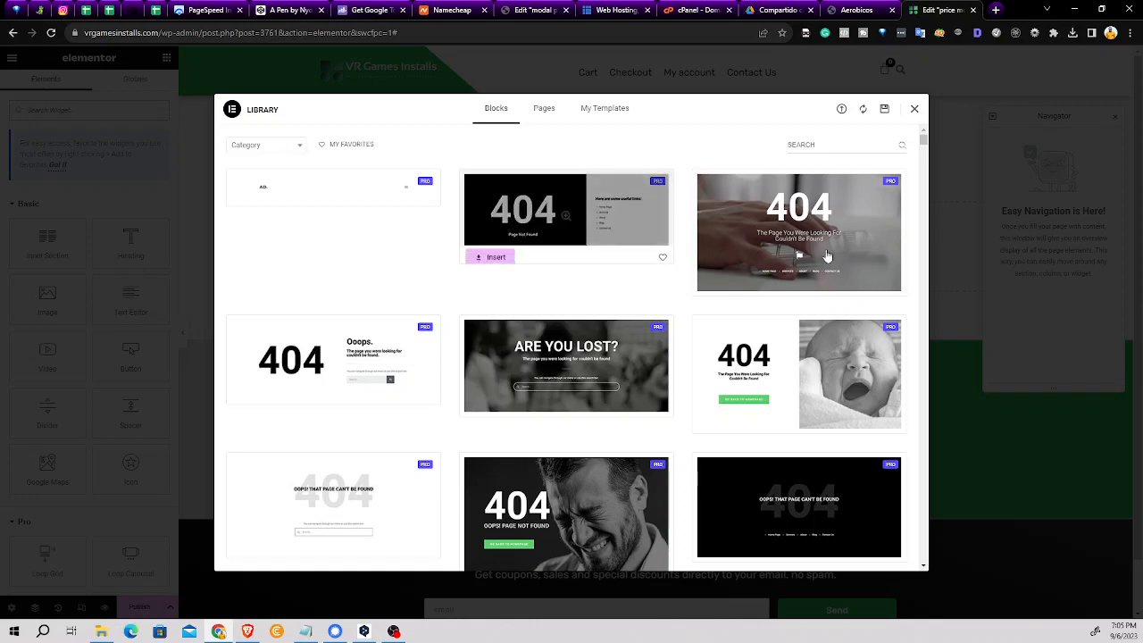
Dismiss the template library and add a single-column section to the empty template
left_click(914, 110)
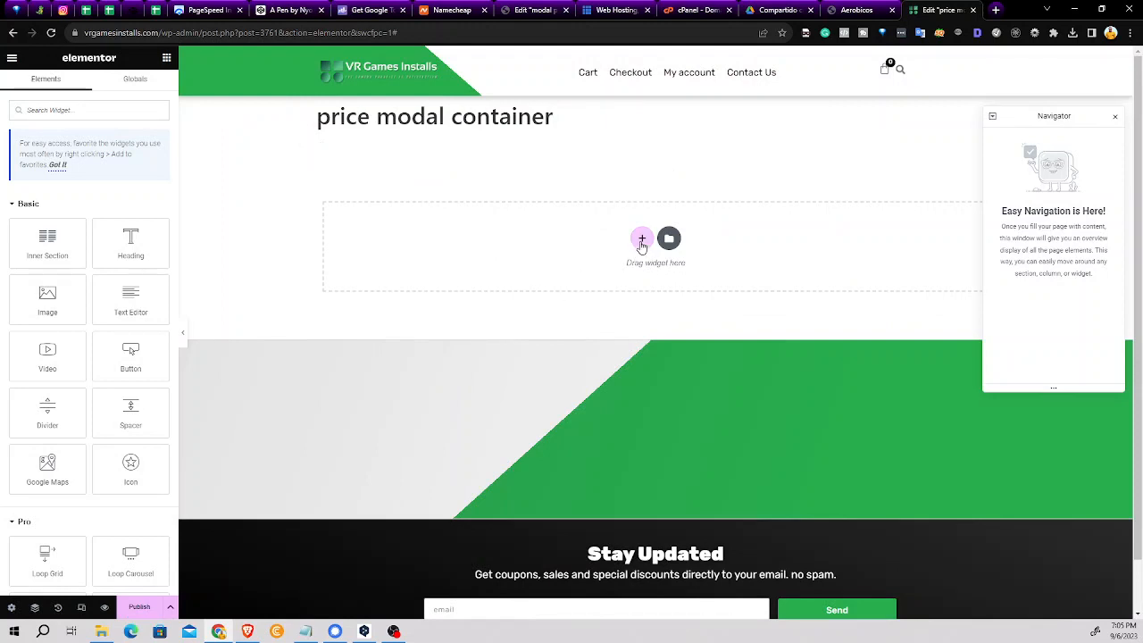
left_click(641, 239)
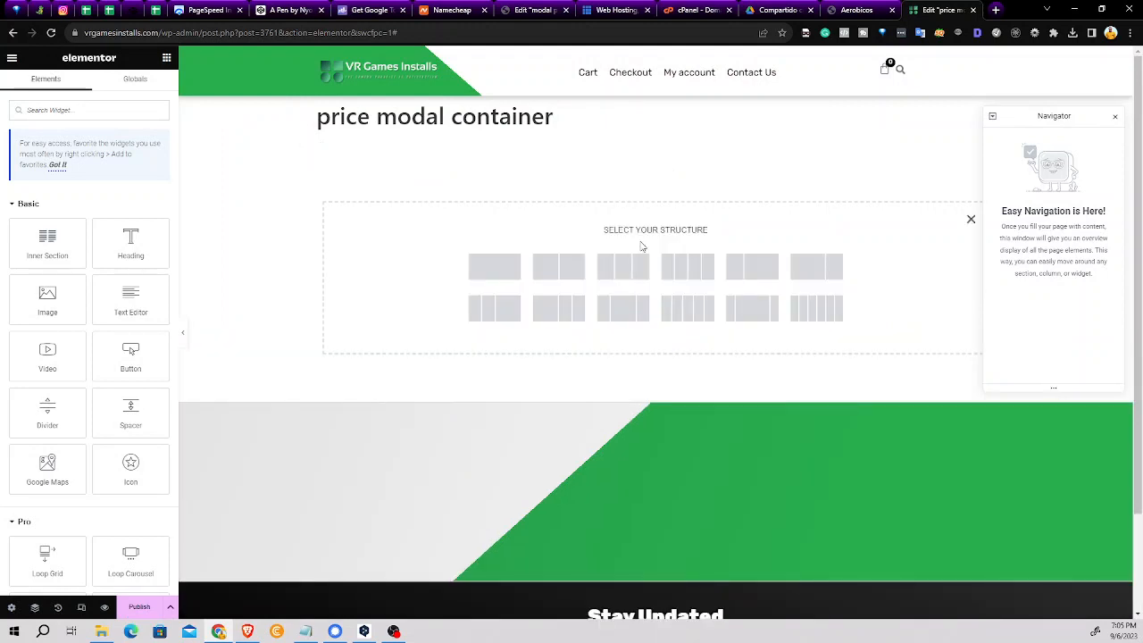
left_click(494, 267)
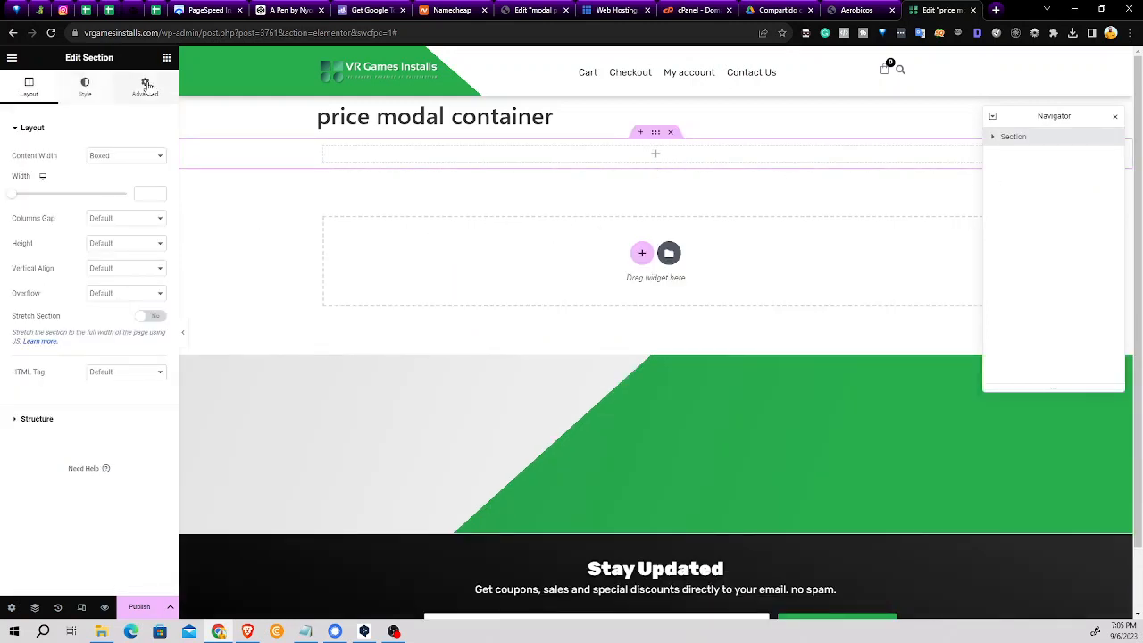
Insert an Inner Section into the new section and delete its first column to leave a single column
left_click(166, 57)
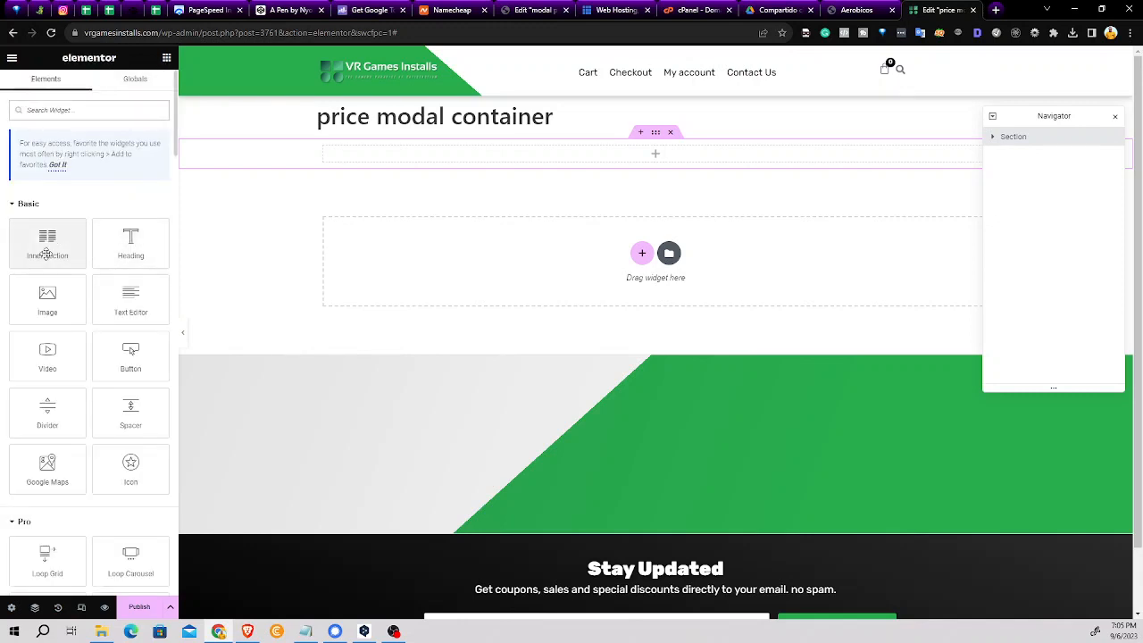
left_click_drag(47, 250, 663, 159)
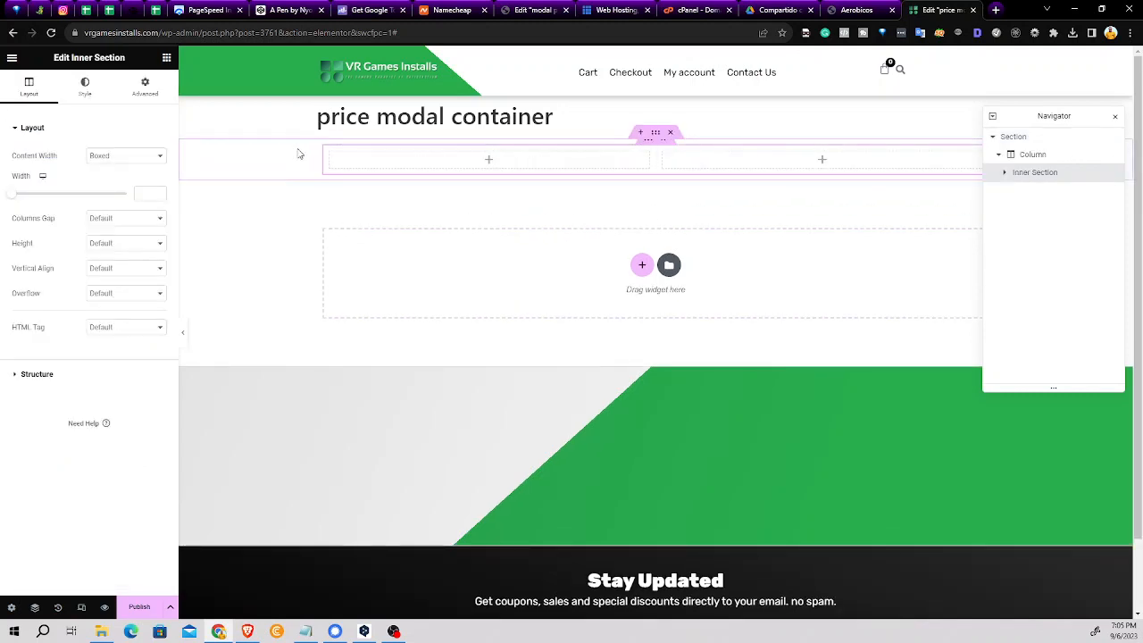
right_click(330, 154)
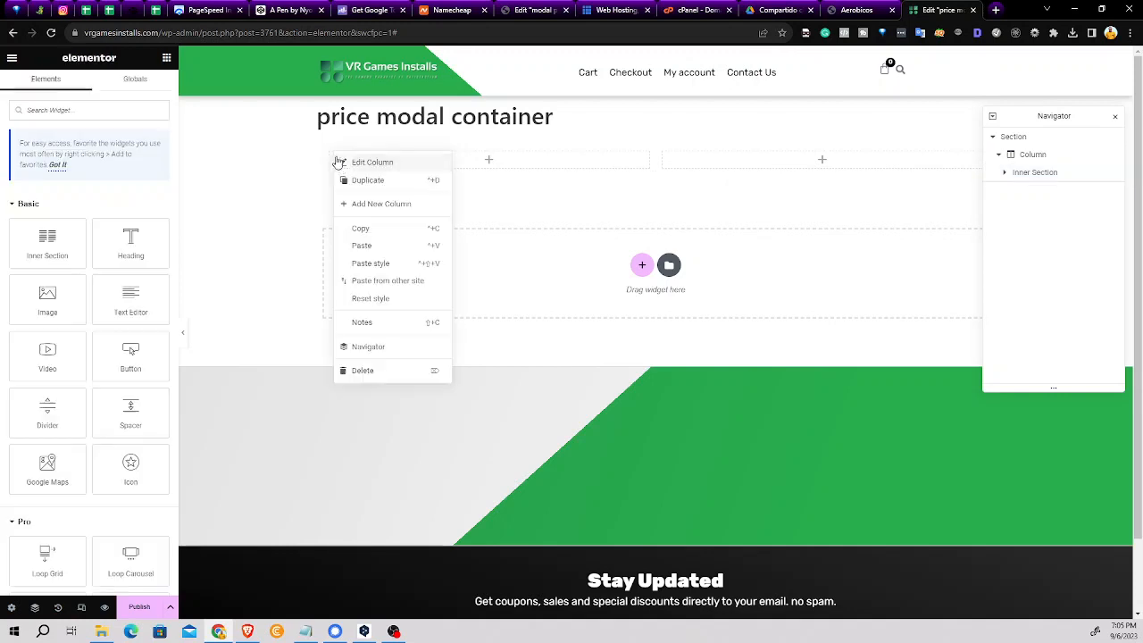
left_click(365, 371)
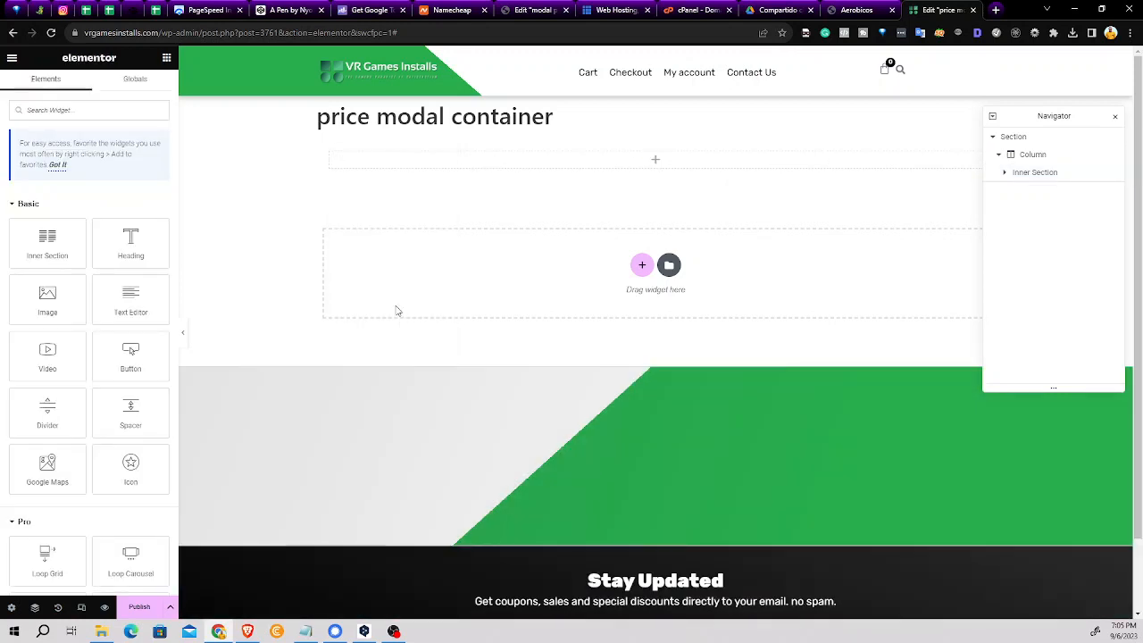
Add a Heading widget to the inner section's column and set its HTML tag to H3
left_click_drag(132, 253, 663, 165)
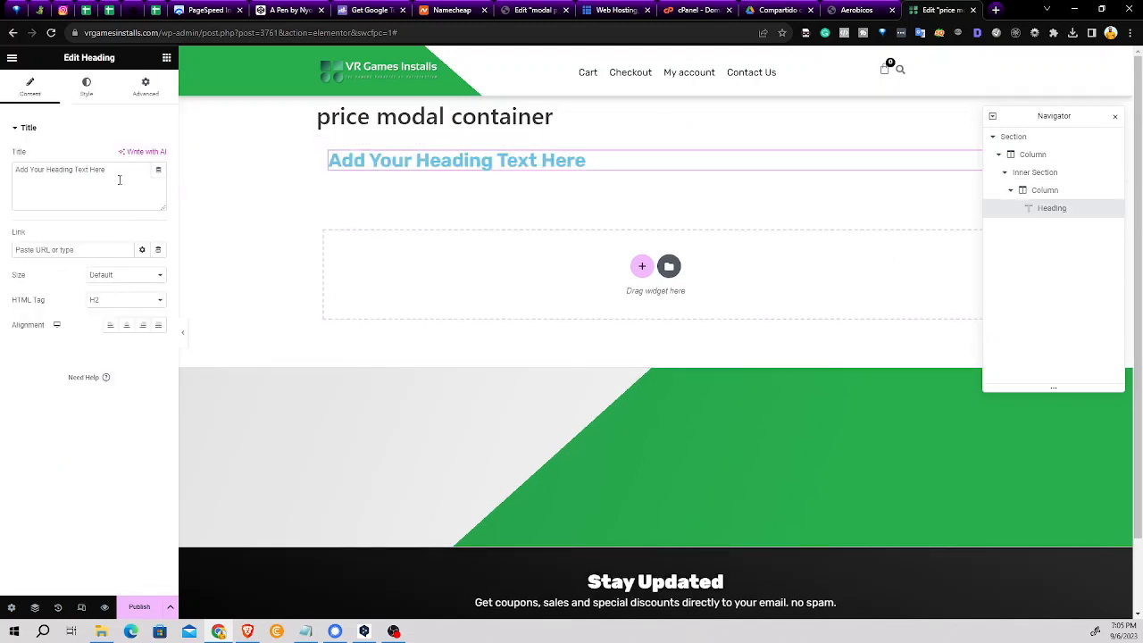
left_click(119, 180)
key("ctrl+a")
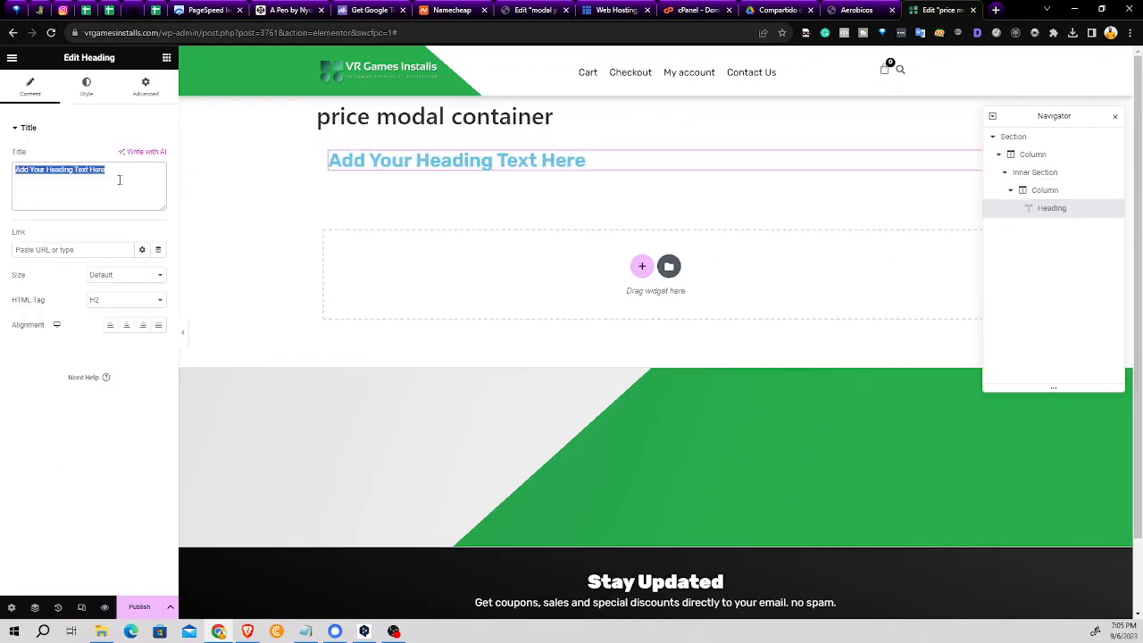
left_click(123, 299)
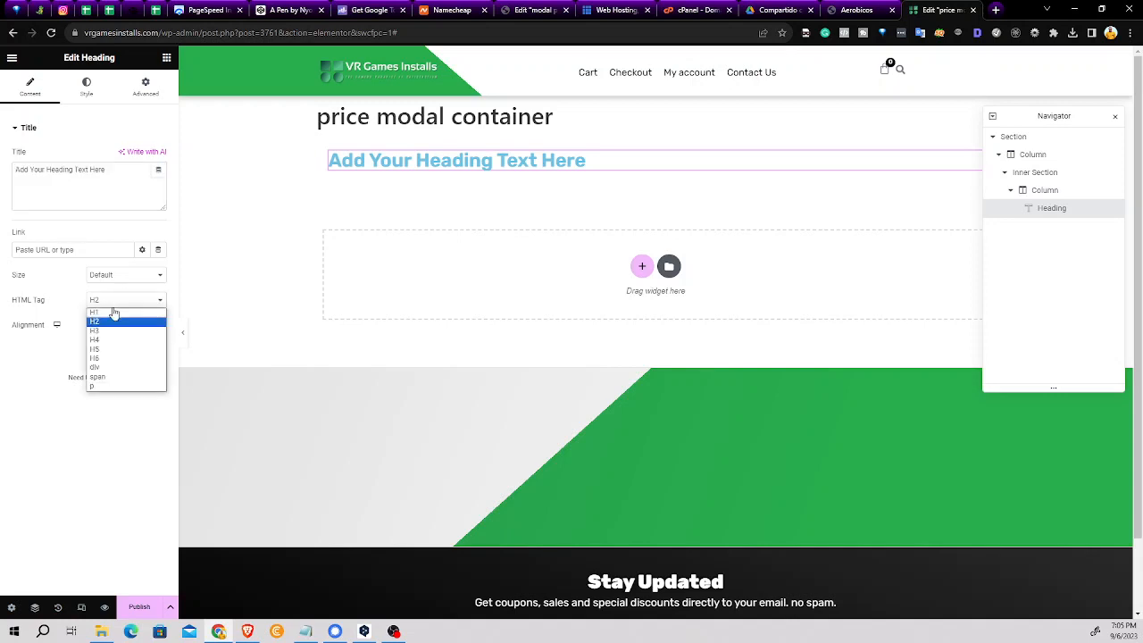
left_click(111, 328)
Change the heading's title to "Price Details" and align it to the center
triple_click(110, 169)
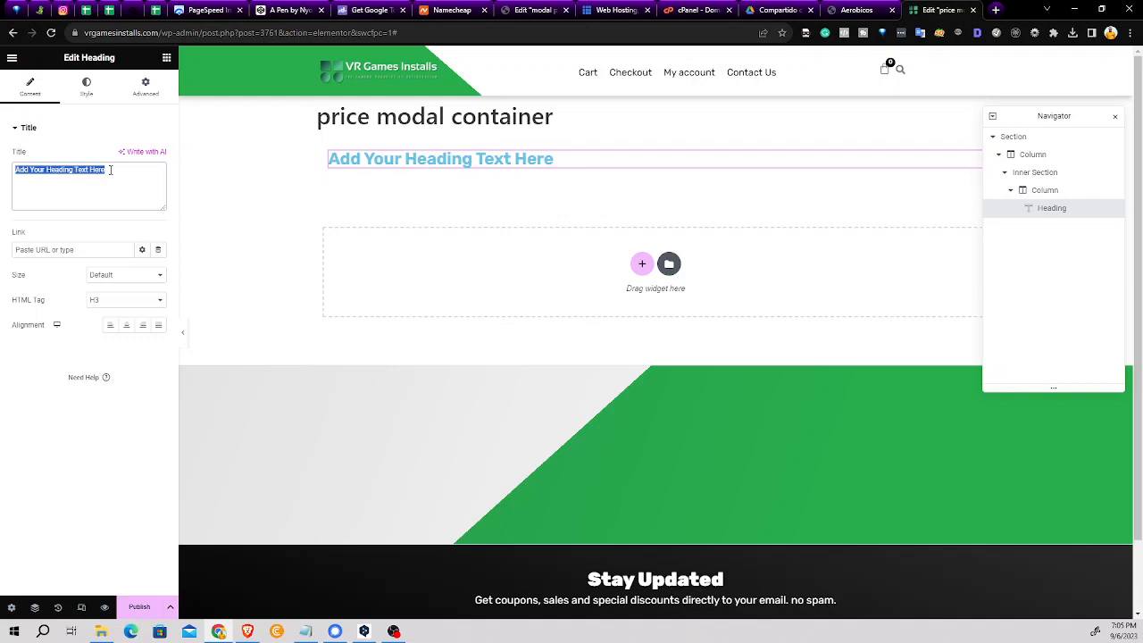
type("Pri")
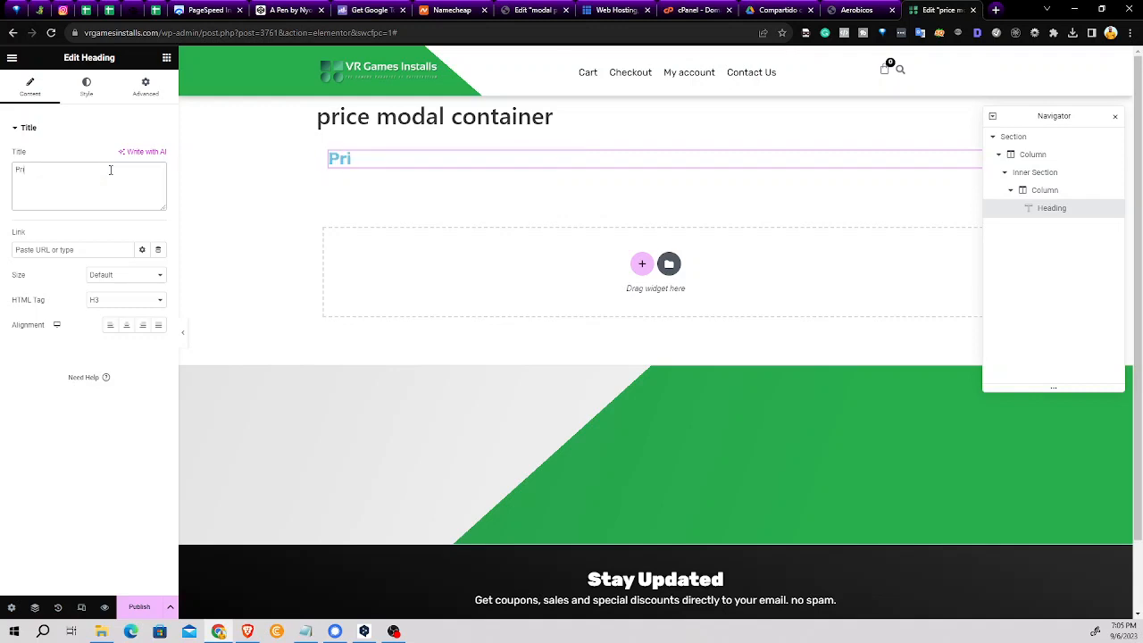
type("ce Detials")
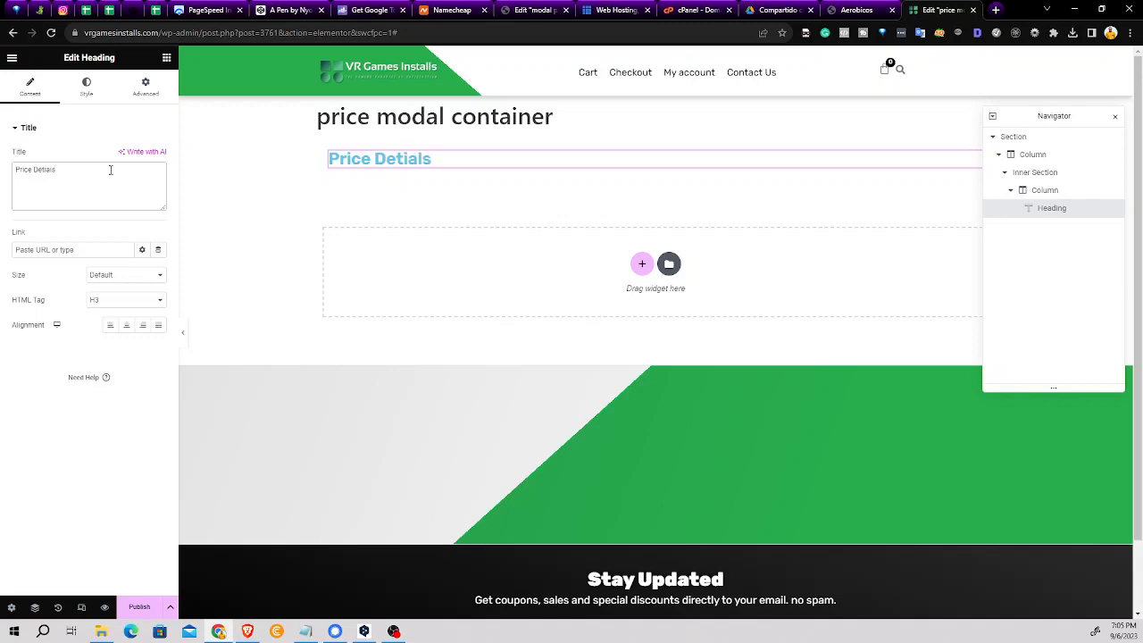
key("BackSpace")
key("BackSpace")
key("BackSpace")
key("BackSpace")
type("ails")
left_click(125, 325)
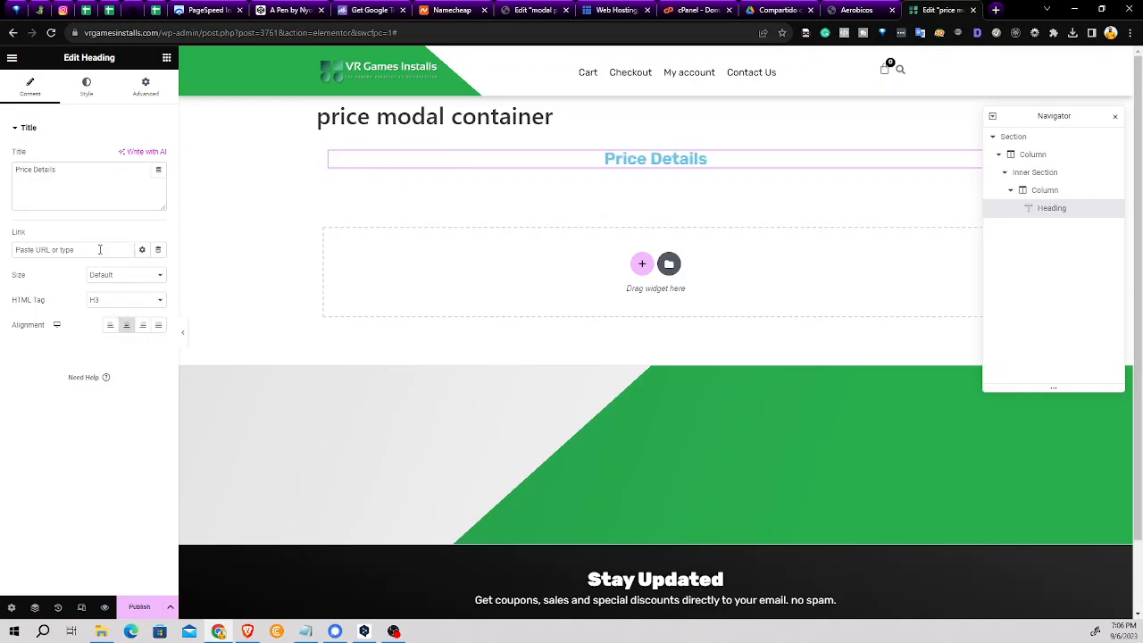
Set the heading's text color to white (#FFFFFF) and close the Navigator
left_click(86, 86)
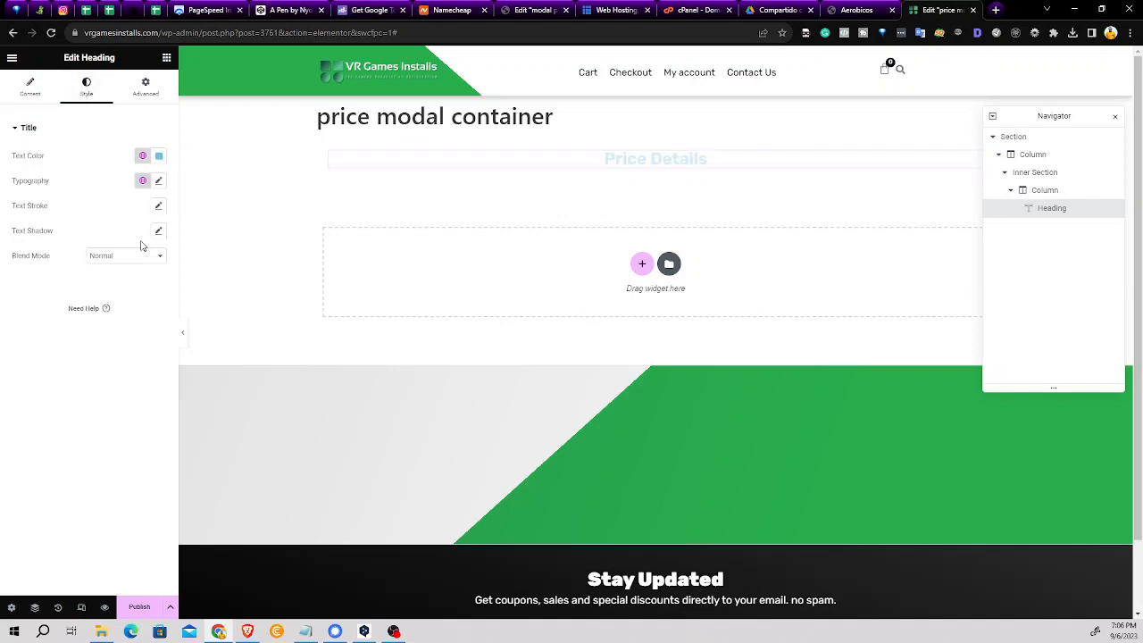
left_click(158, 157)
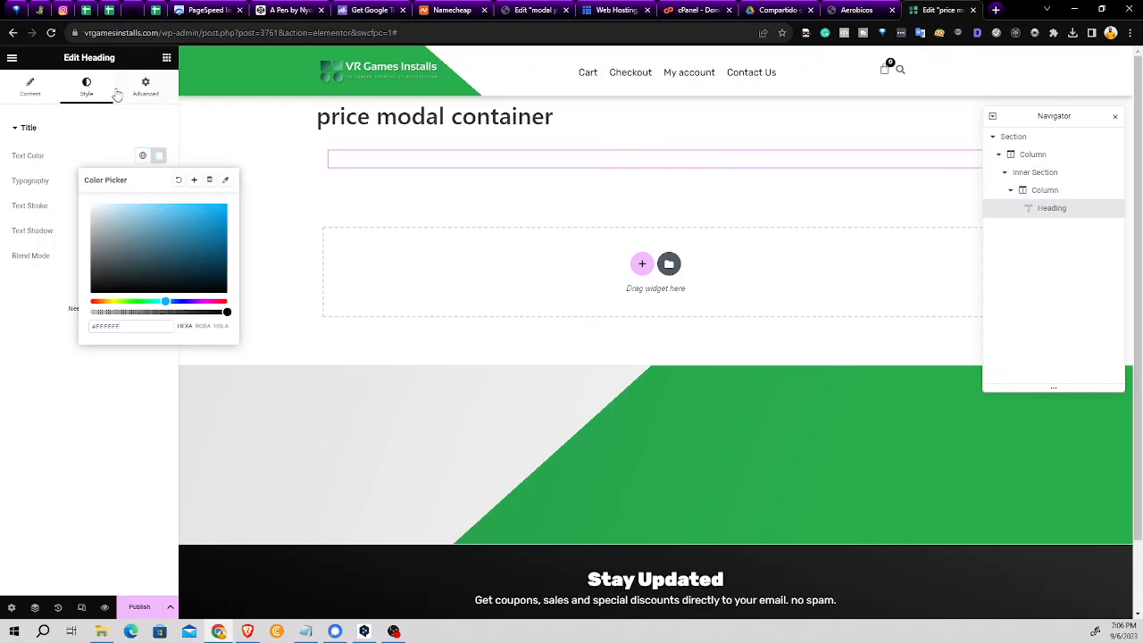
left_click(38, 184)
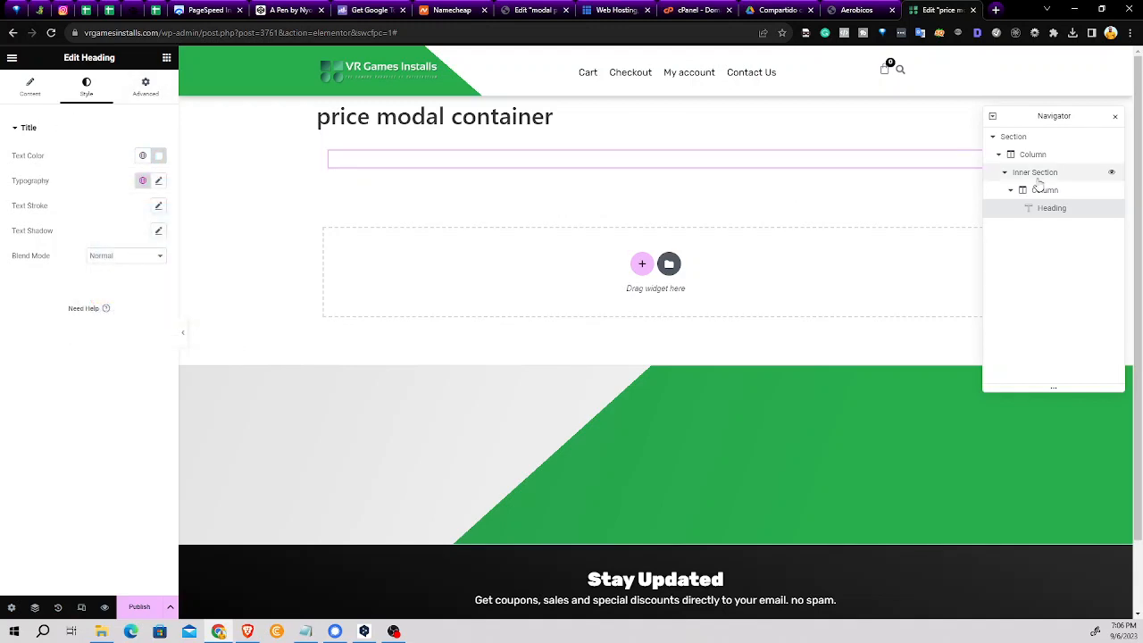
left_click(1114, 118)
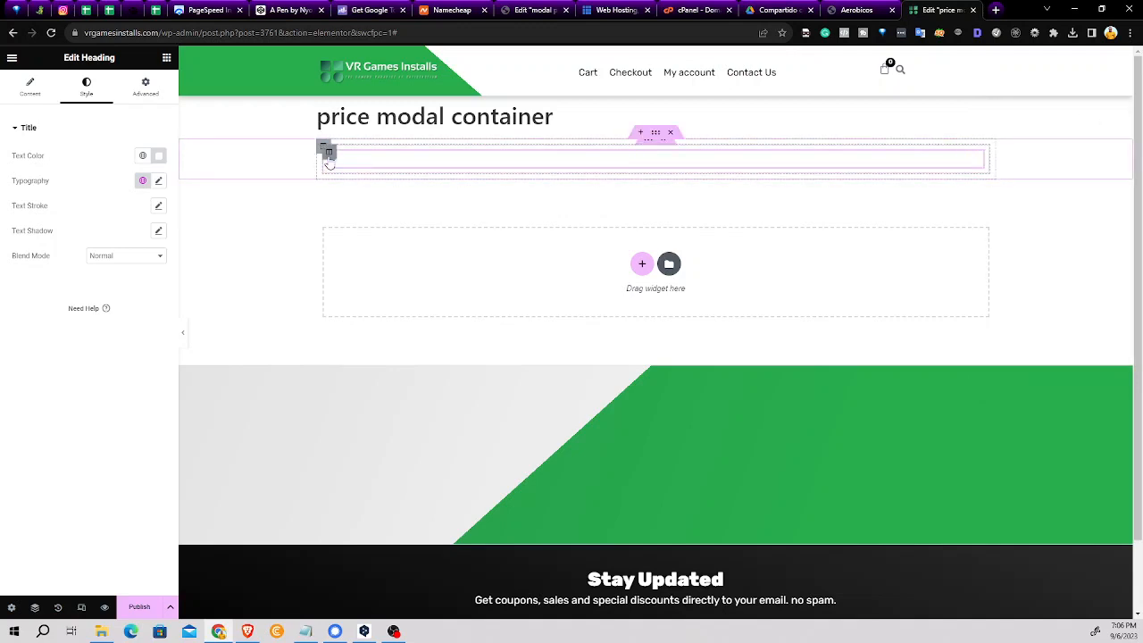
Give the inner section's column a classic background in dark navy blue, #0C0057
left_click(328, 154)
left_click(85, 86)
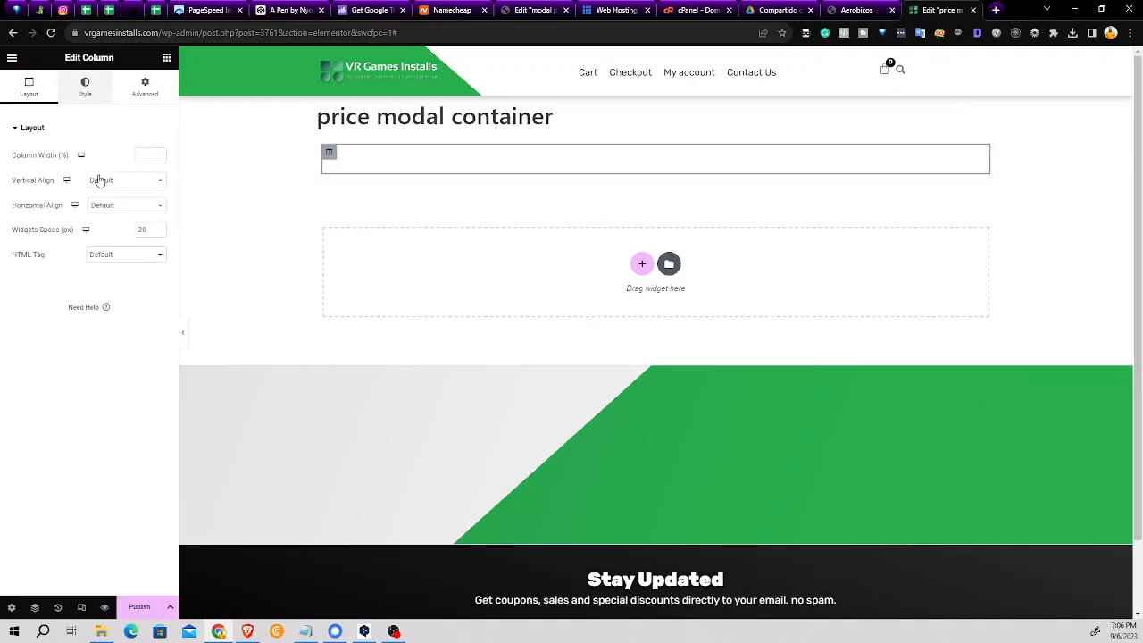
left_click(126, 181)
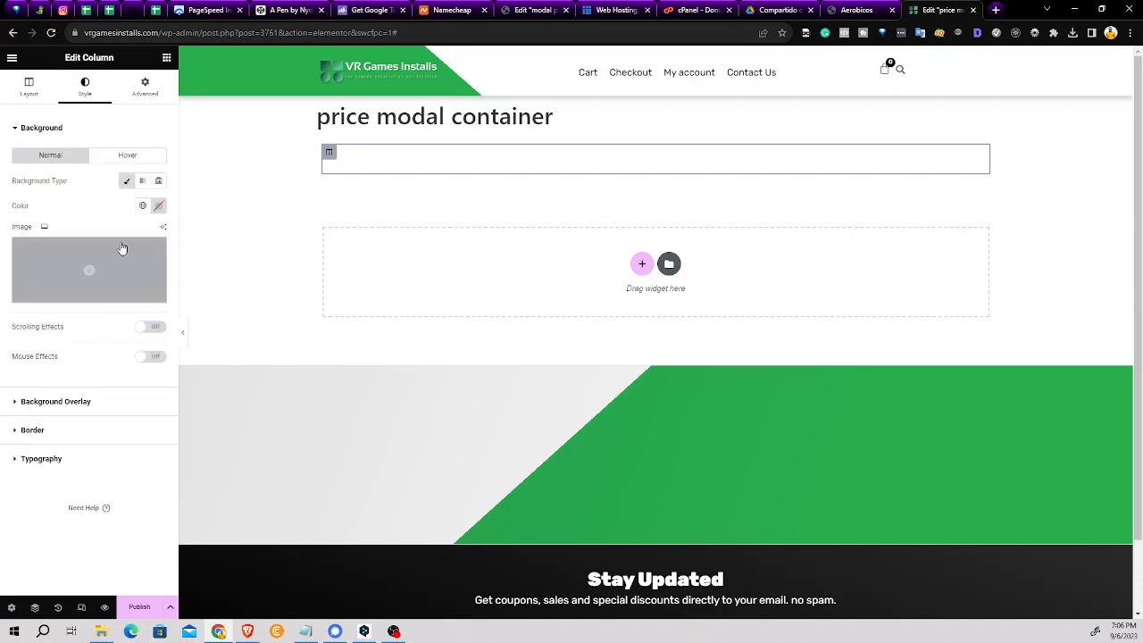
left_click(158, 205)
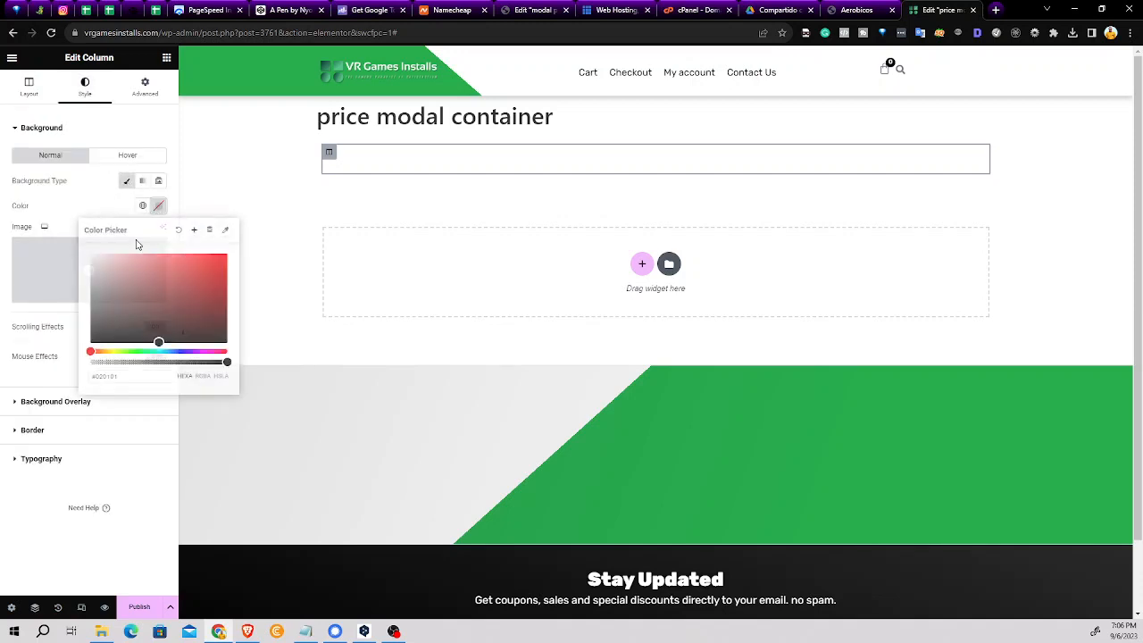
left_click(184, 351)
left_click_drag(199, 306, 227, 312)
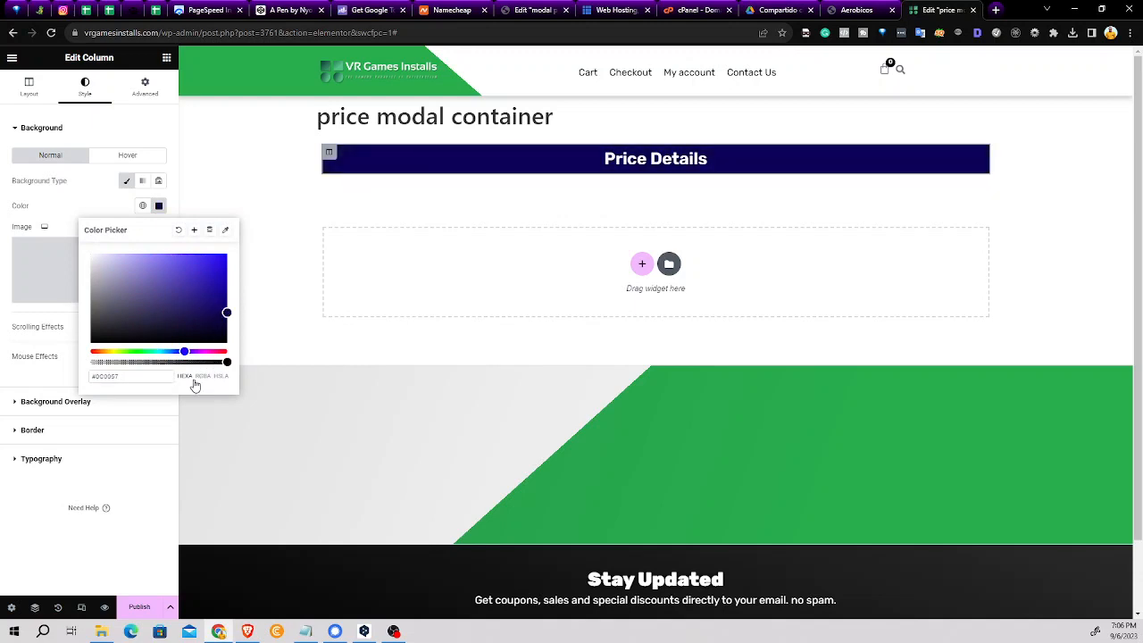
triple_click(162, 377)
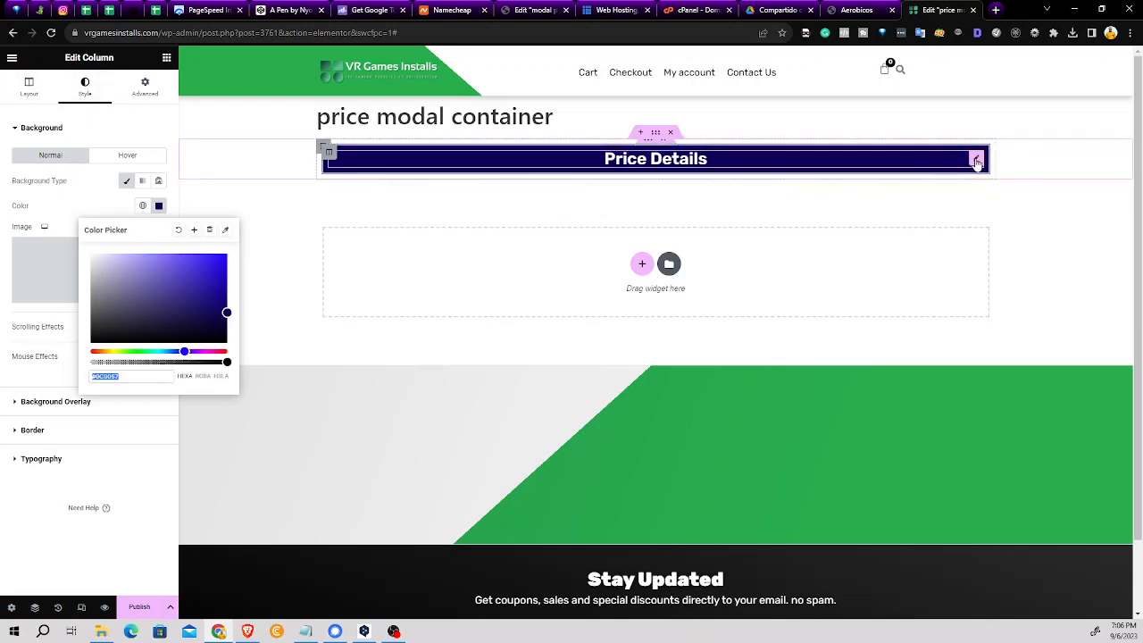
Set the Price Details heading's font size to 34 px
left_click(976, 162)
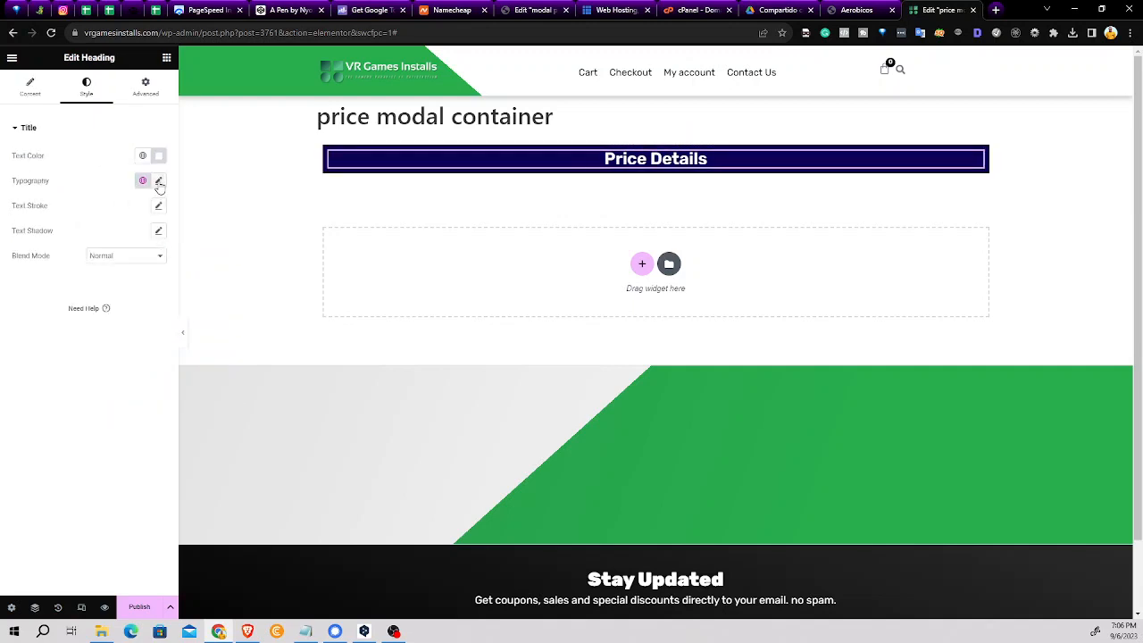
left_click(158, 182)
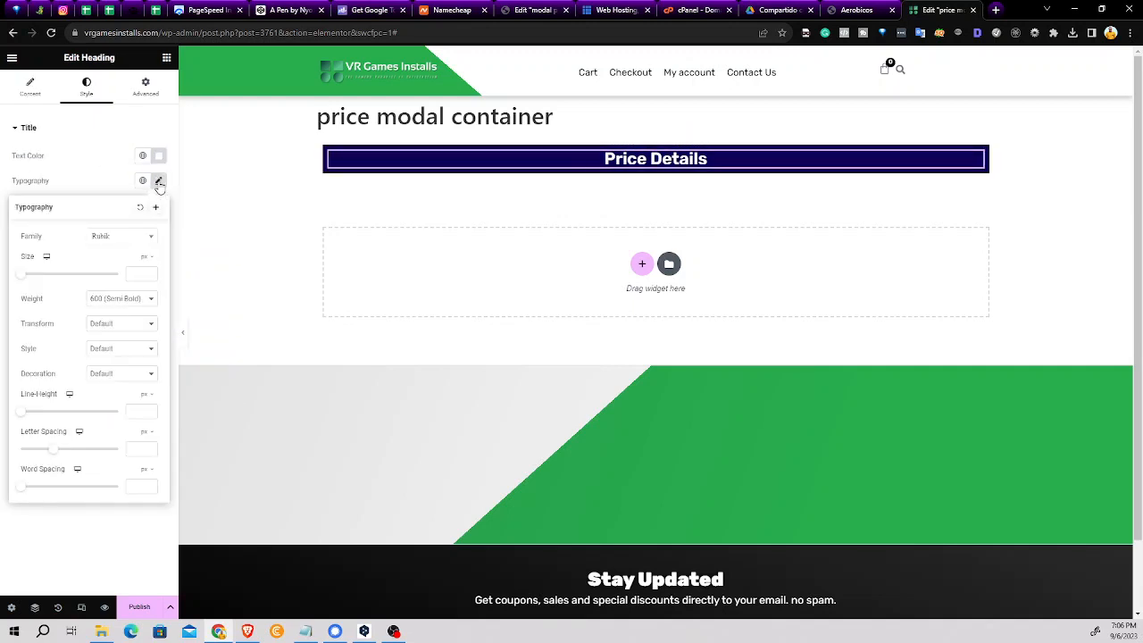
left_click(140, 272)
type("30")
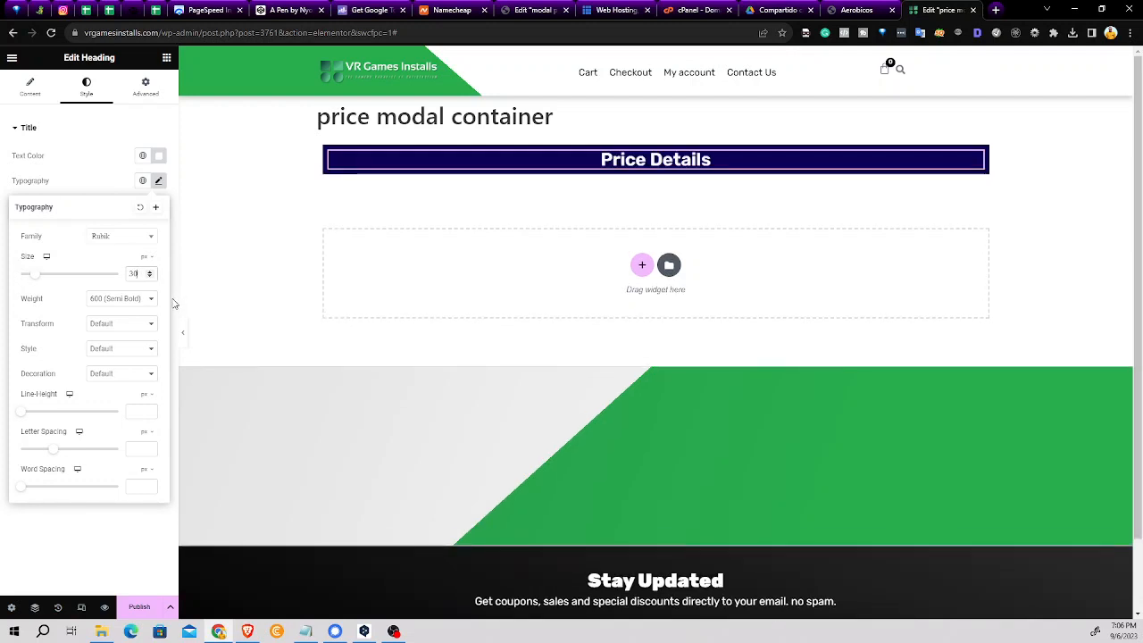
key("BackSpace")
type("4")
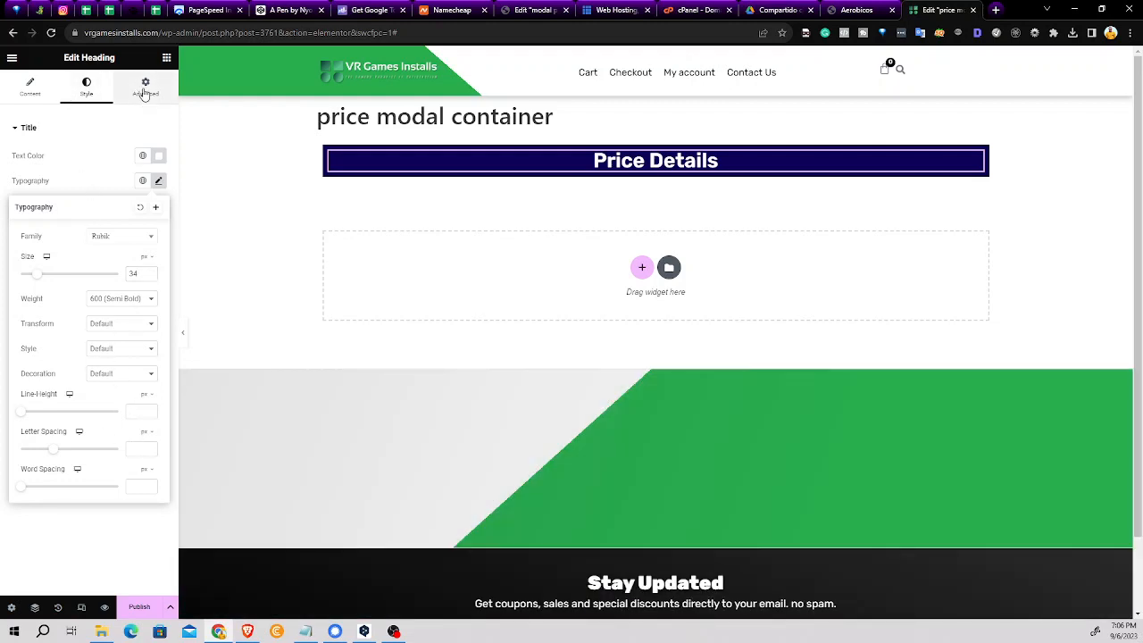
Set the Price Details heading's padding to 10 px on all sides
left_click(143, 92)
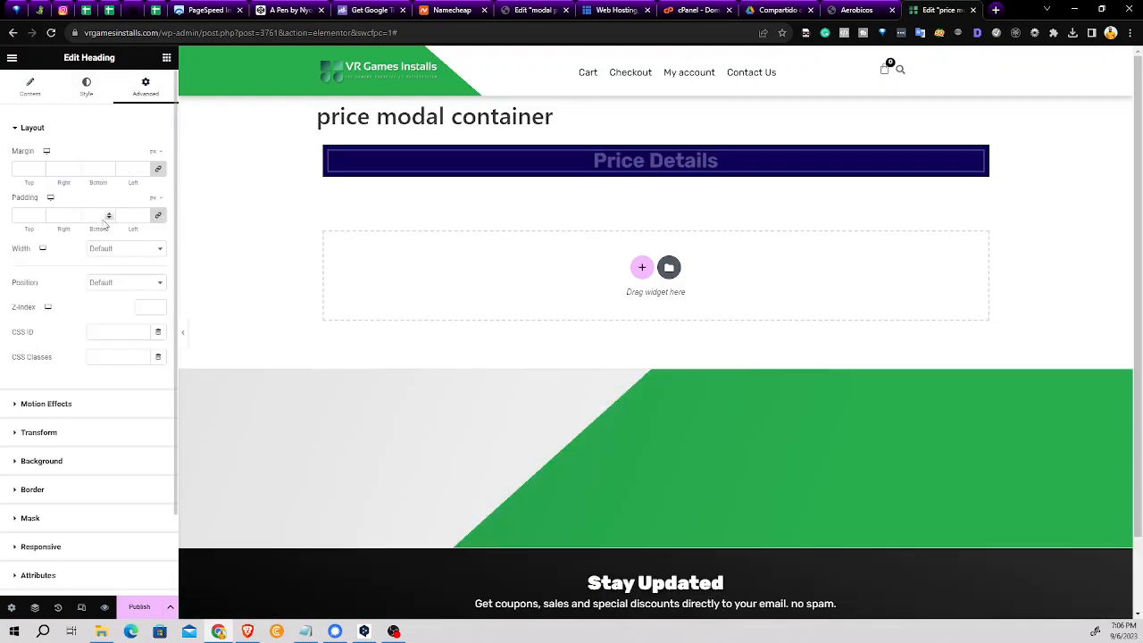
left_click(145, 214)
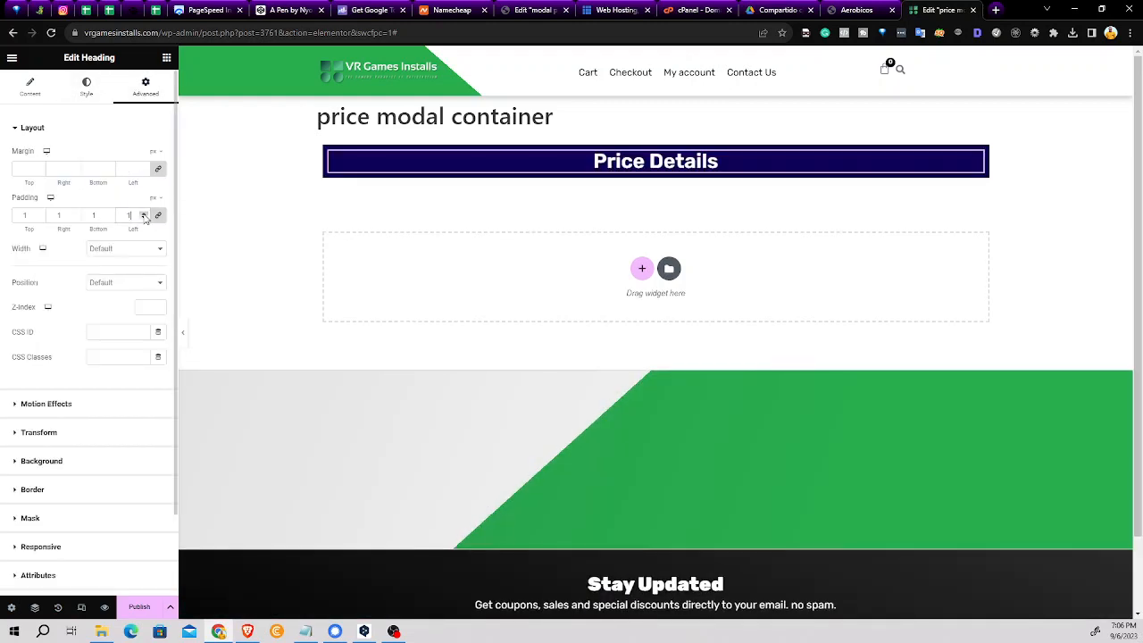
left_click(144, 214)
left_click(145, 214)
left_click(145, 215)
left_click(144, 214)
left_click(145, 214)
left_click(144, 215)
left_click(144, 214)
left_click(145, 214)
left_click(145, 214)
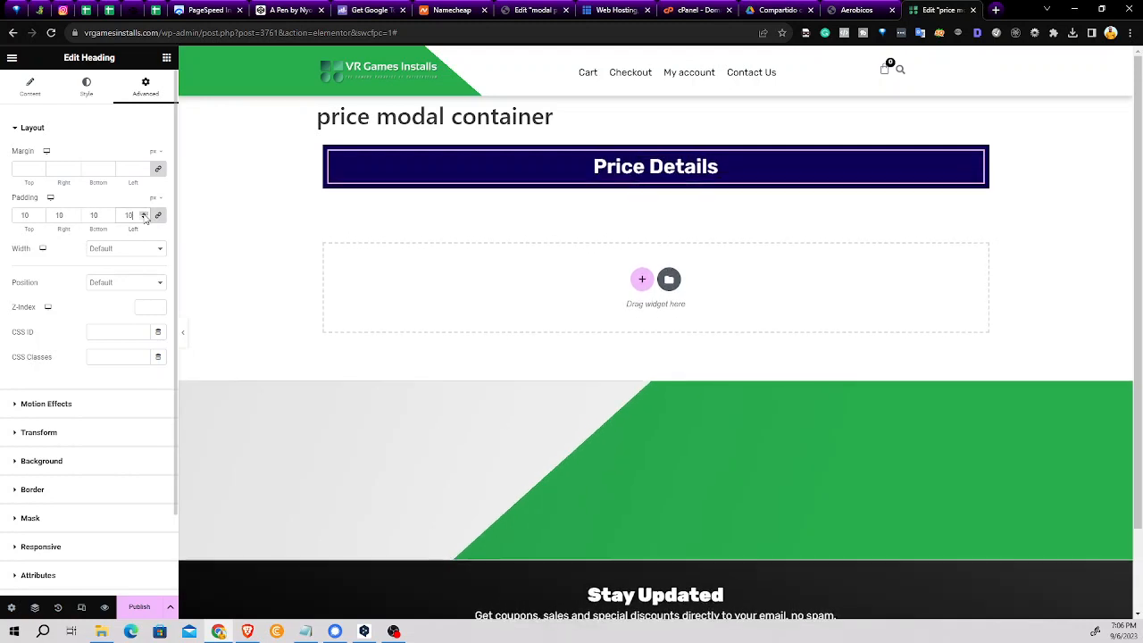
left_click(145, 214)
left_click(143, 219)
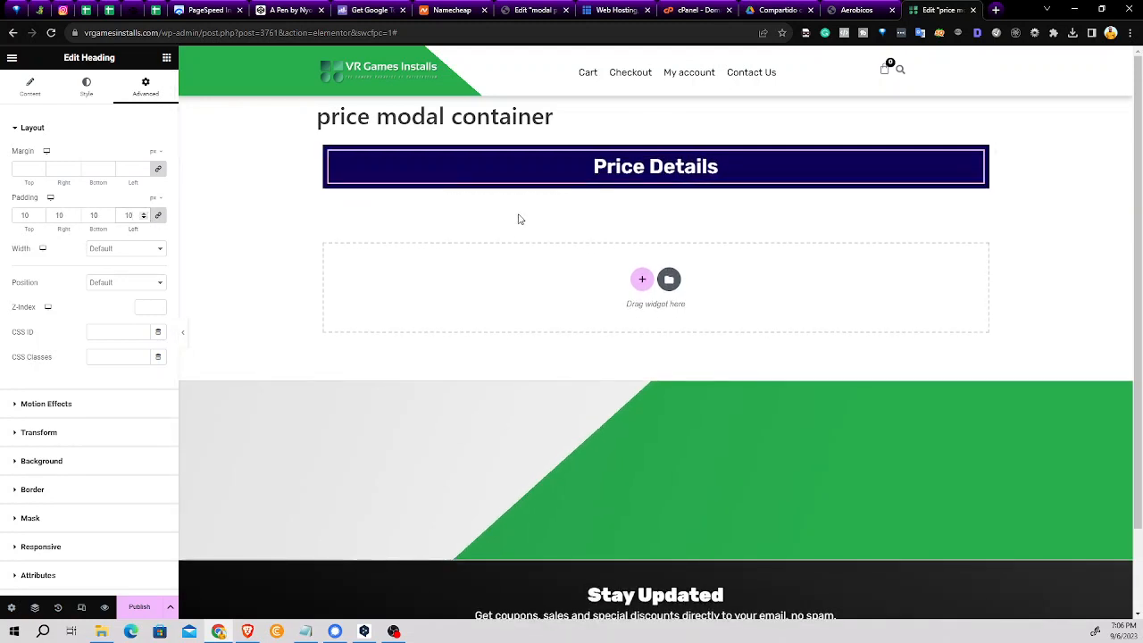
Add a second Heading widget directly below the Price Details bar
left_click(36, 91)
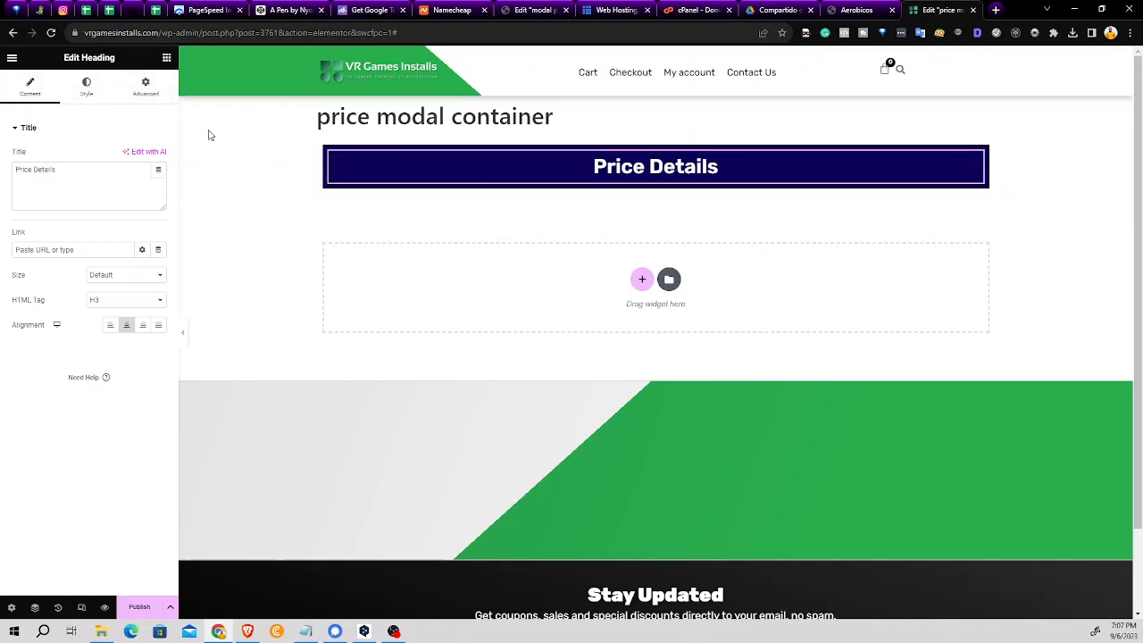
left_click(148, 96)
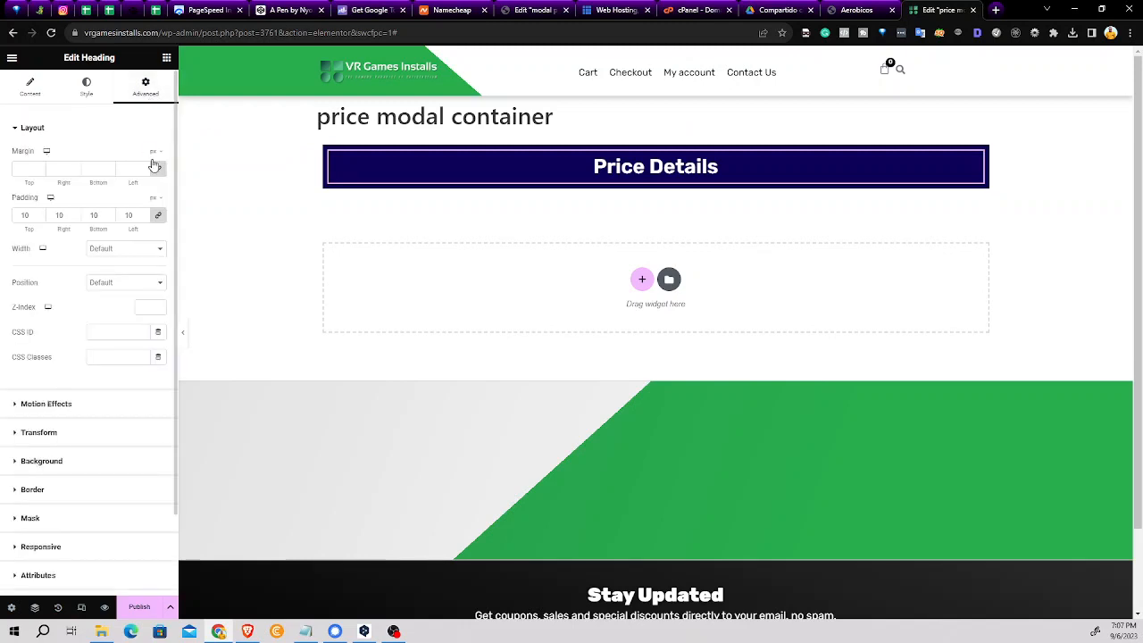
left_click(168, 58)
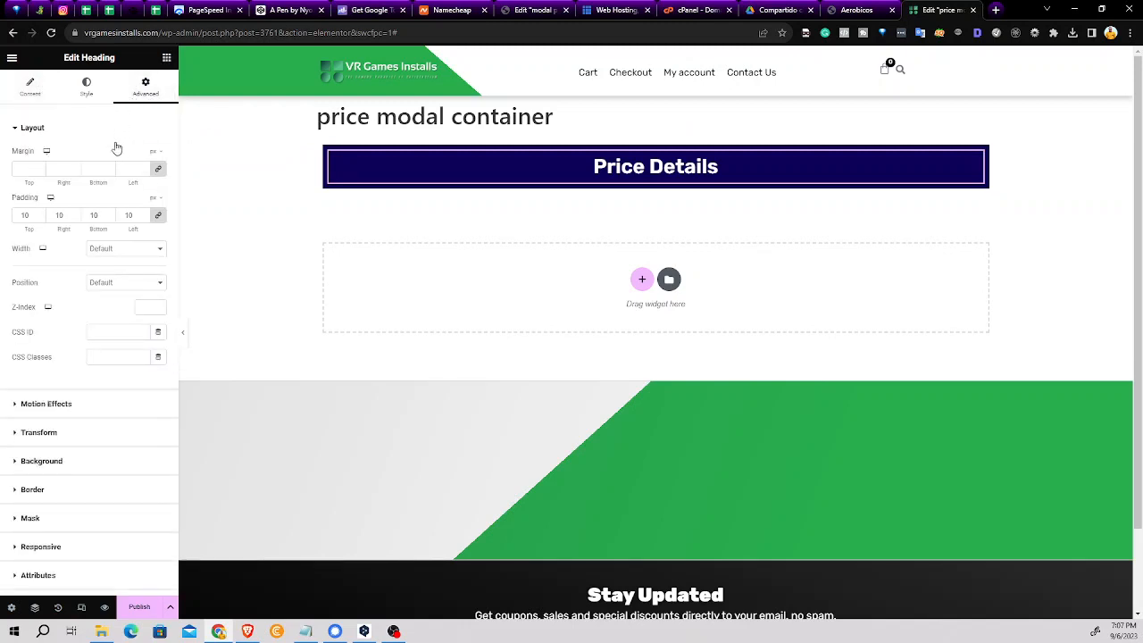
left_click_drag(132, 248, 665, 202)
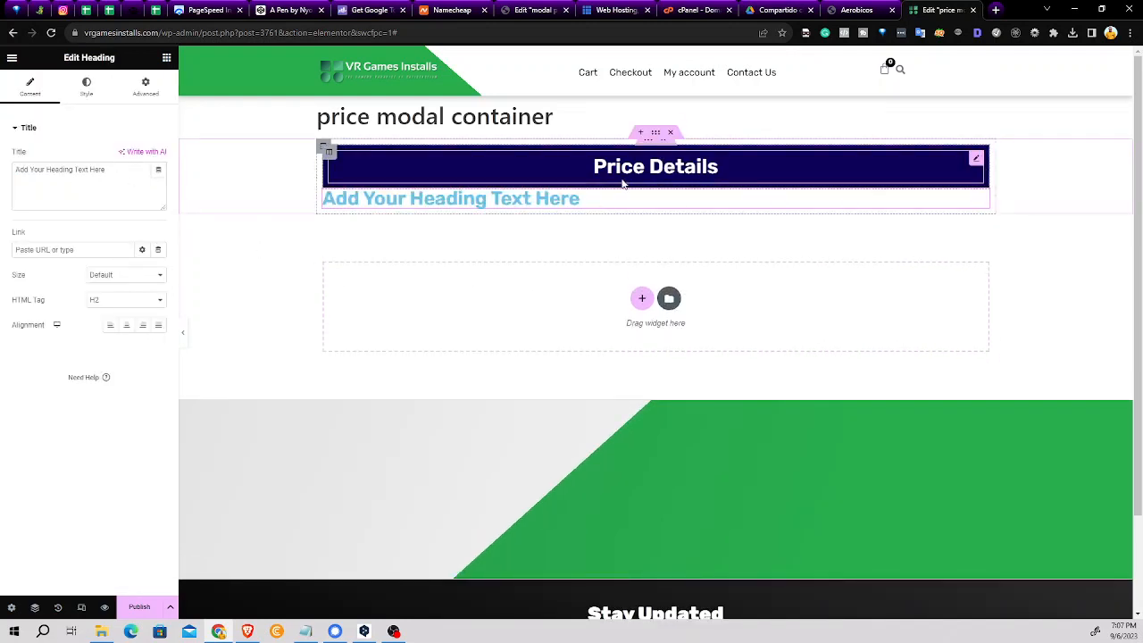
Search the web for "ipsum generator" in a new browser tab and open the lipsum.com site
left_click(995, 10)
type("isu")
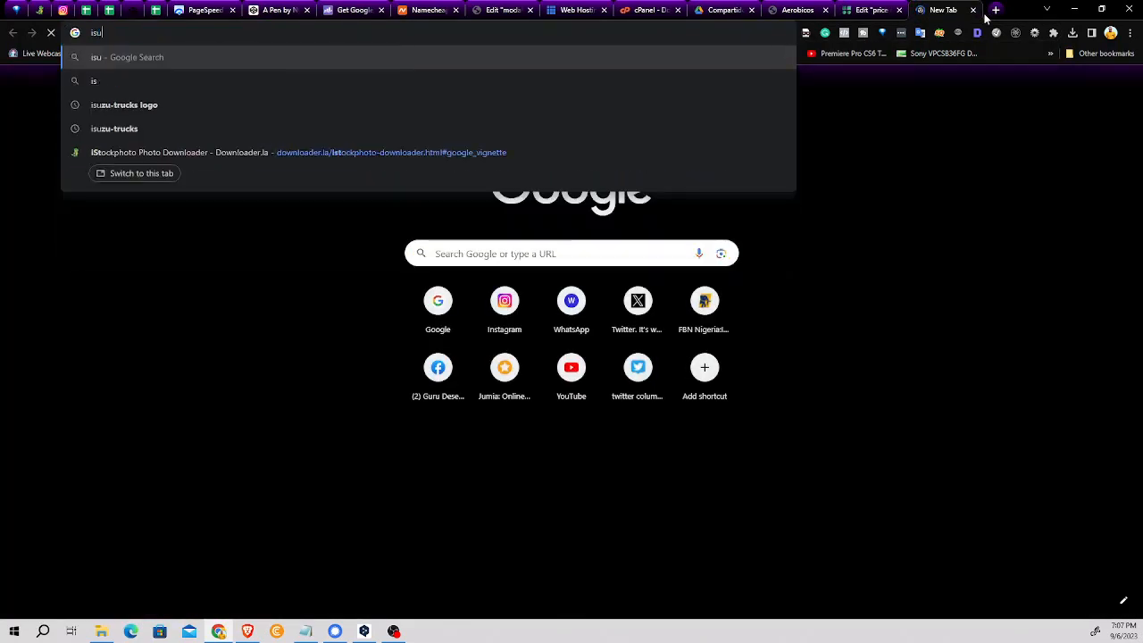
key("BackSpace")
key("BackSpace")
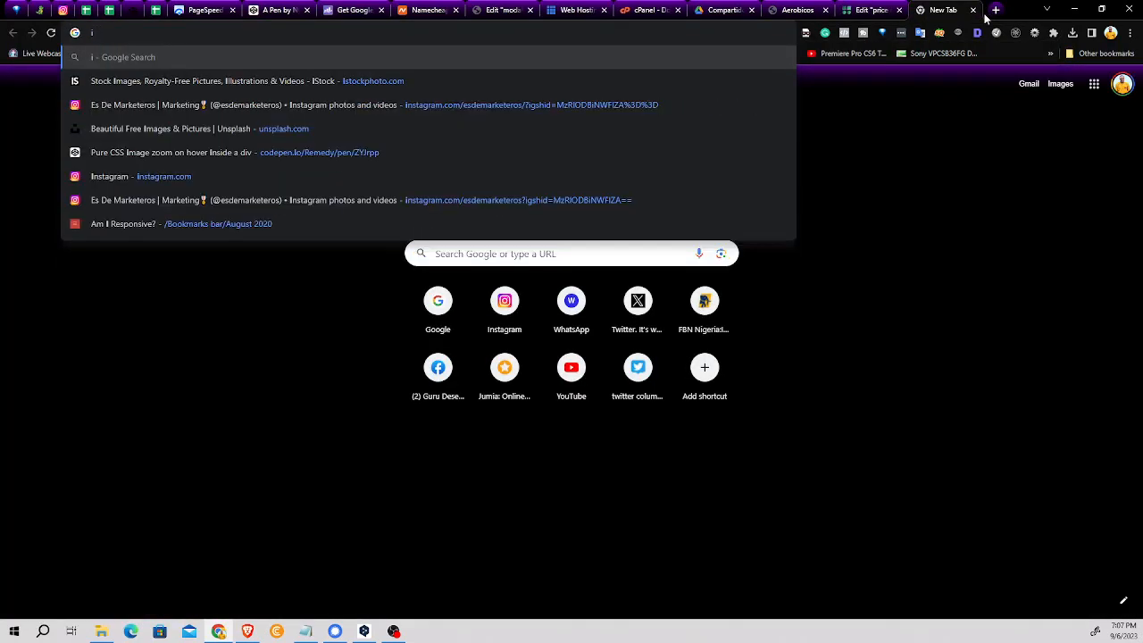
type("psum generator")
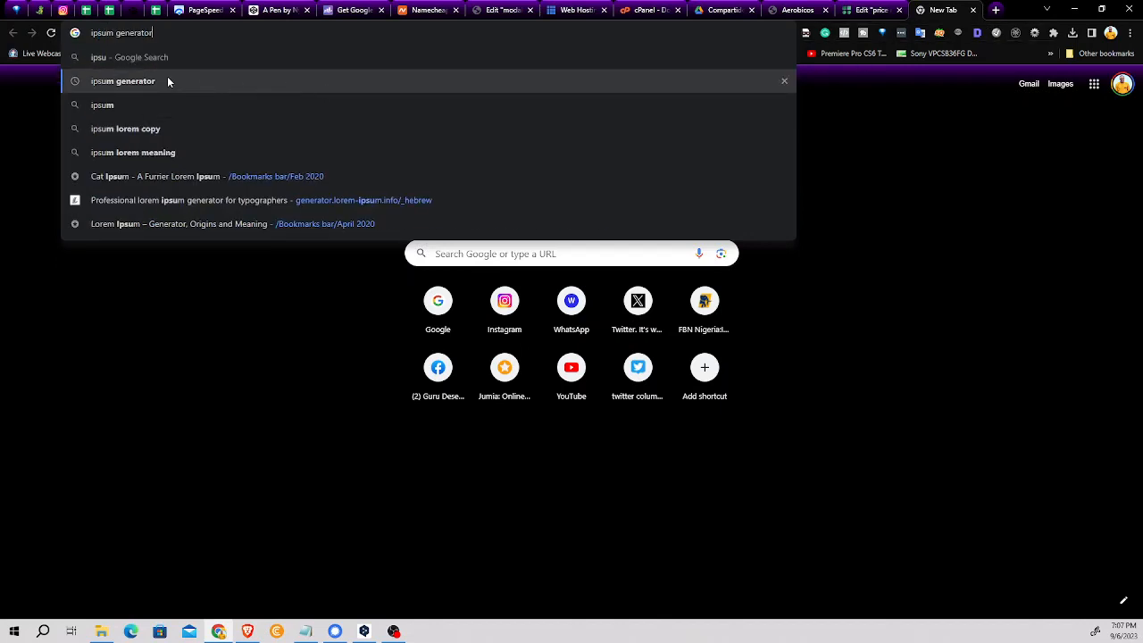
left_click(167, 81)
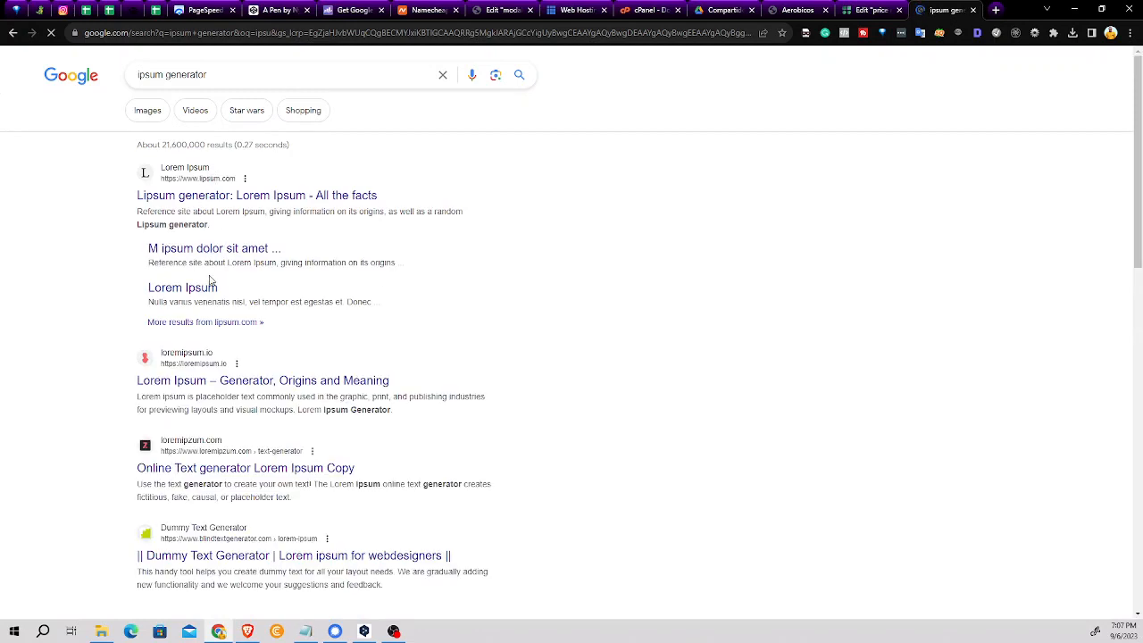
left_click(215, 198)
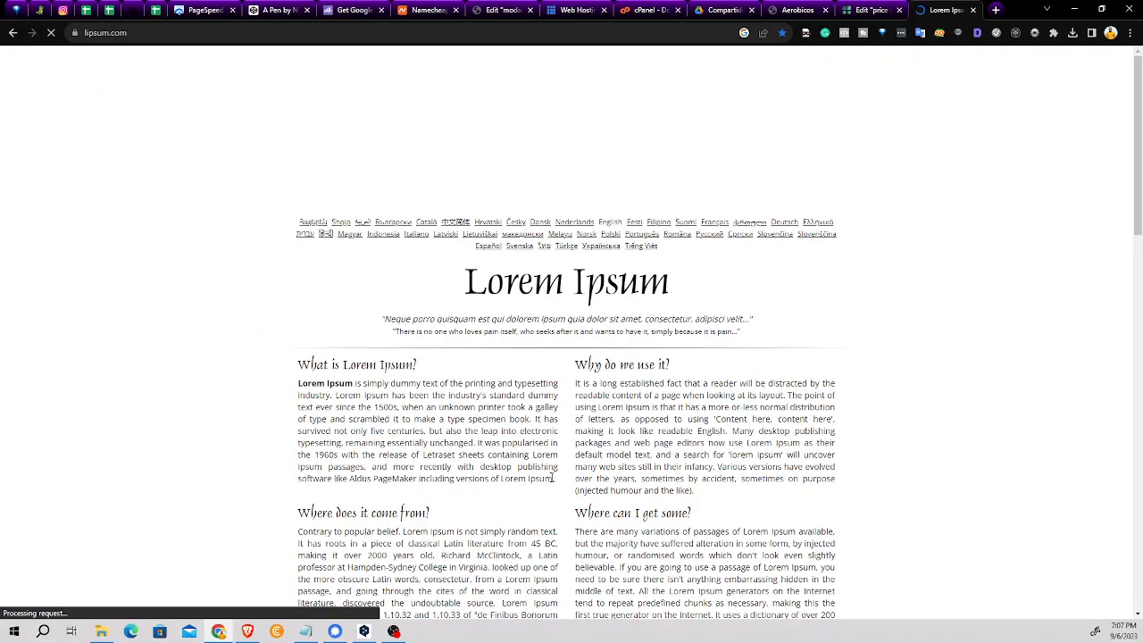
Copy the whole paragraph under "What is Lorem Ipsum?"
left_click_drag(556, 483, 300, 384)
key("ctrl+c")
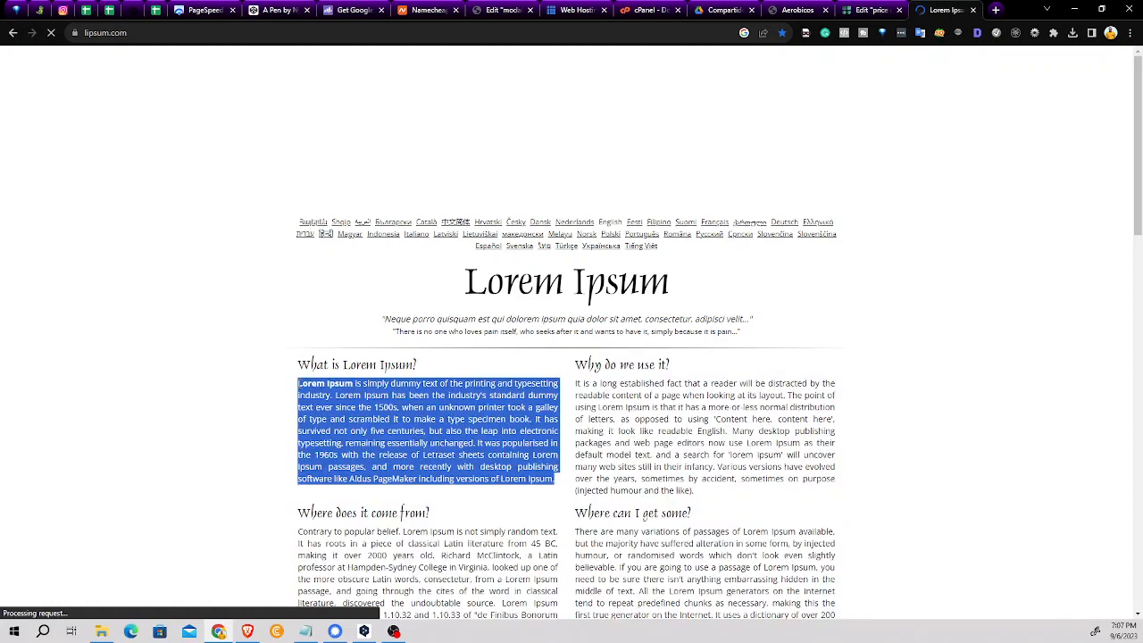
right_click(300, 384)
left_click(348, 391)
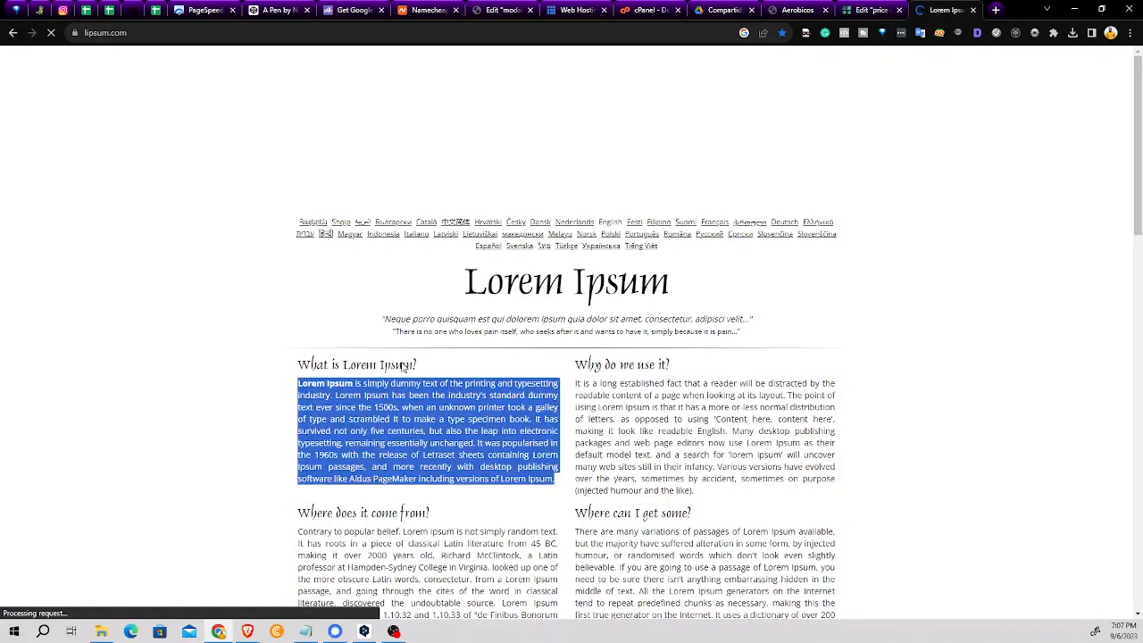
Back in the Elementor editor, set the second heading's HTML tag to p and replace its title with the copied paragraph, centered
left_click(848, 9)
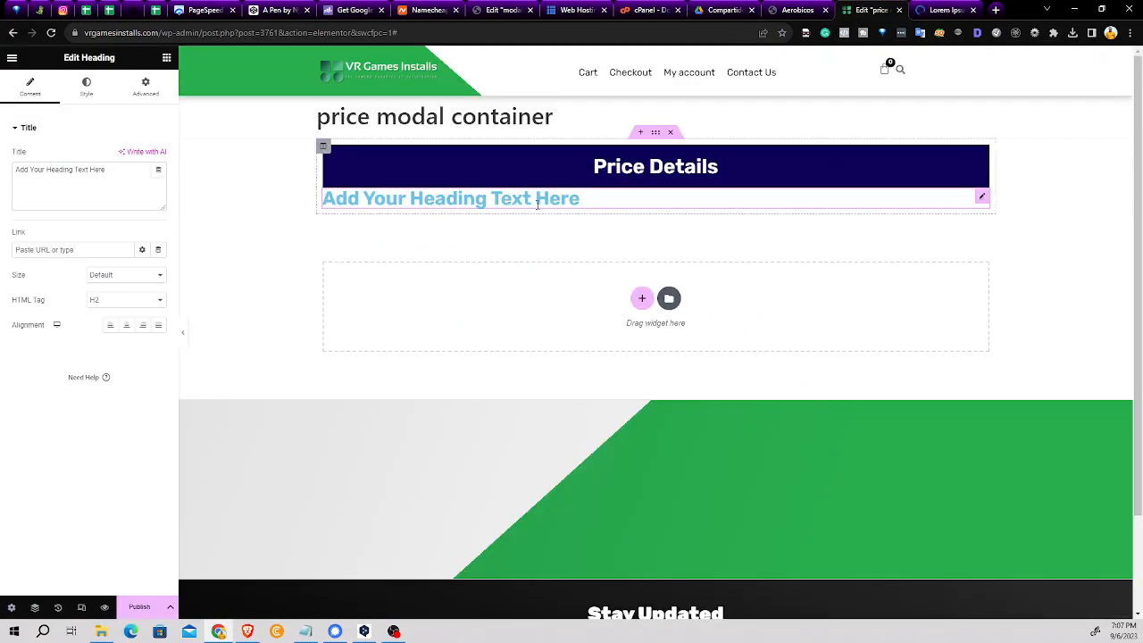
left_click(100, 301)
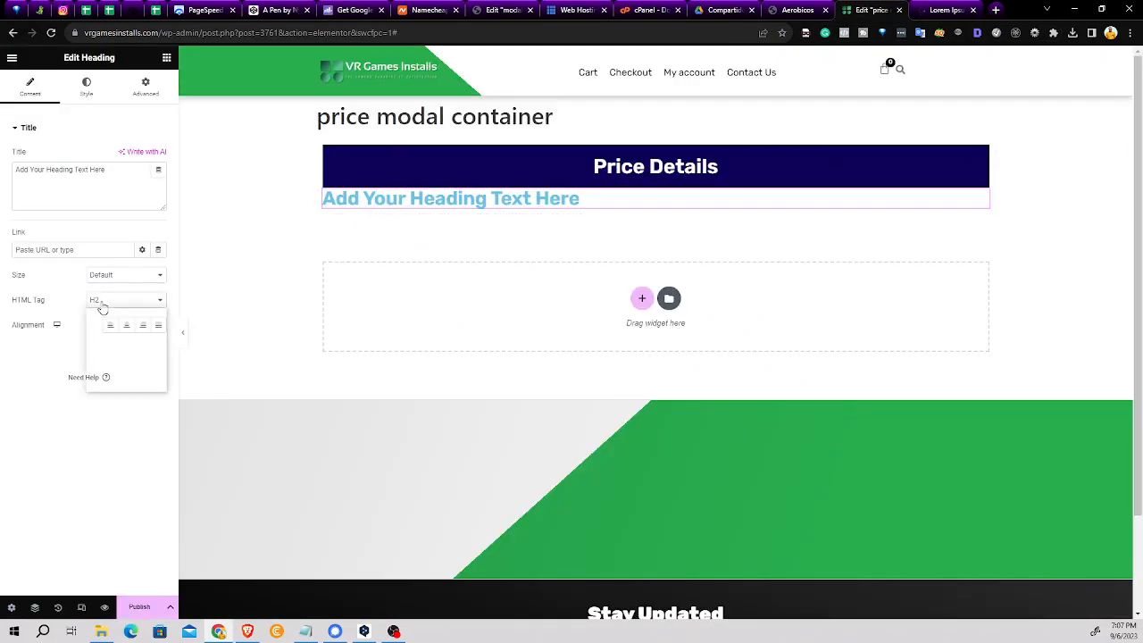
left_click(102, 382)
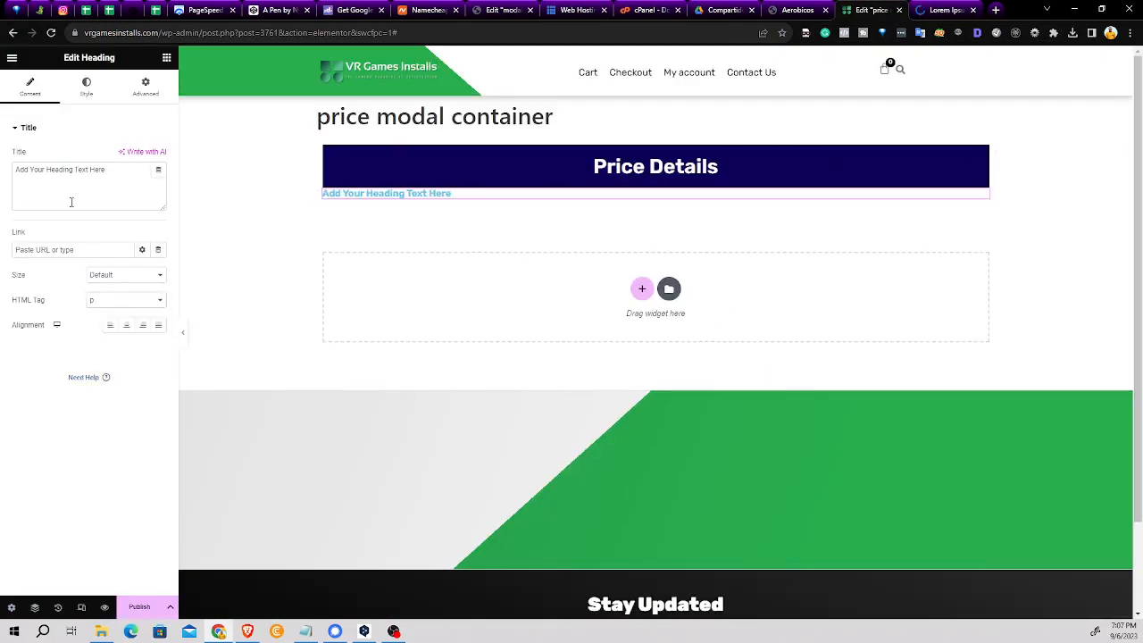
left_click(106, 175)
key("ctrl+v")
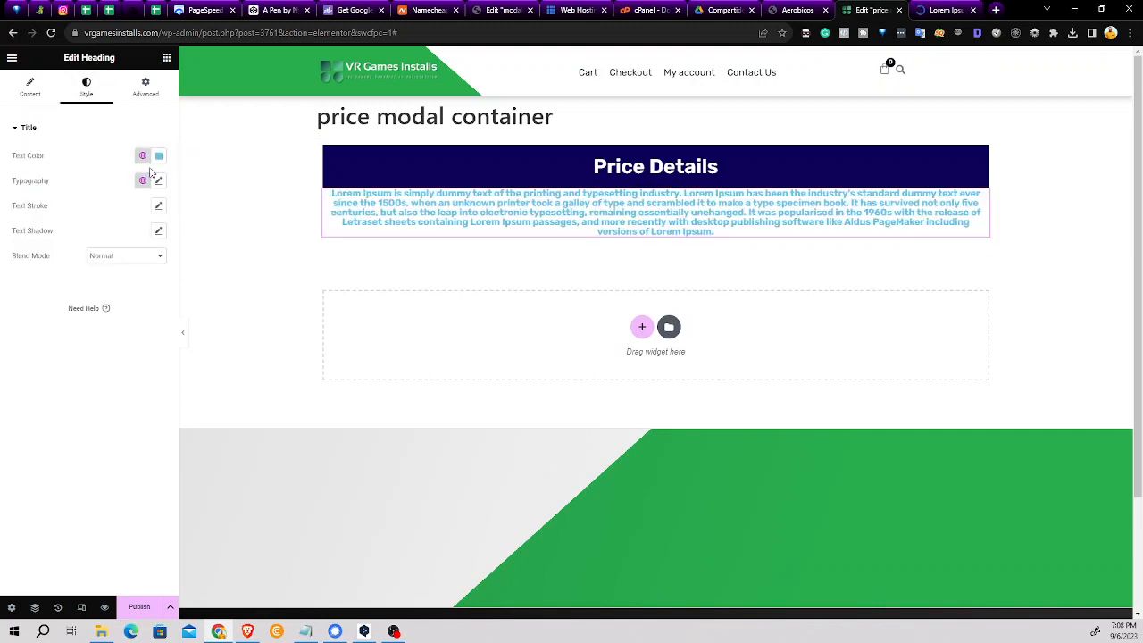
Change the lorem ipsum text's color to a dark neutral grey
left_click(158, 155)
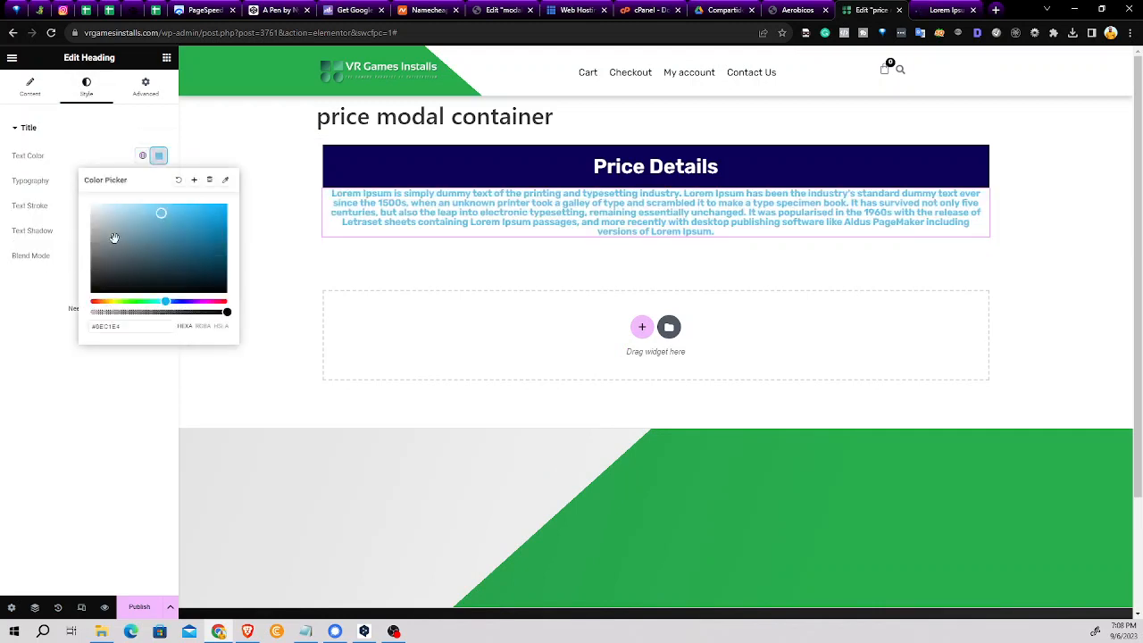
left_click_drag(201, 294, 89, 284)
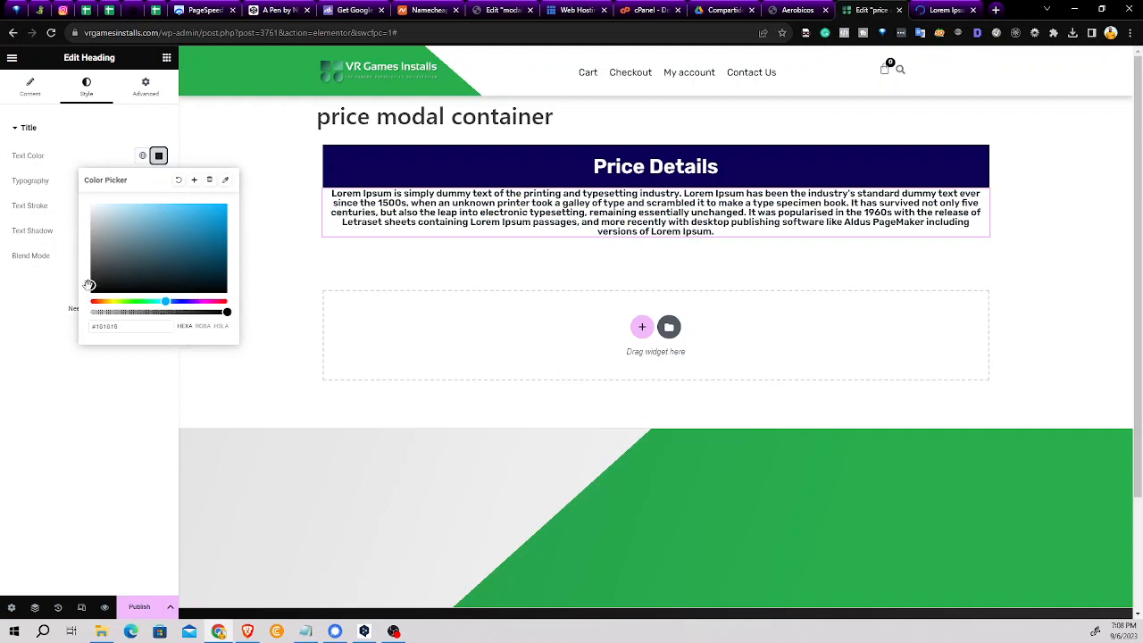
left_click(89, 270)
left_click_drag(98, 270, 89, 273)
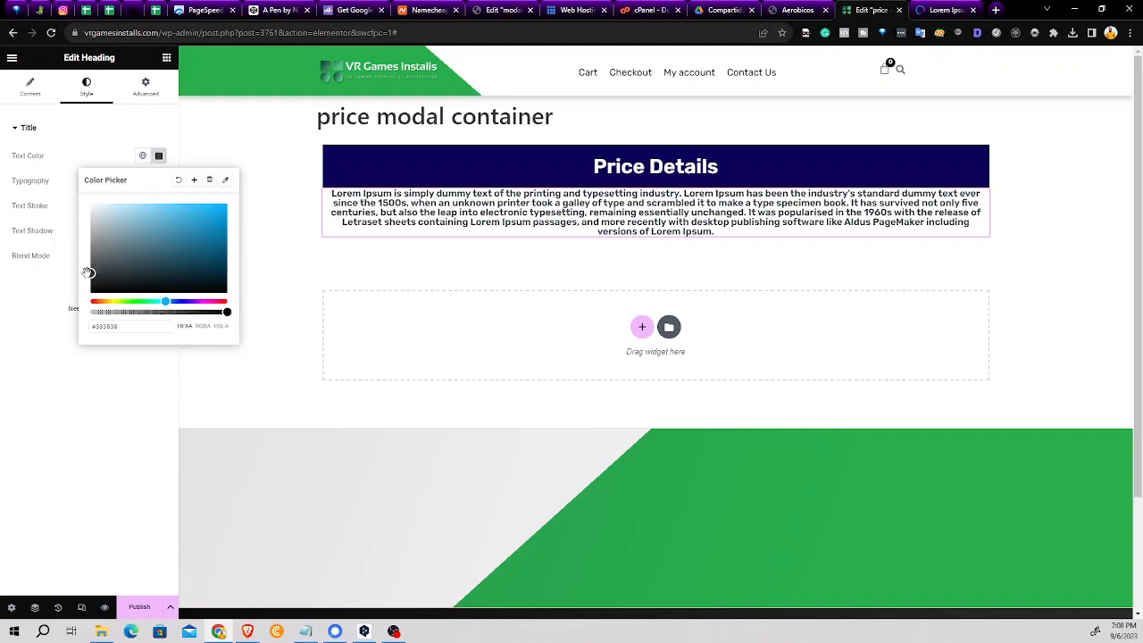
left_click(62, 287)
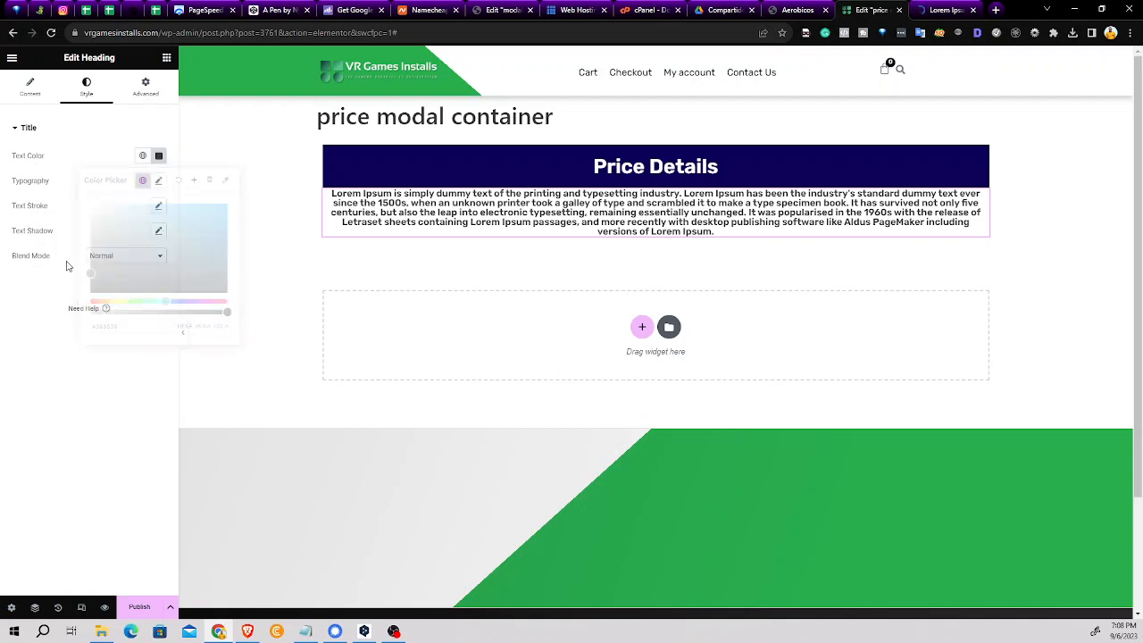
Switch the lorem ipsum text's line height unit to em and set the line height to 1.3
left_click(158, 180)
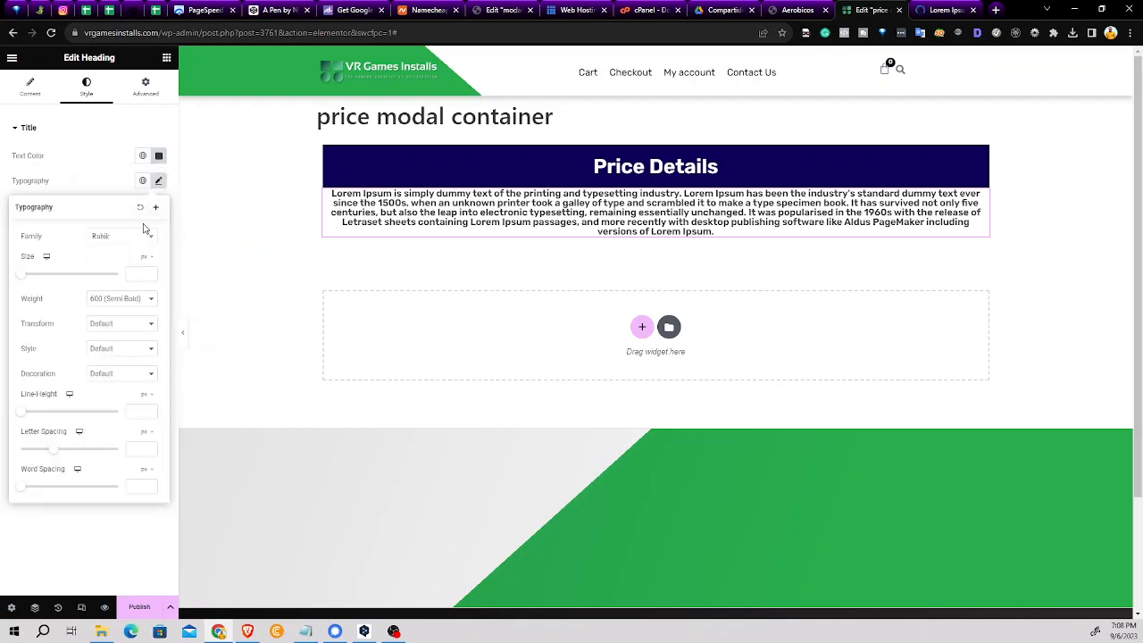
left_click(147, 395)
left_click(143, 417)
left_click(150, 410)
left_click(150, 411)
left_click(150, 411)
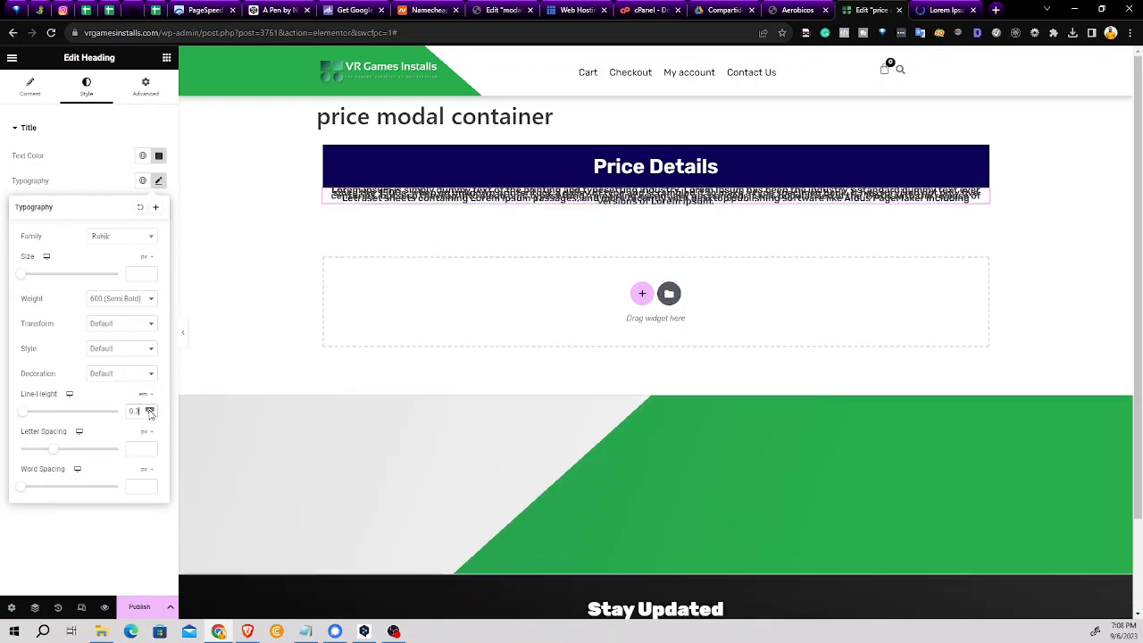
left_click(150, 411)
left_click(150, 411)
left_click(150, 411)
left_click(150, 410)
left_click(150, 410)
left_click(150, 411)
left_click(150, 411)
left_click(150, 411)
left_click(150, 410)
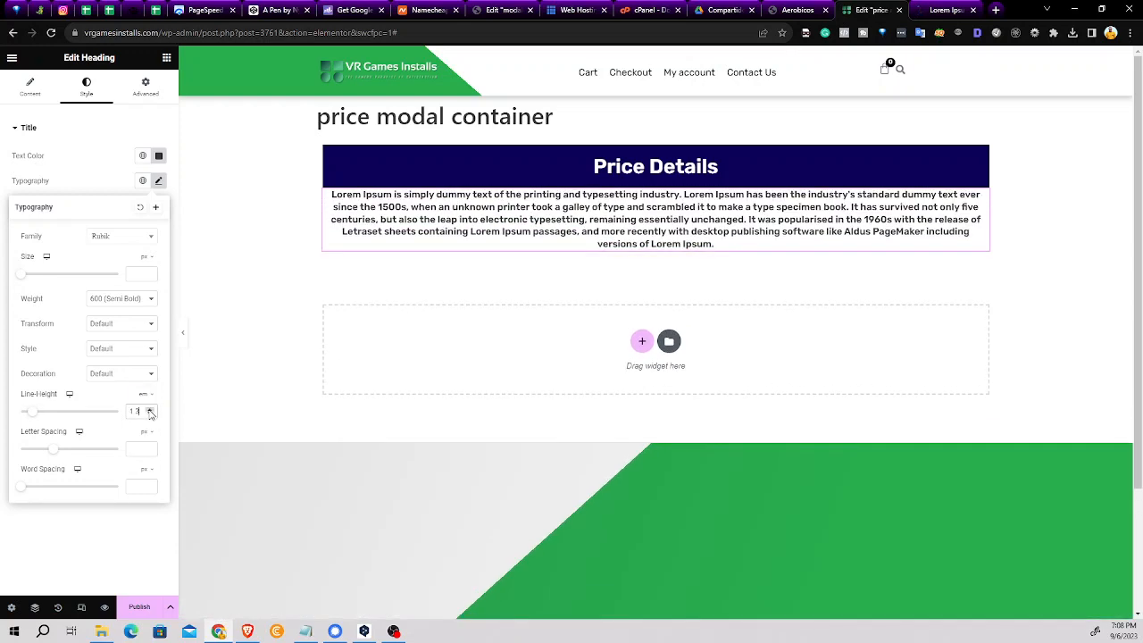
Set the lorem ipsum text's line height to 1.4 em
left_click(150, 411)
left_click(150, 410)
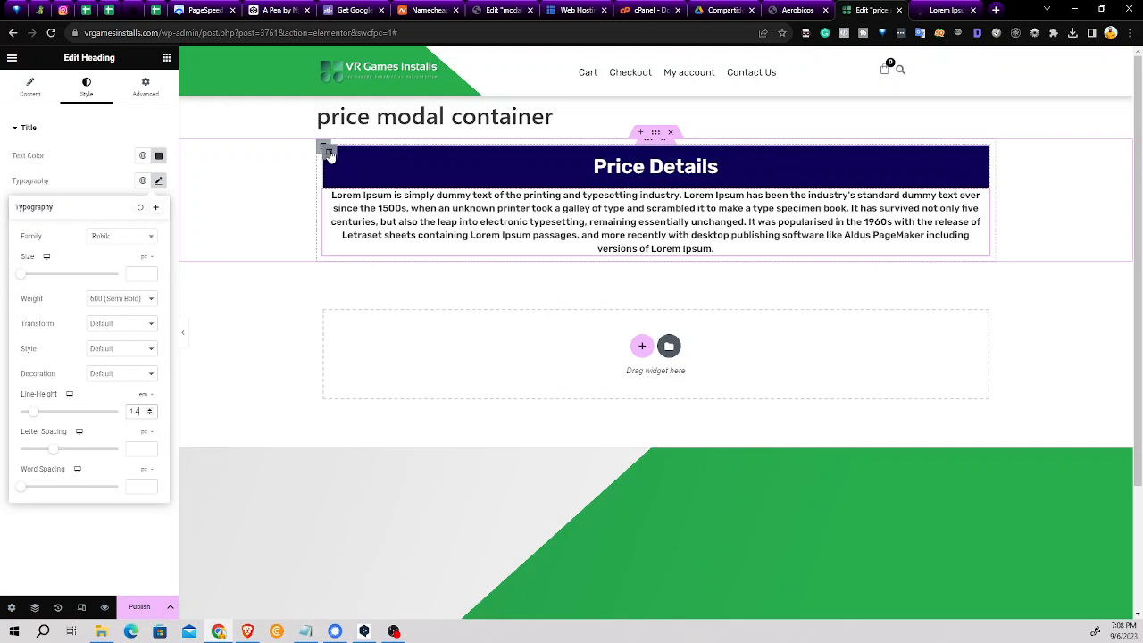
Give the column holding the heading and description a padding of 20 px on all sides
left_click(327, 153)
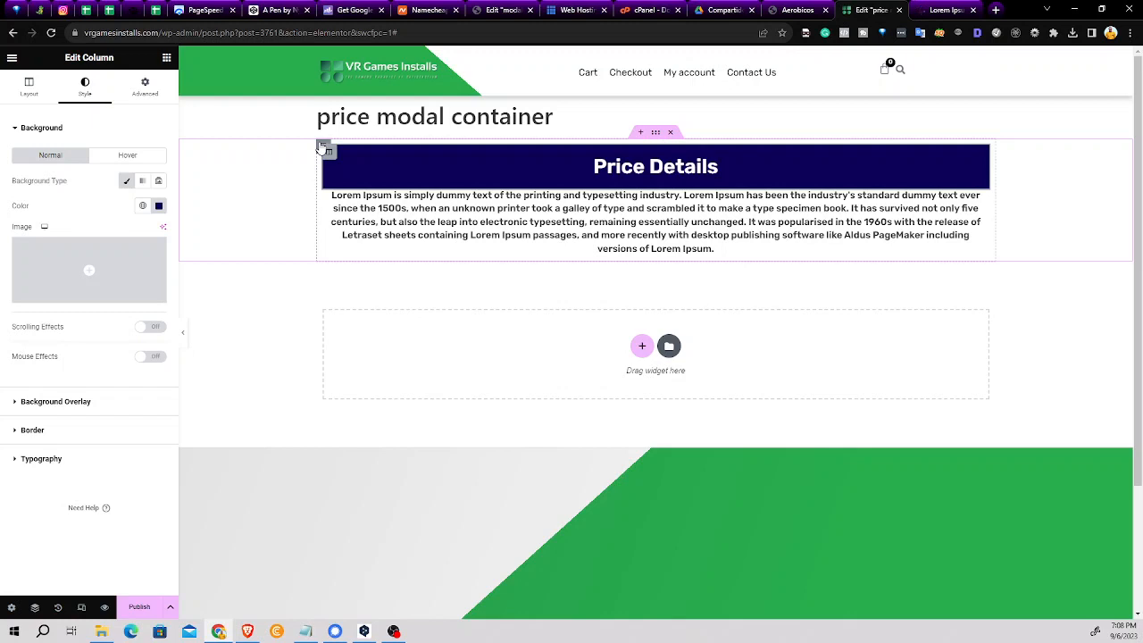
left_click(324, 148)
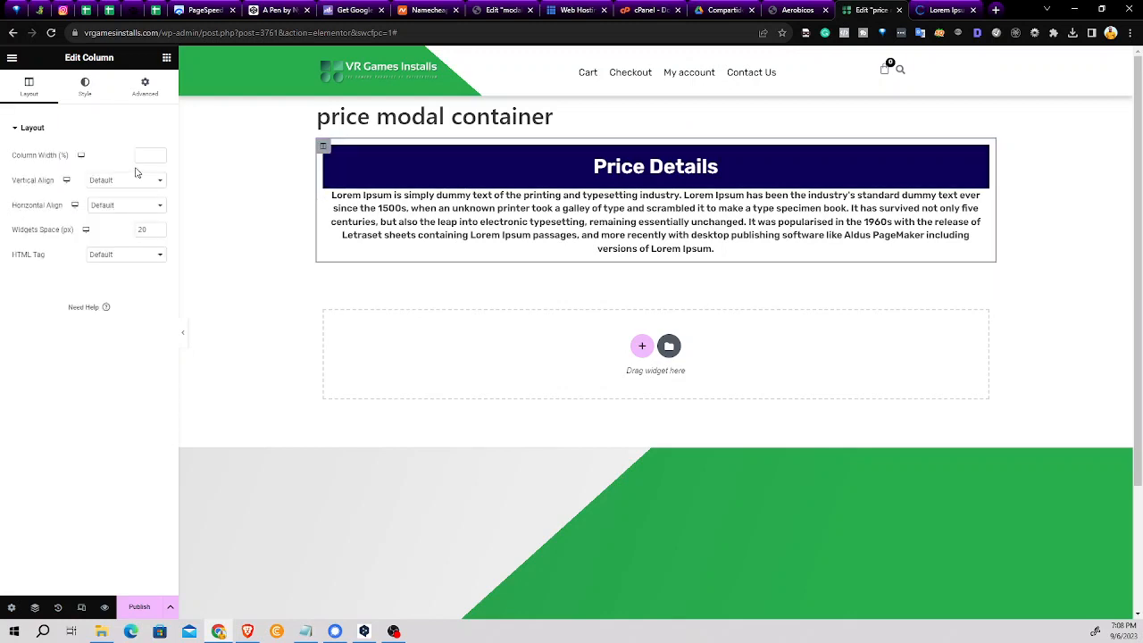
left_click(153, 86)
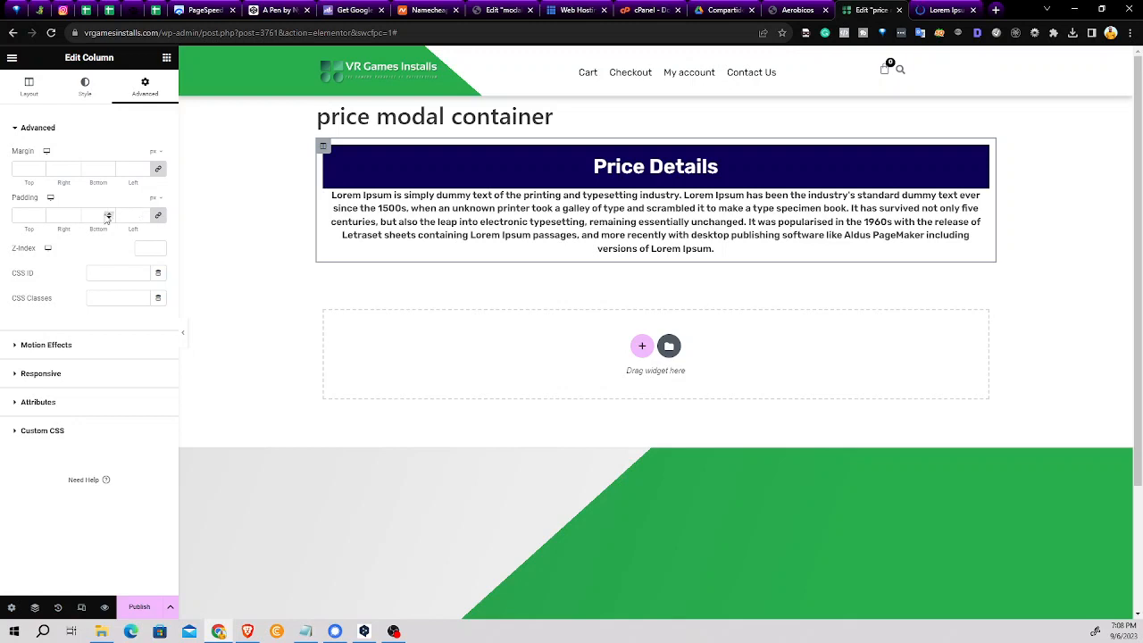
left_click(18, 222)
type("20")
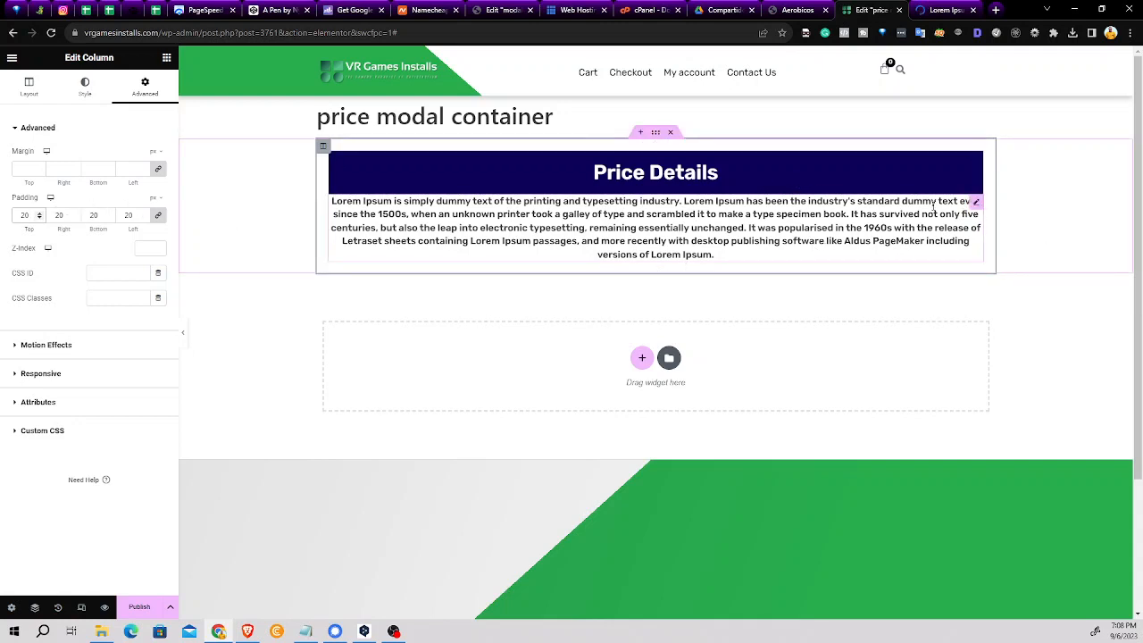
Set the lorem ipsum text widget's padding to 20 px on all four sides
left_click(976, 203)
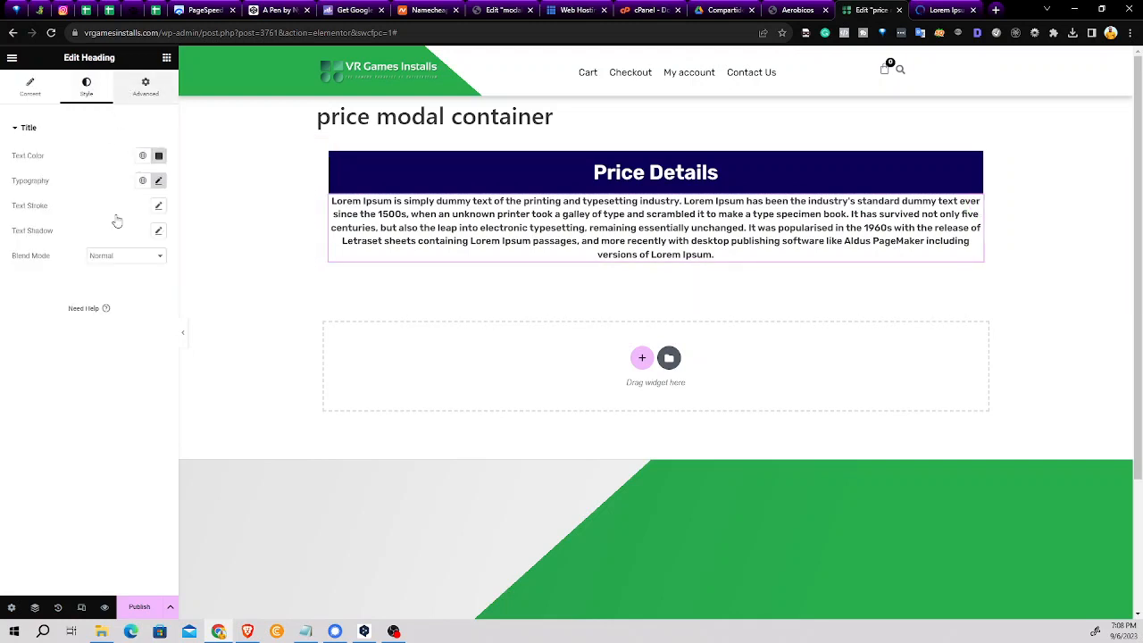
left_click(145, 86)
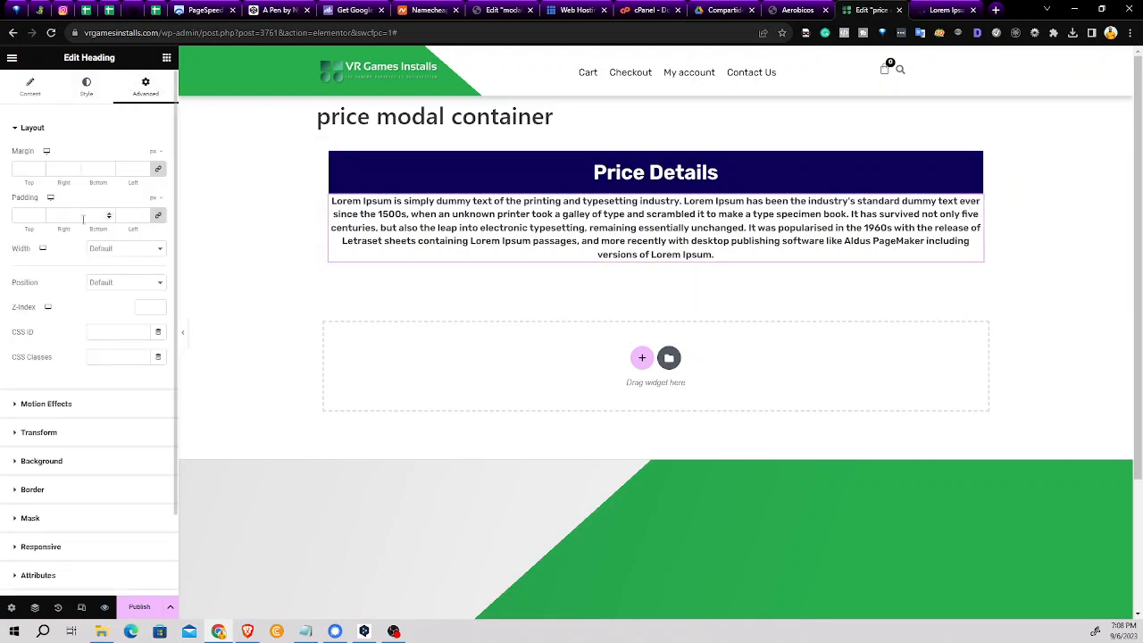
left_click(155, 221)
type("40")
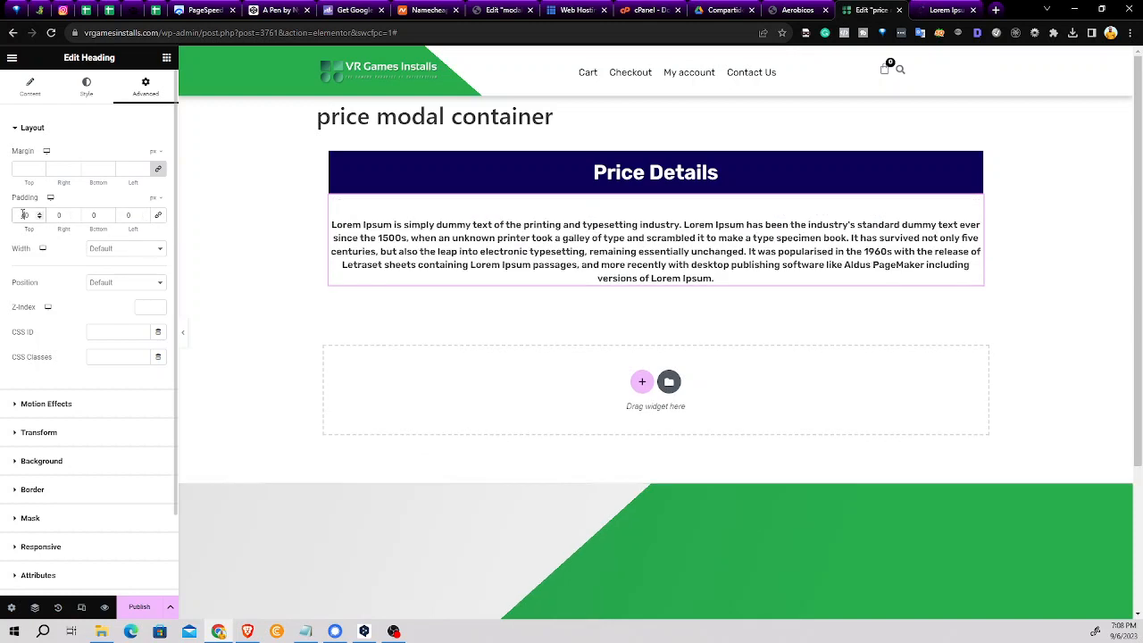
key("BackSpace")
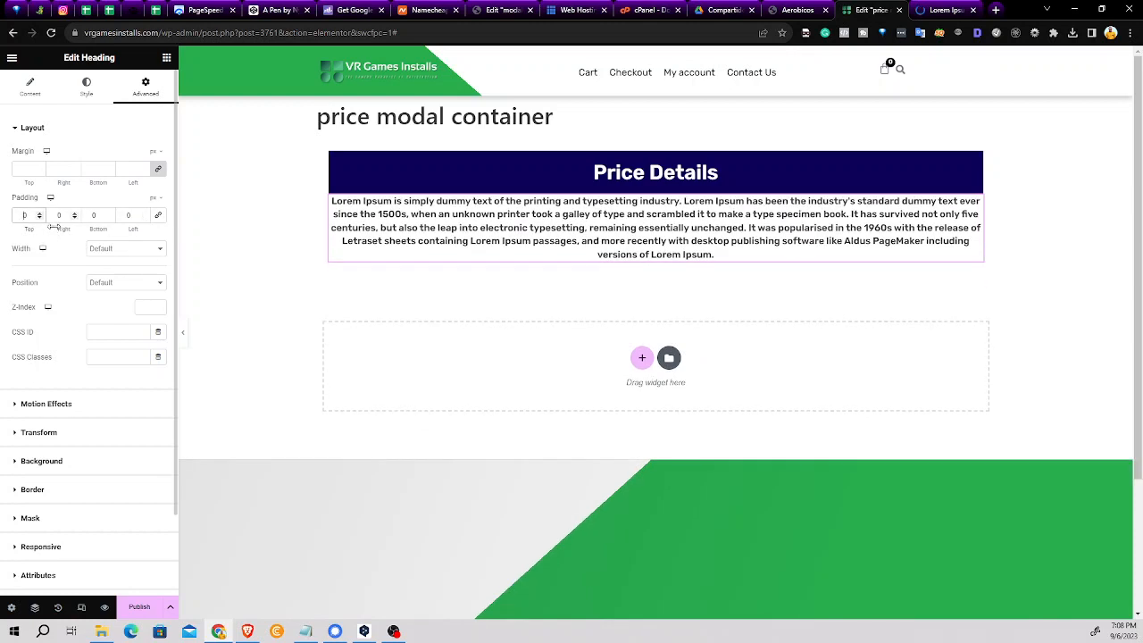
type("2")
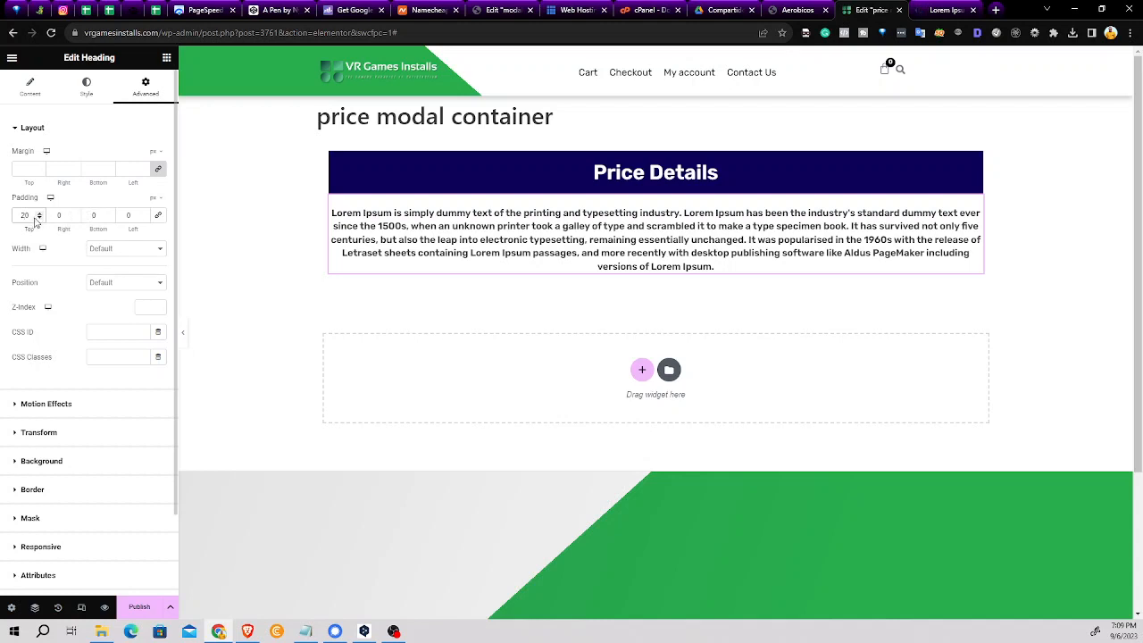
left_click(157, 215)
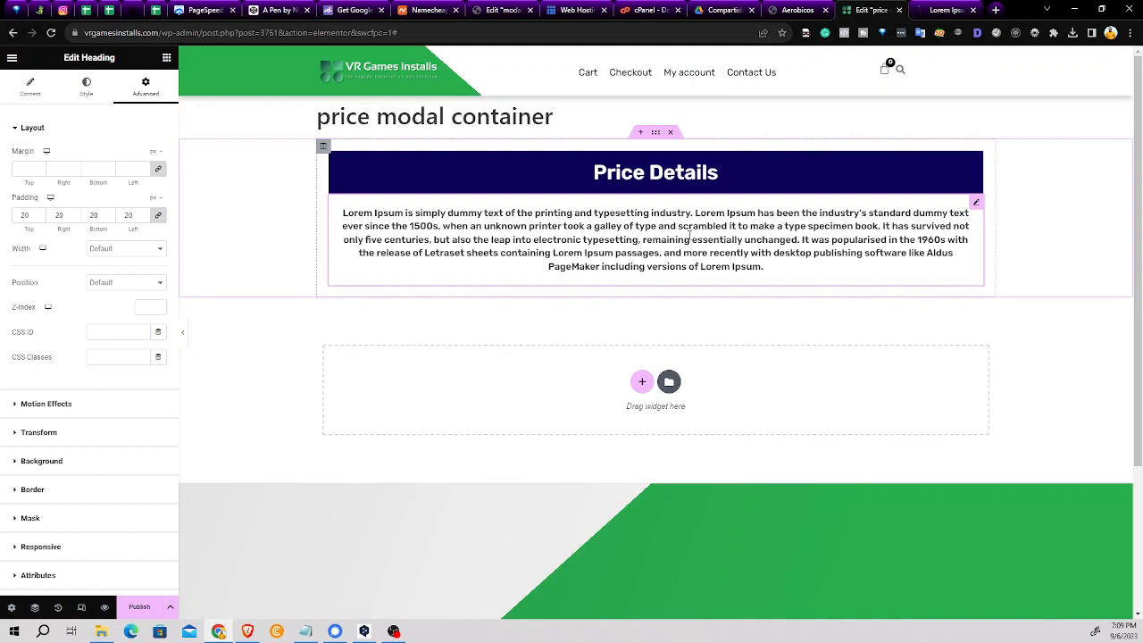
Add a Button widget below the lorem ipsum text, labelled "Install Now" and sized Medium
left_click(167, 60)
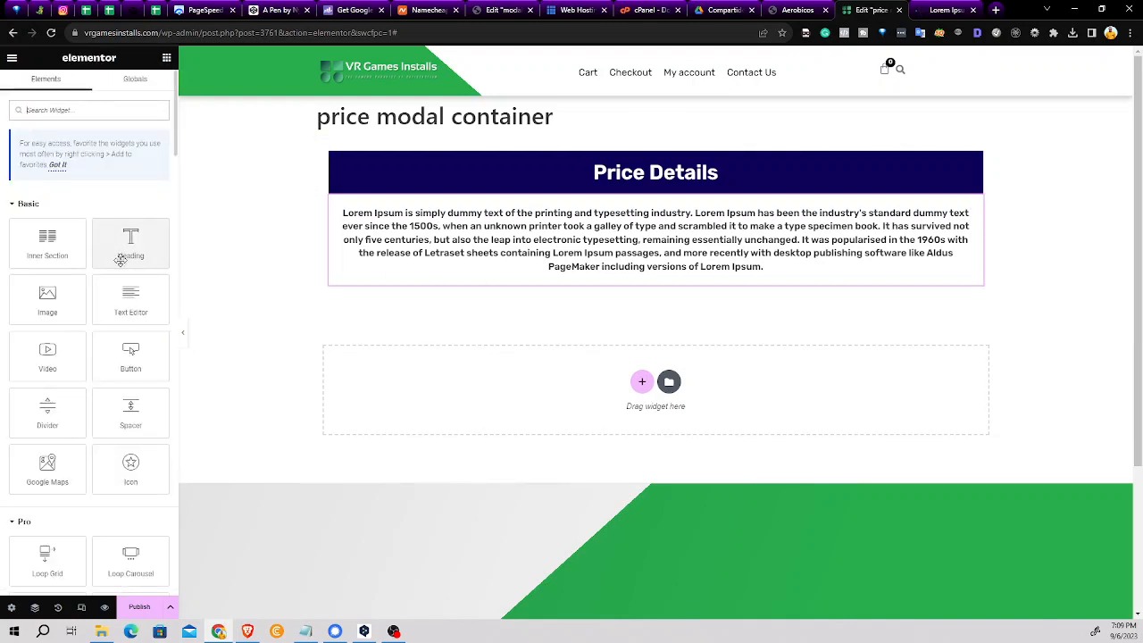
left_click_drag(125, 361, 639, 300)
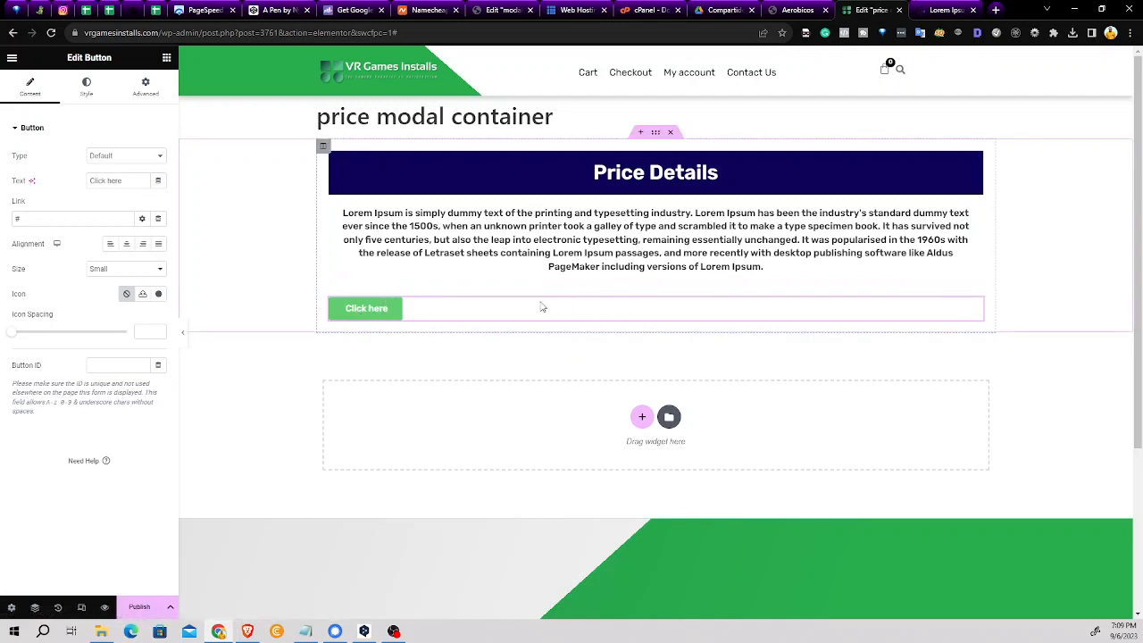
double_click(99, 179)
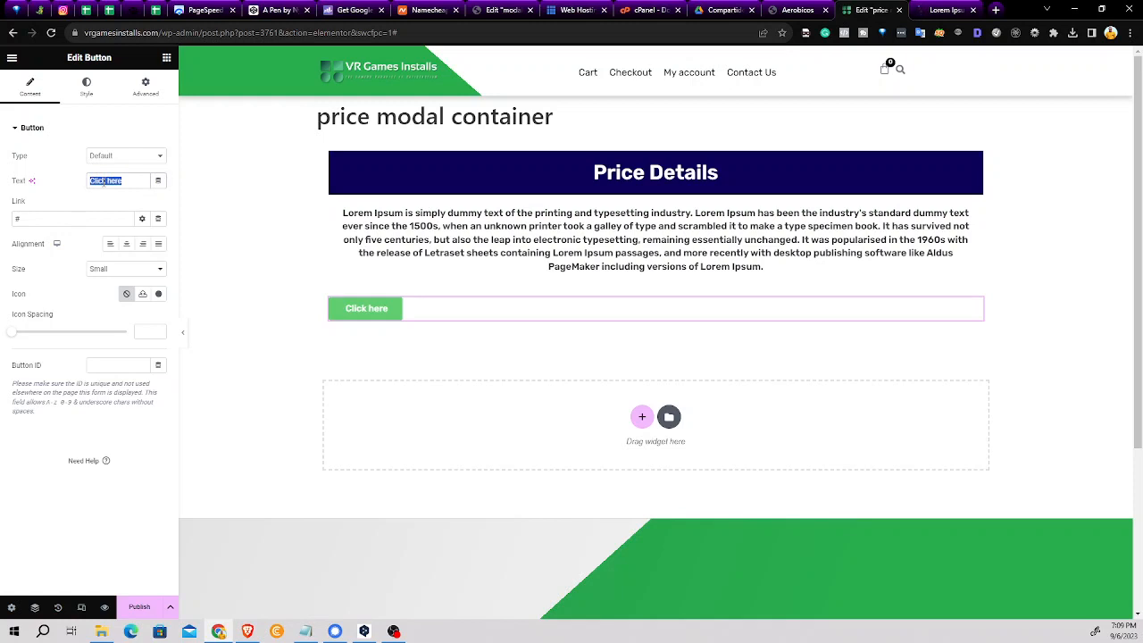
type("Install")
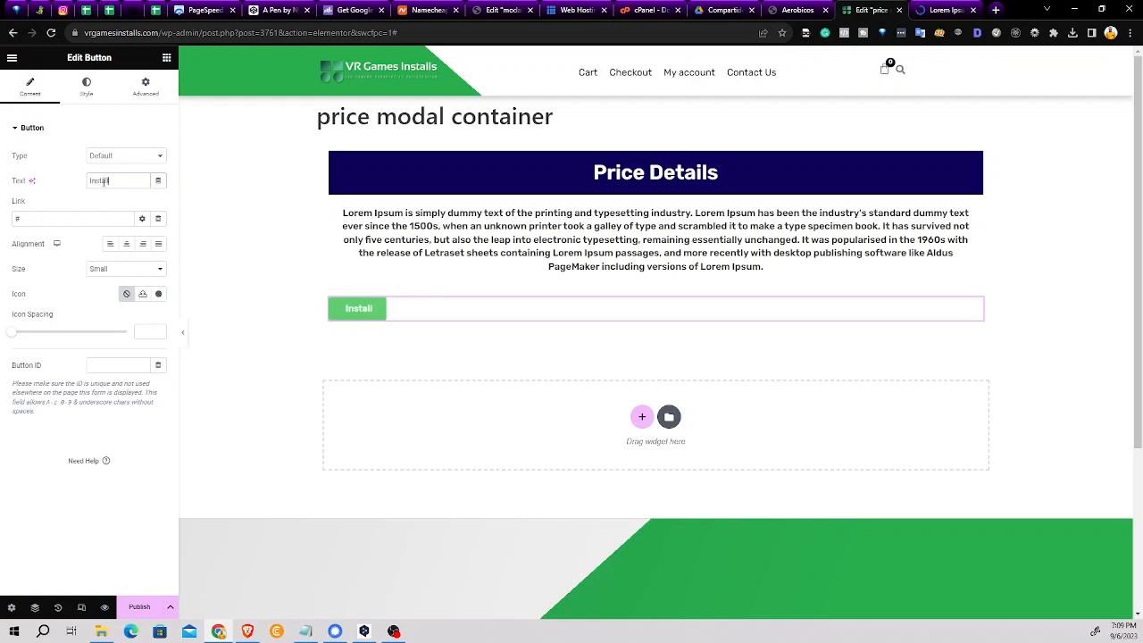
type(" Now")
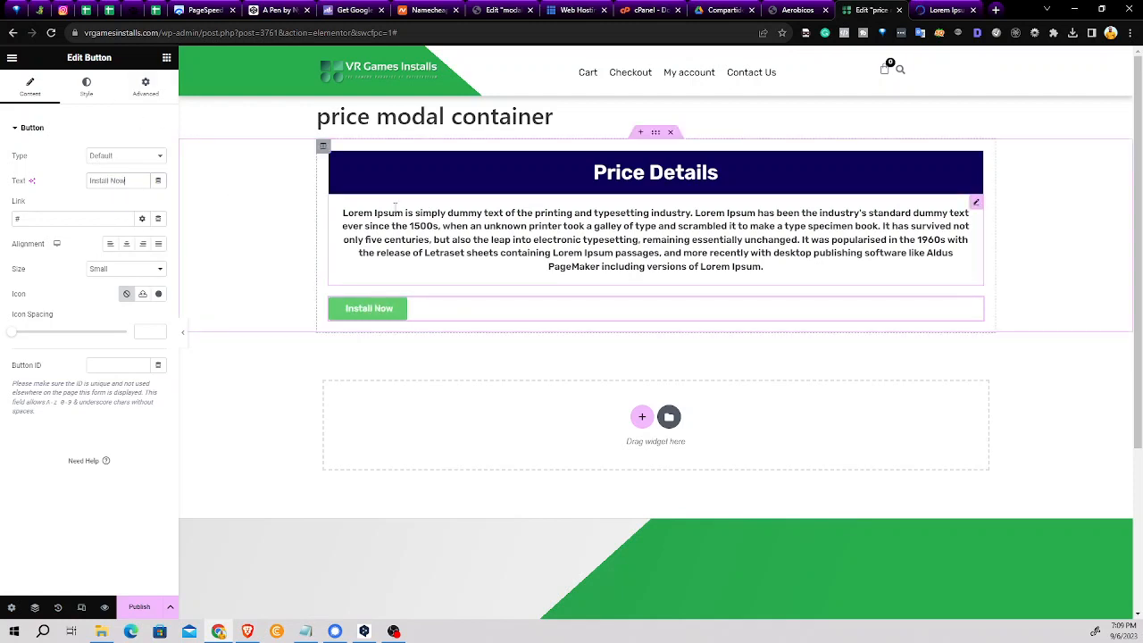
left_click(100, 268)
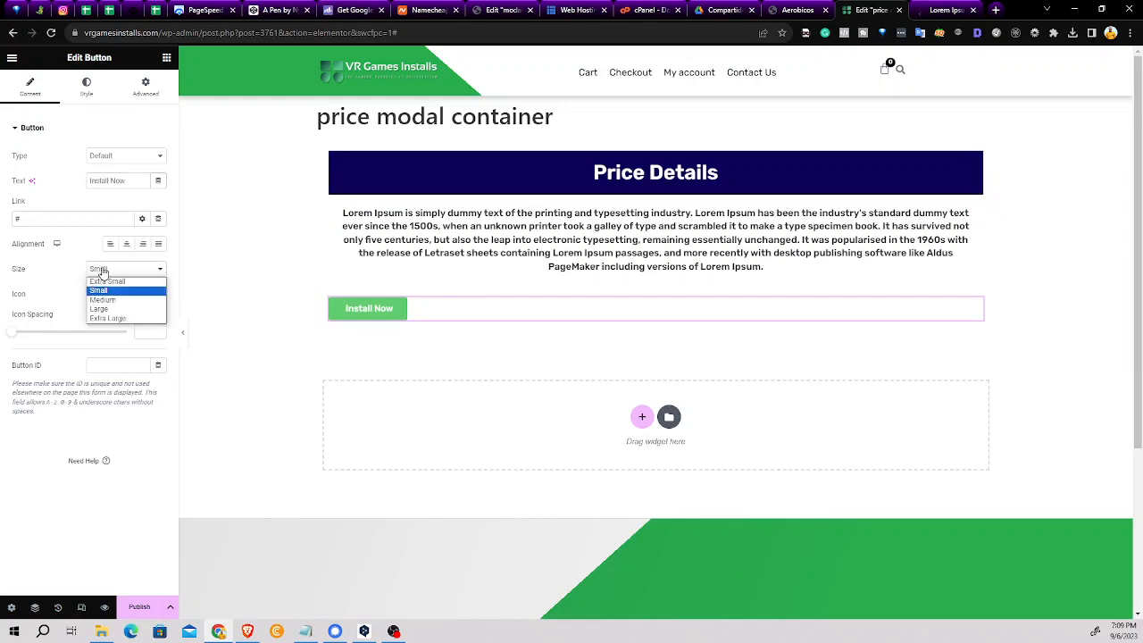
left_click(99, 300)
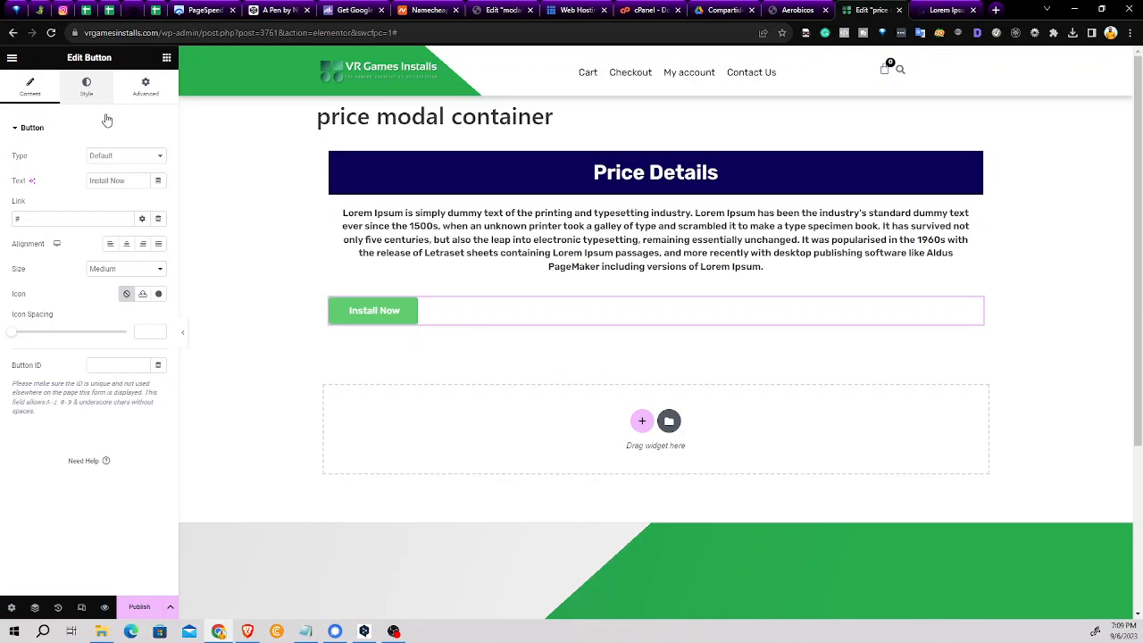
Set the Install Now button's background color to #0C0057
left_click(87, 87)
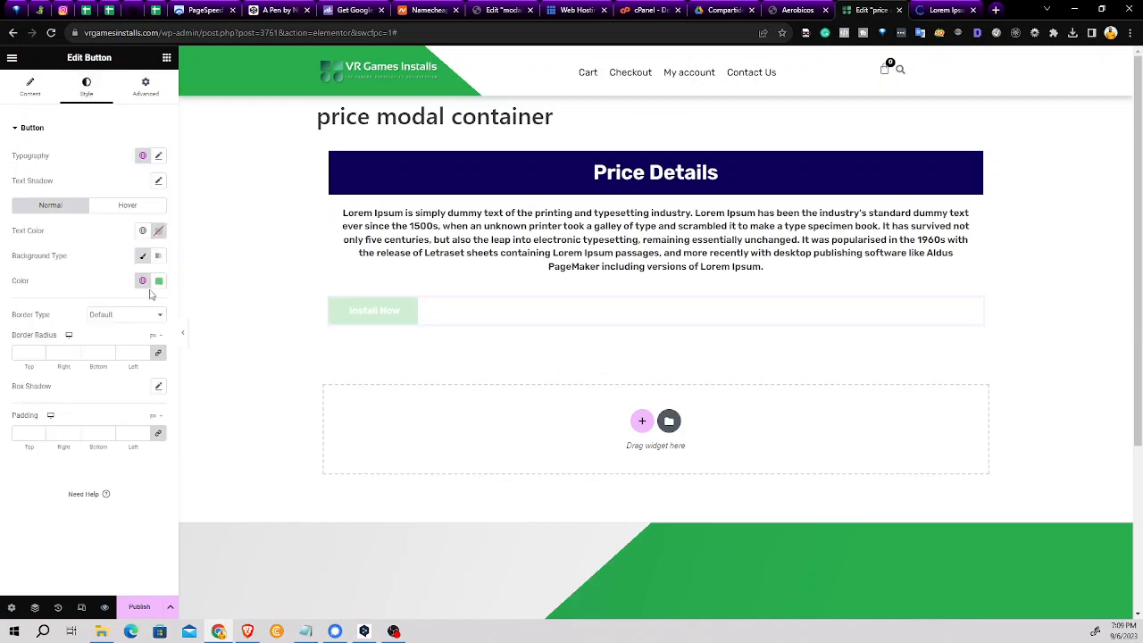
left_click(158, 281)
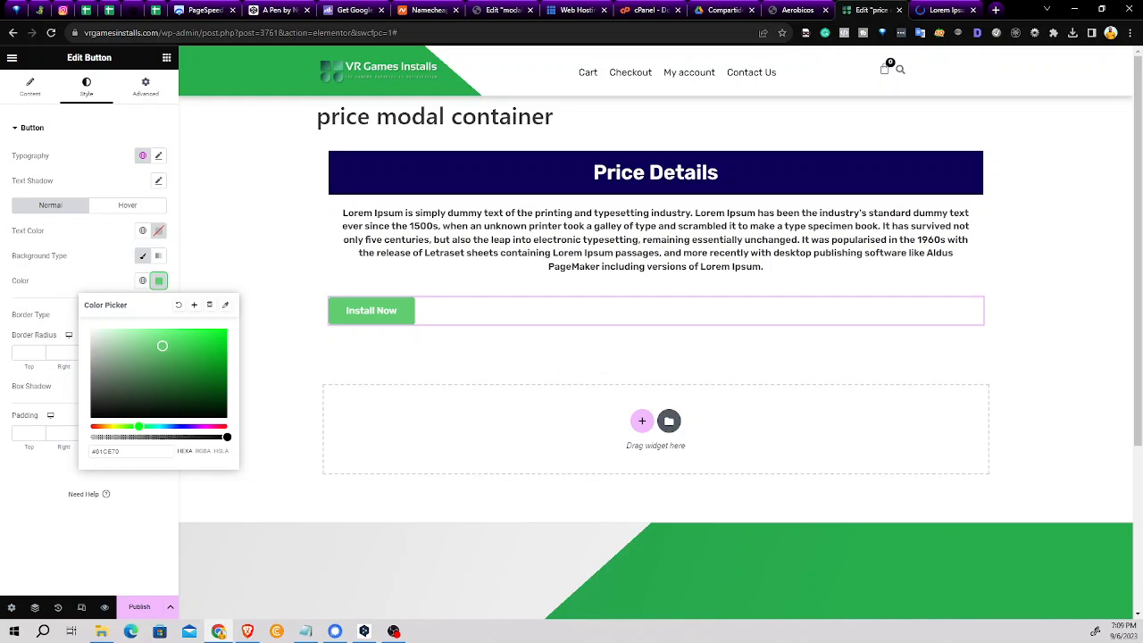
triple_click(126, 453)
type("#0C0057")
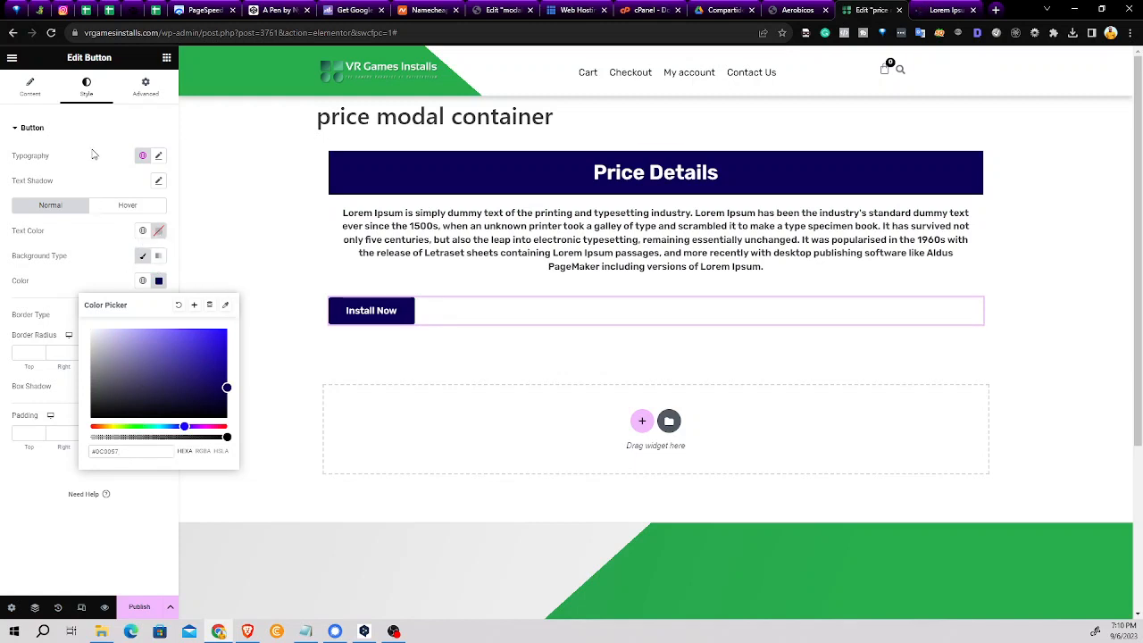
left_click(95, 155)
left_click(98, 129)
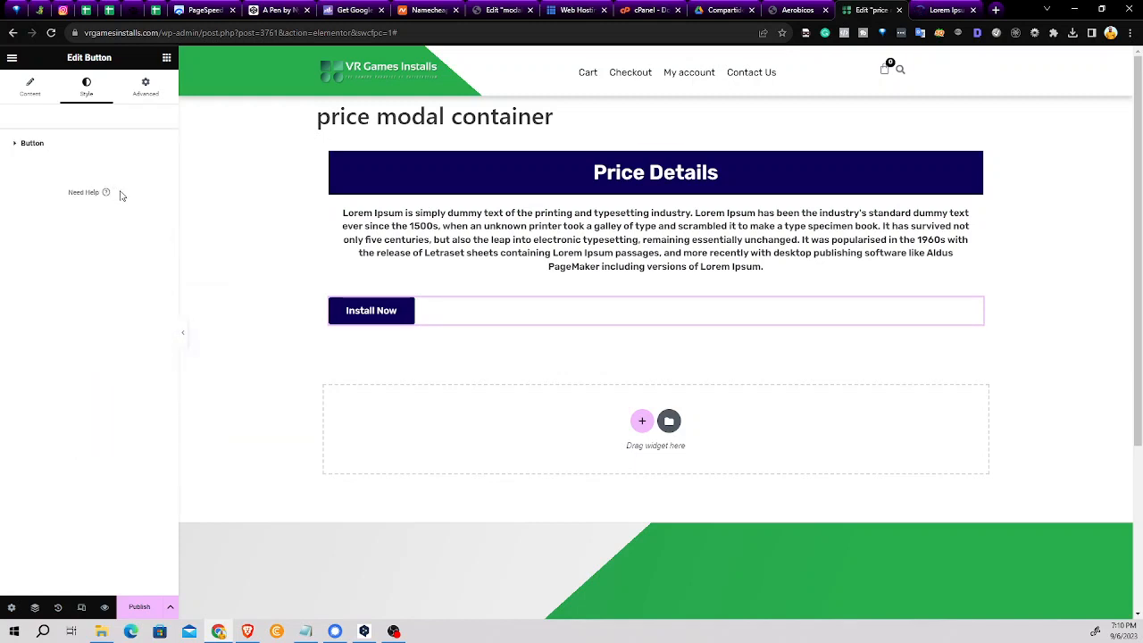
Set the Install Now button's border radius to 0 px on all corners
left_click(34, 92)
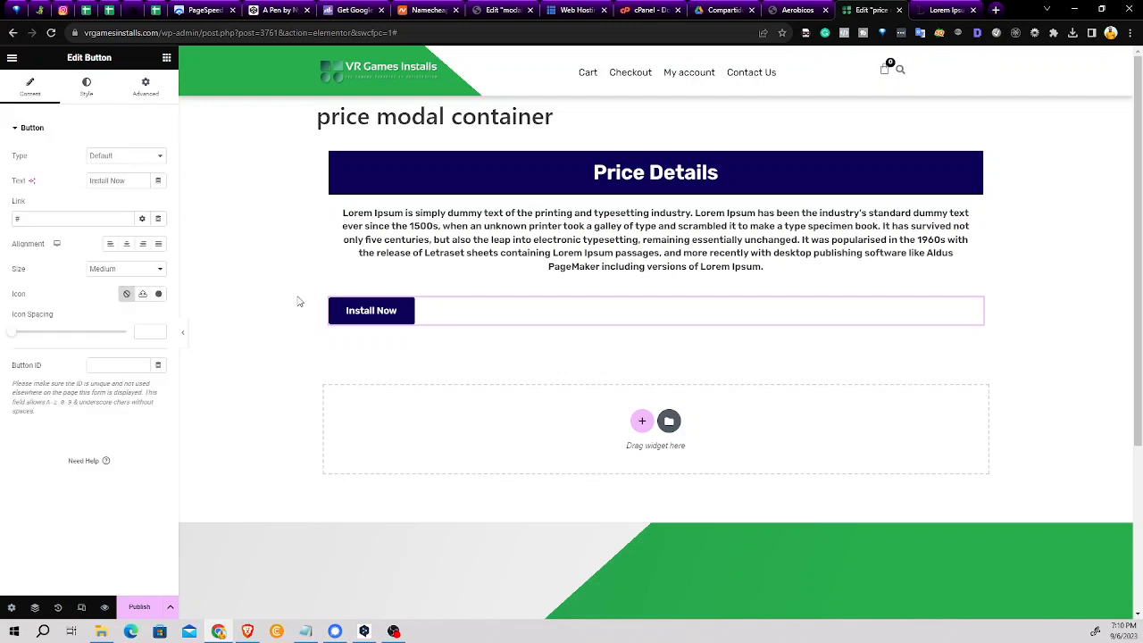
left_click(87, 87)
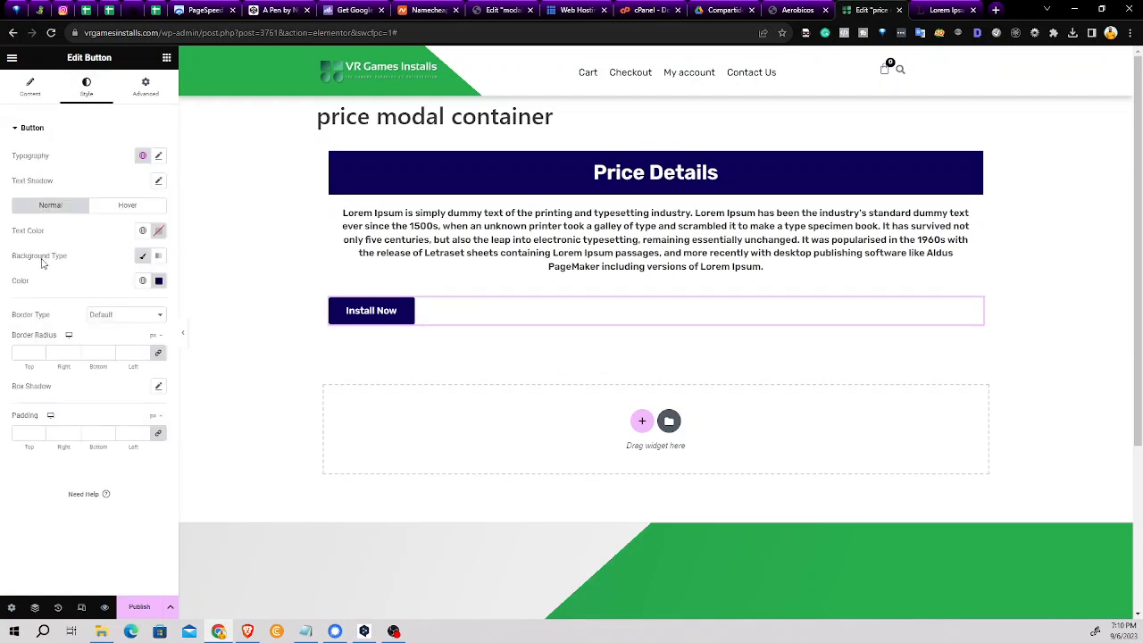
left_click(157, 356)
Align the Install Now button to the center
left_click(143, 96)
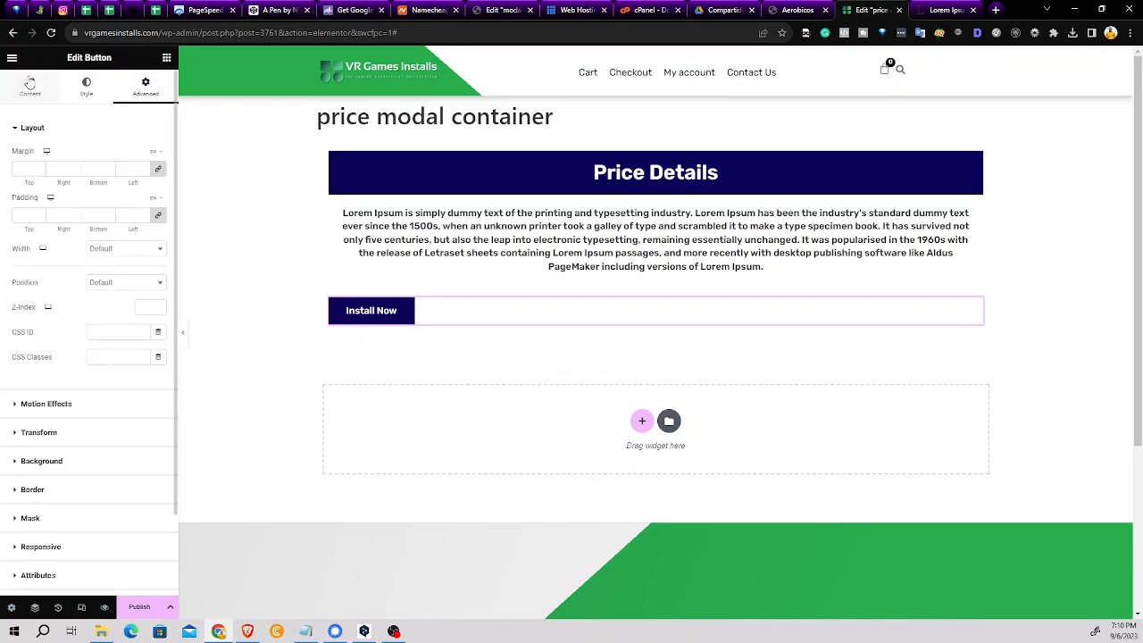
left_click(29, 85)
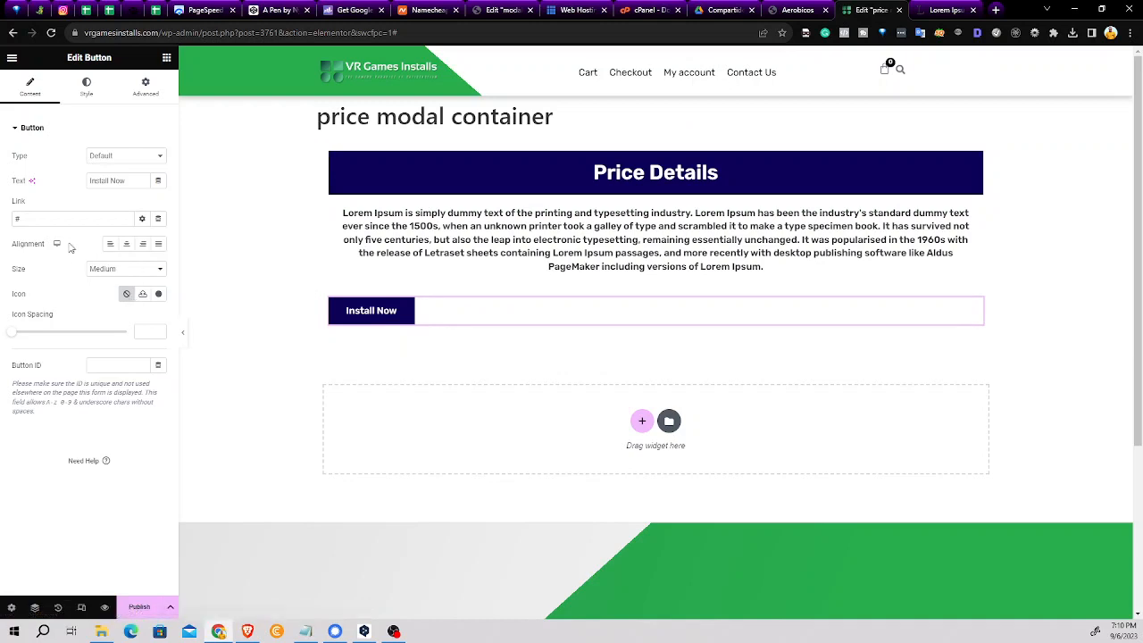
left_click(126, 244)
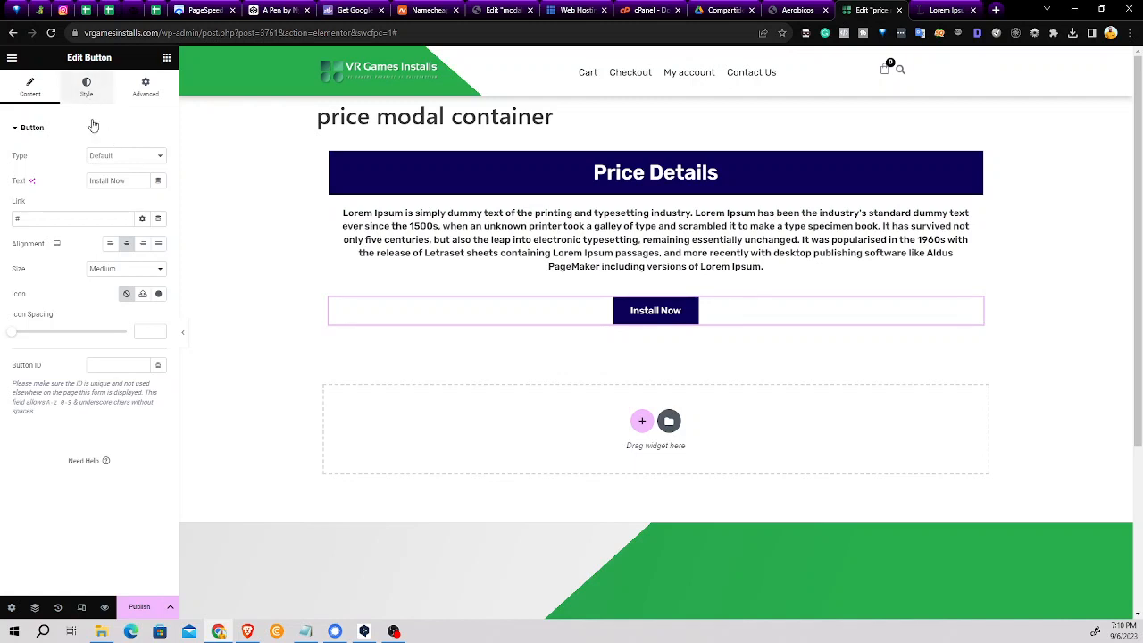
left_click(108, 158)
left_click(107, 158)
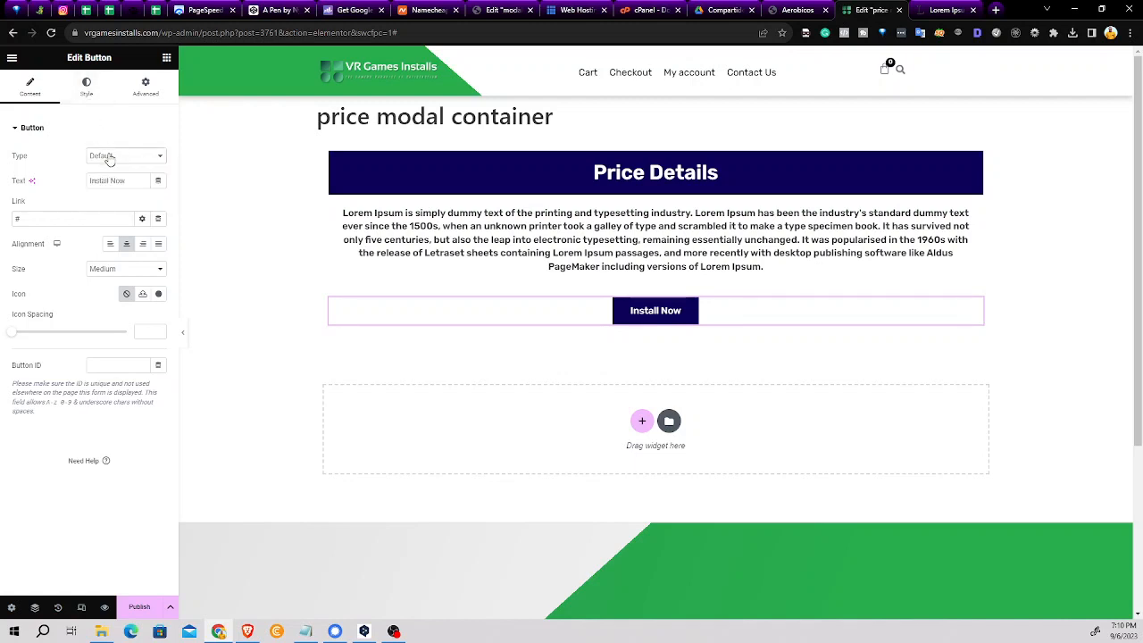
Set the Install Now button's widget width to Inline (auto)
left_click(93, 93)
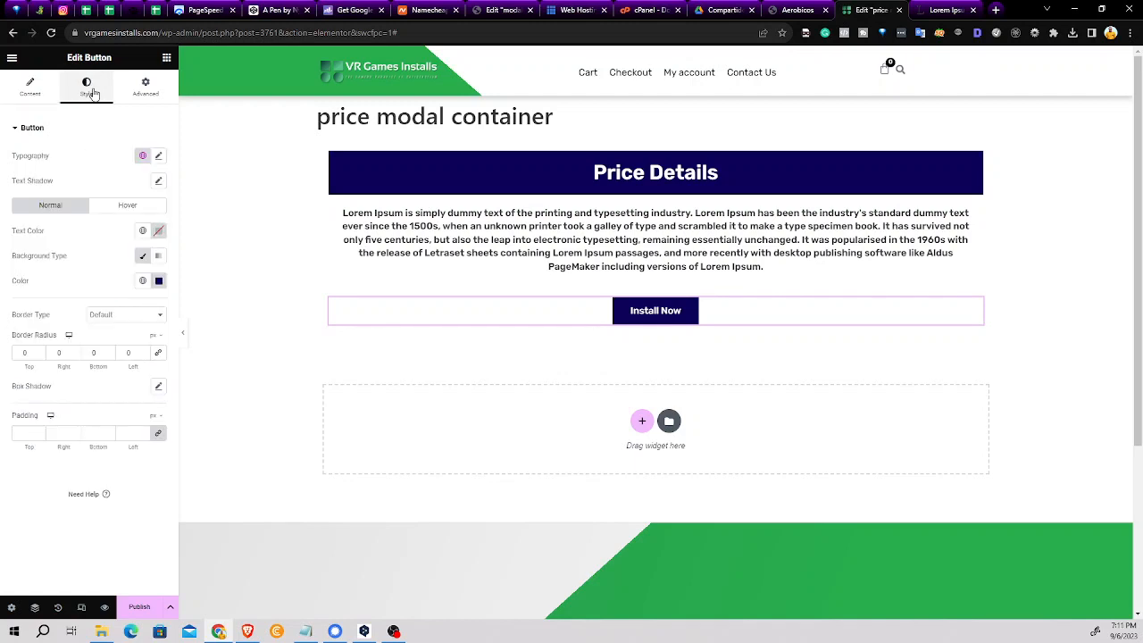
left_click(142, 90)
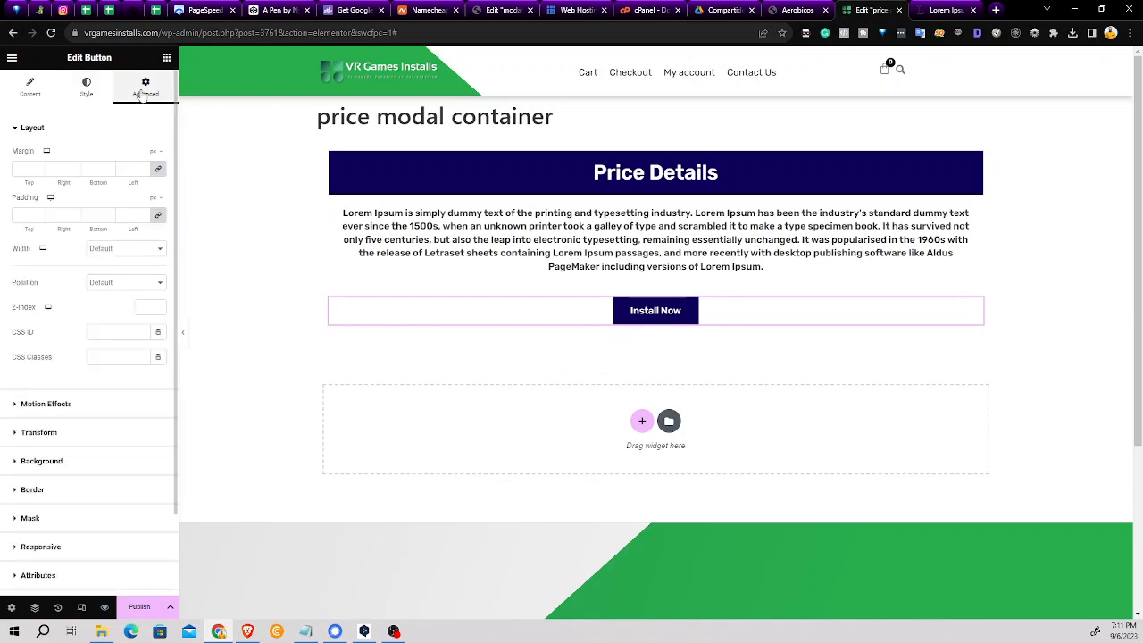
left_click(119, 252)
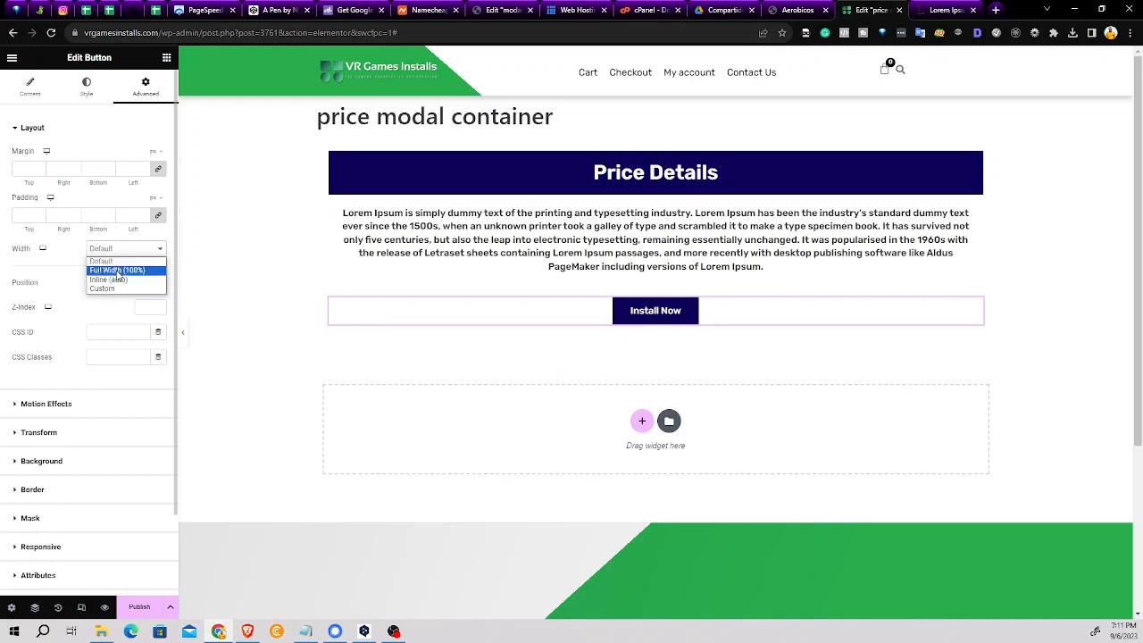
left_click(120, 280)
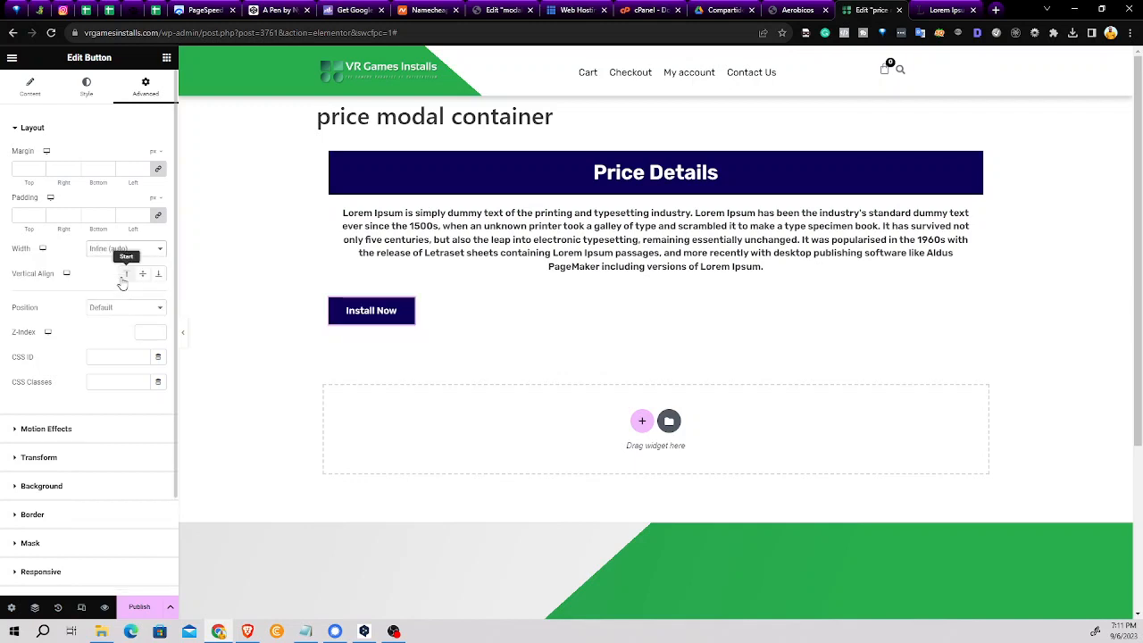
Duplicate the Install Now button and change the copy's text to Contact Us
right_click(406, 309)
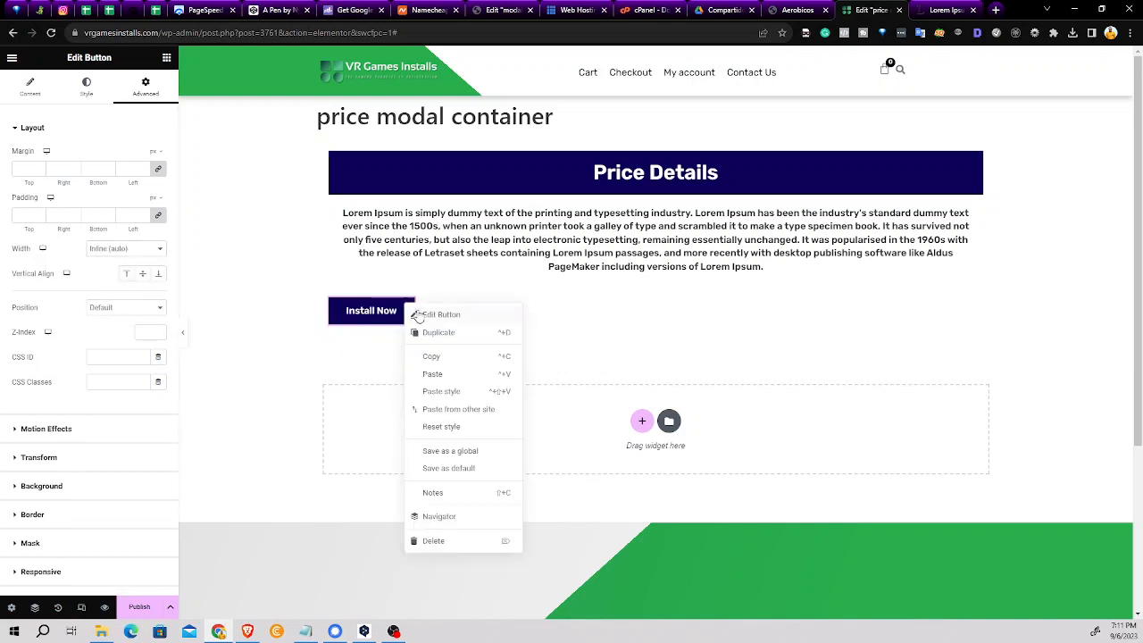
left_click(501, 332)
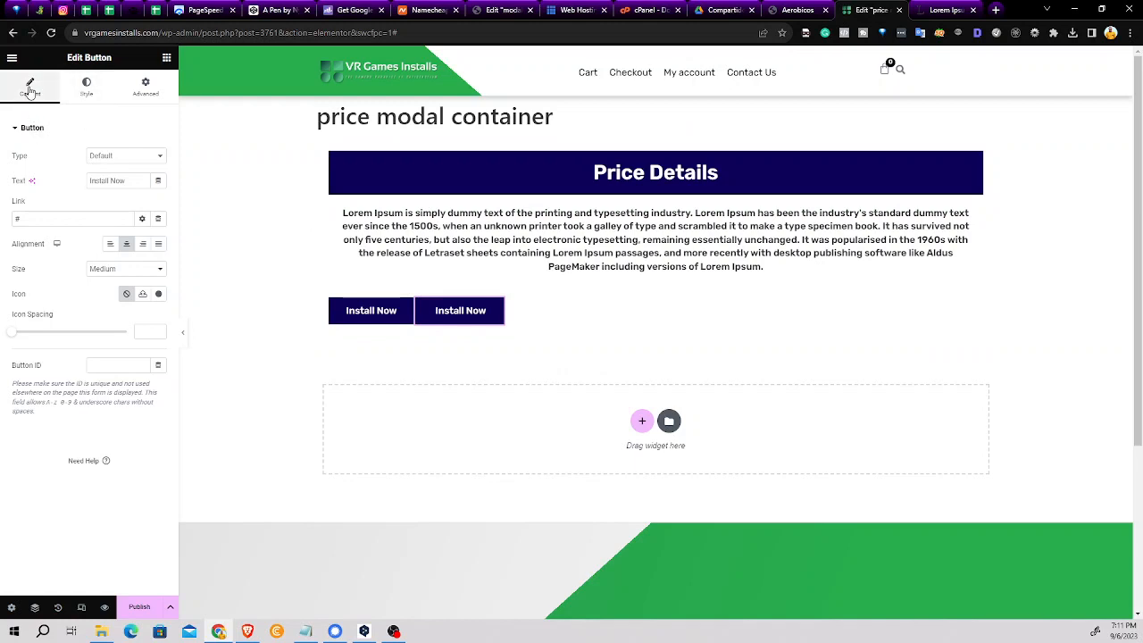
left_click_drag(127, 180, 90, 191)
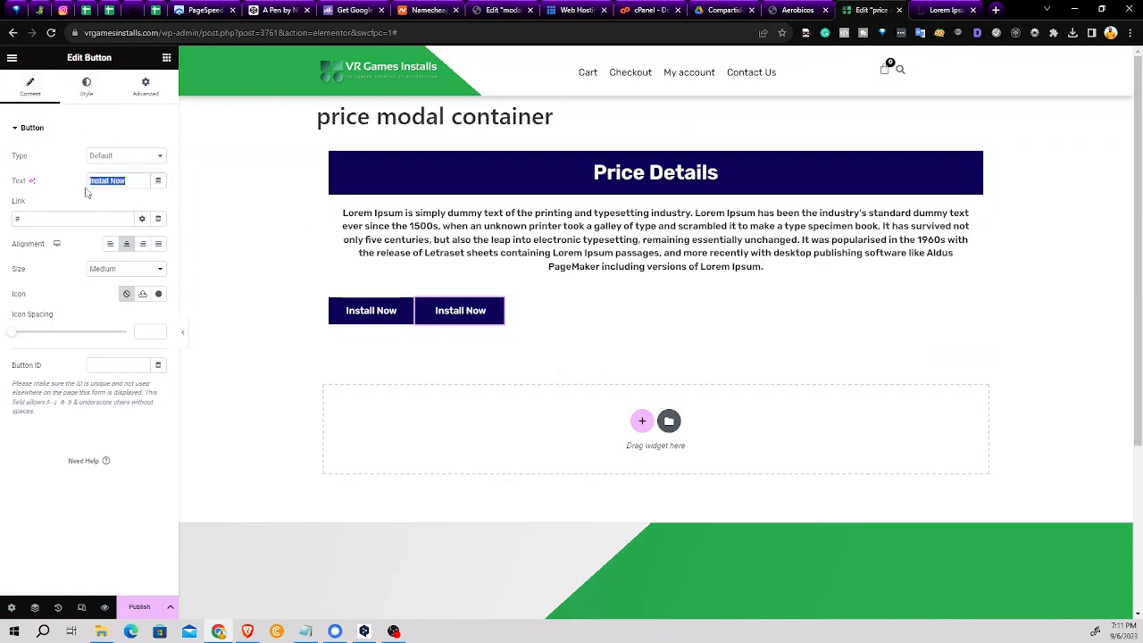
type("Contacgt")
key("BackSpace")
key("BackSpace")
type("t ")
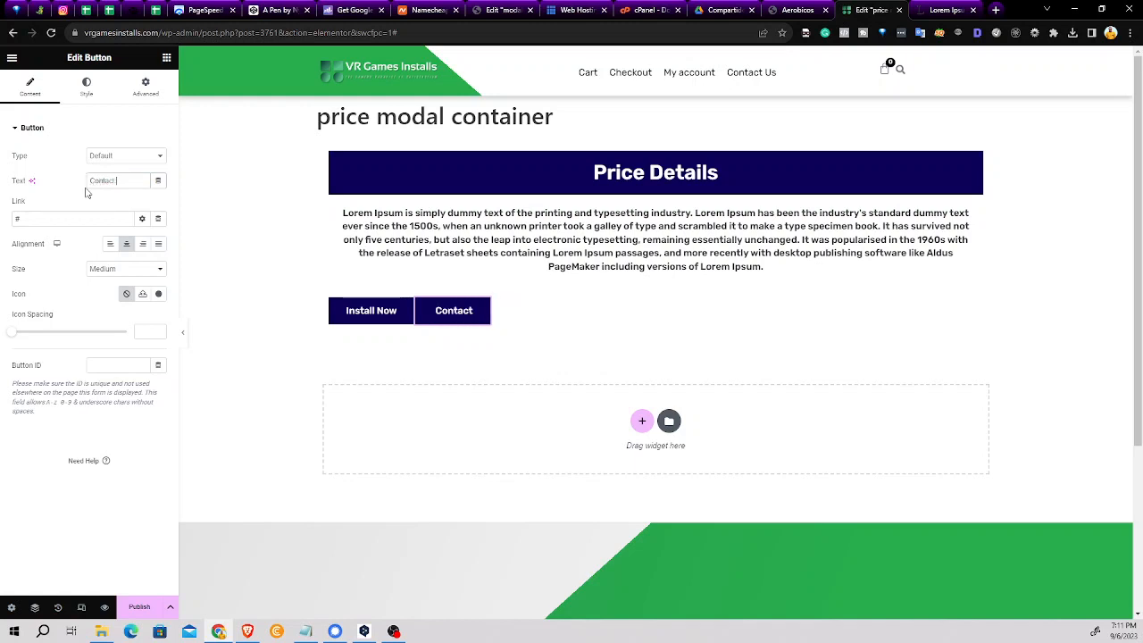
type("us")
key("BackSpace")
key("BackSpace")
type("Us")
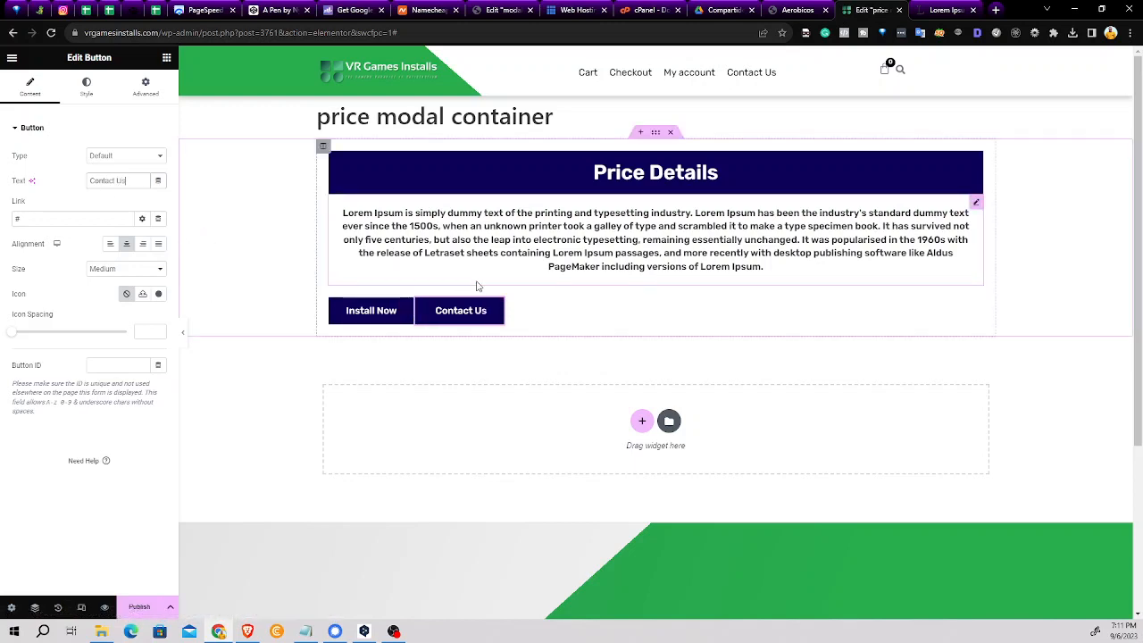
Set the horizontal alignment of the column holding the heading, description and buttons to Center
left_click(324, 145)
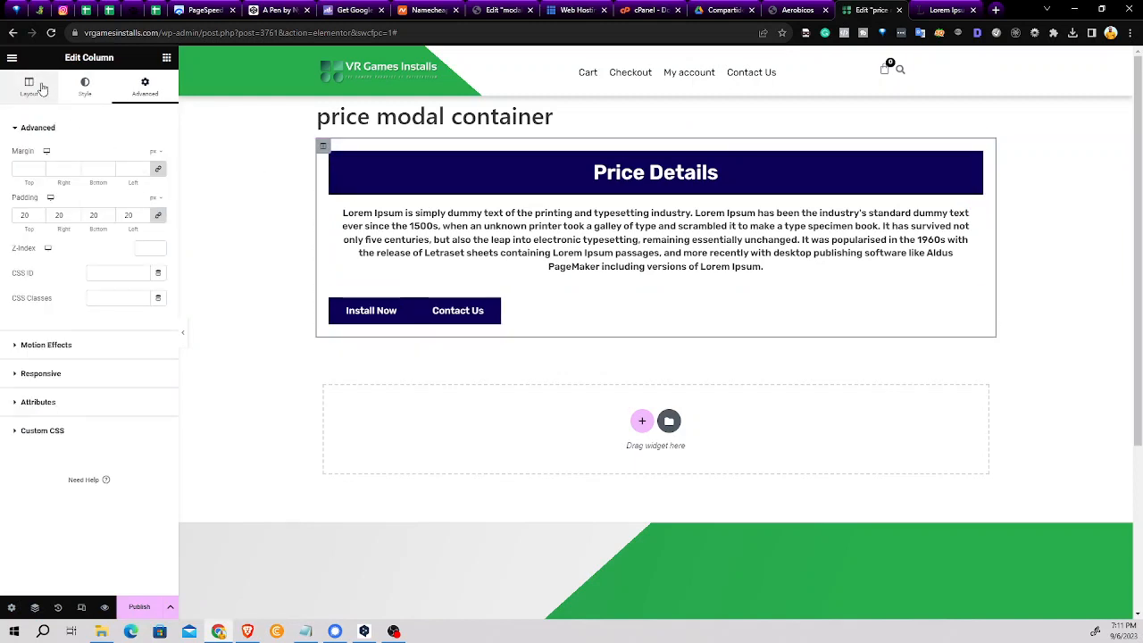
left_click(36, 87)
left_click(120, 182)
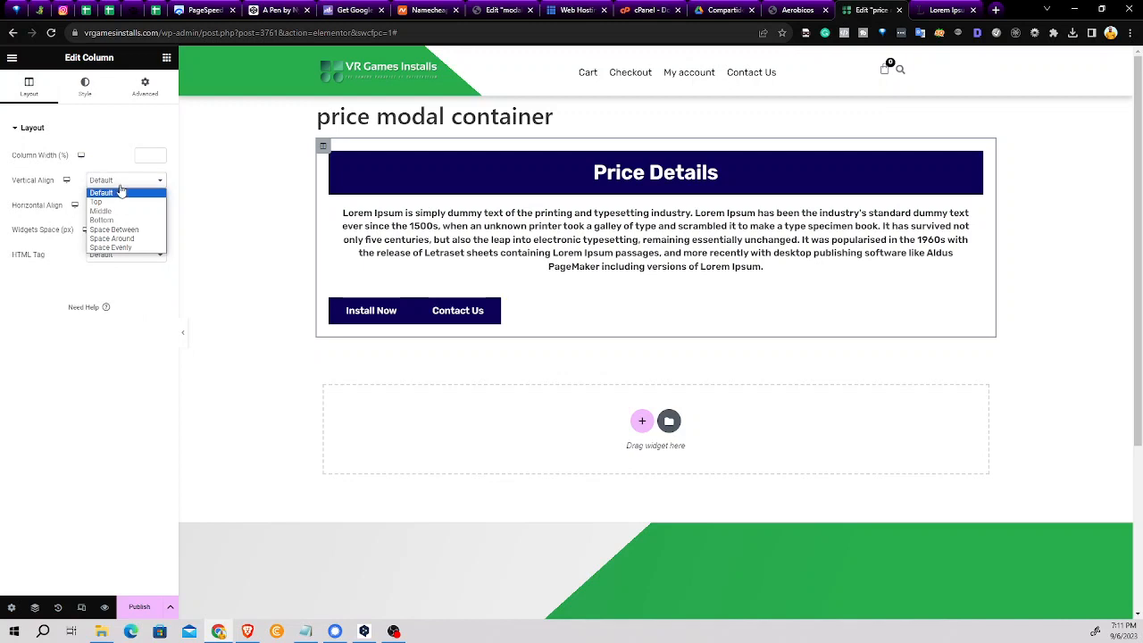
left_click(120, 192)
left_click(117, 205)
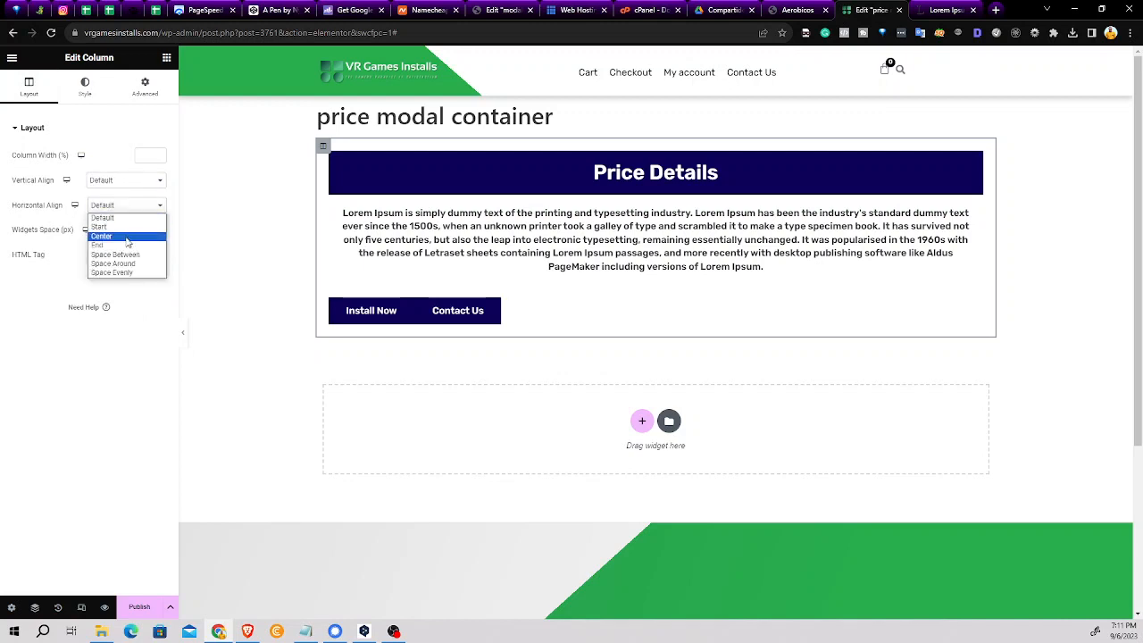
left_click(126, 237)
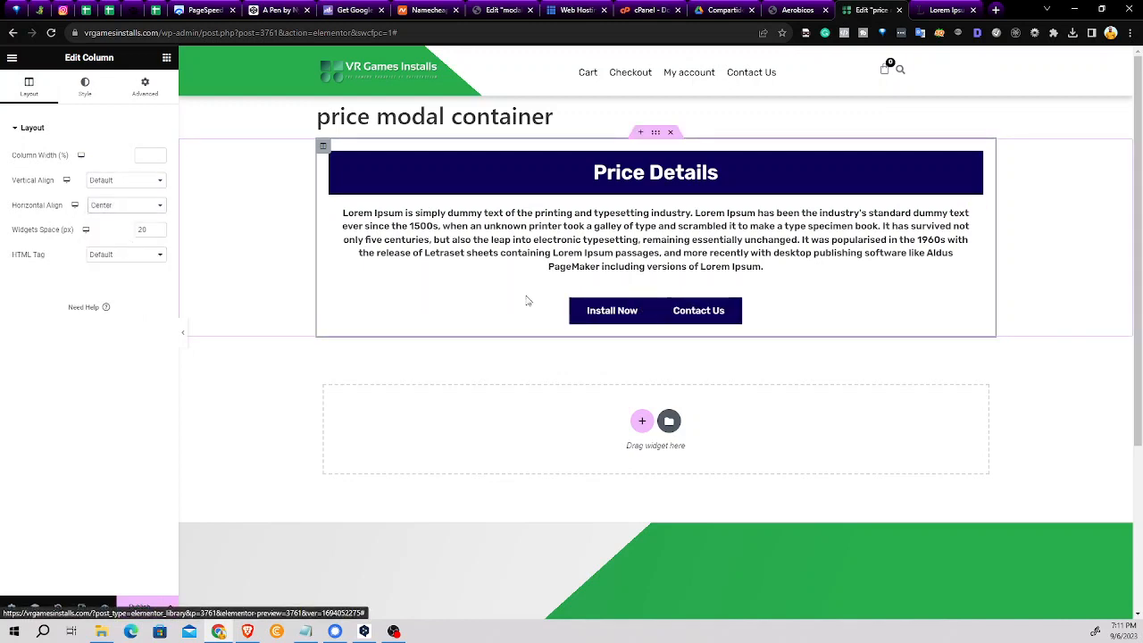
Unlink the Contact Us button's margin values and set its left margin to 20 px
left_click(734, 306)
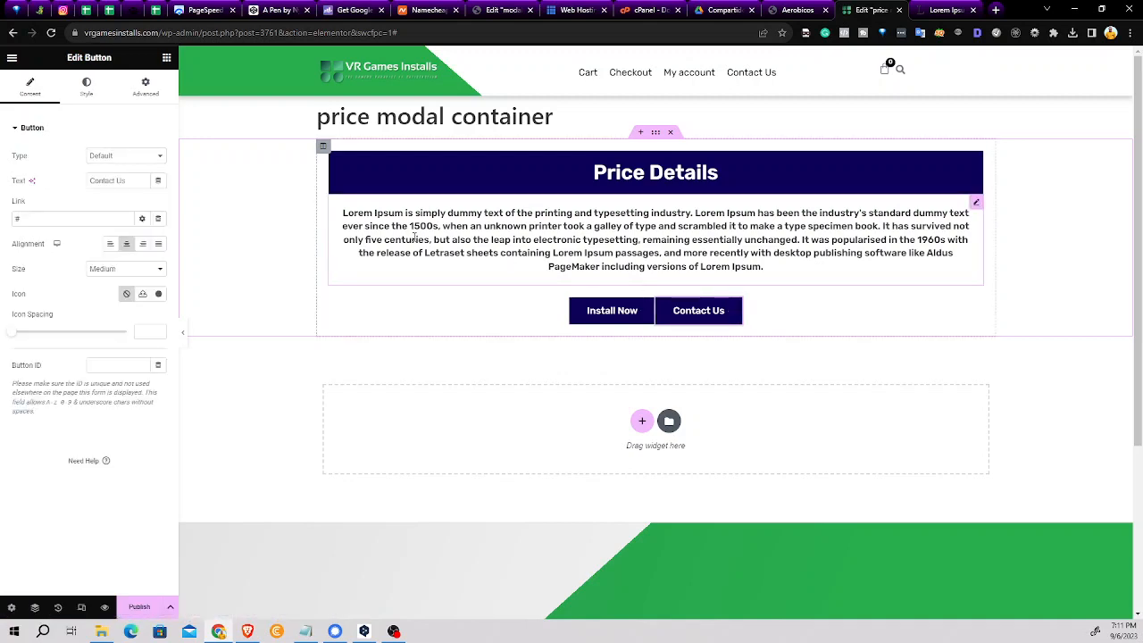
left_click(145, 85)
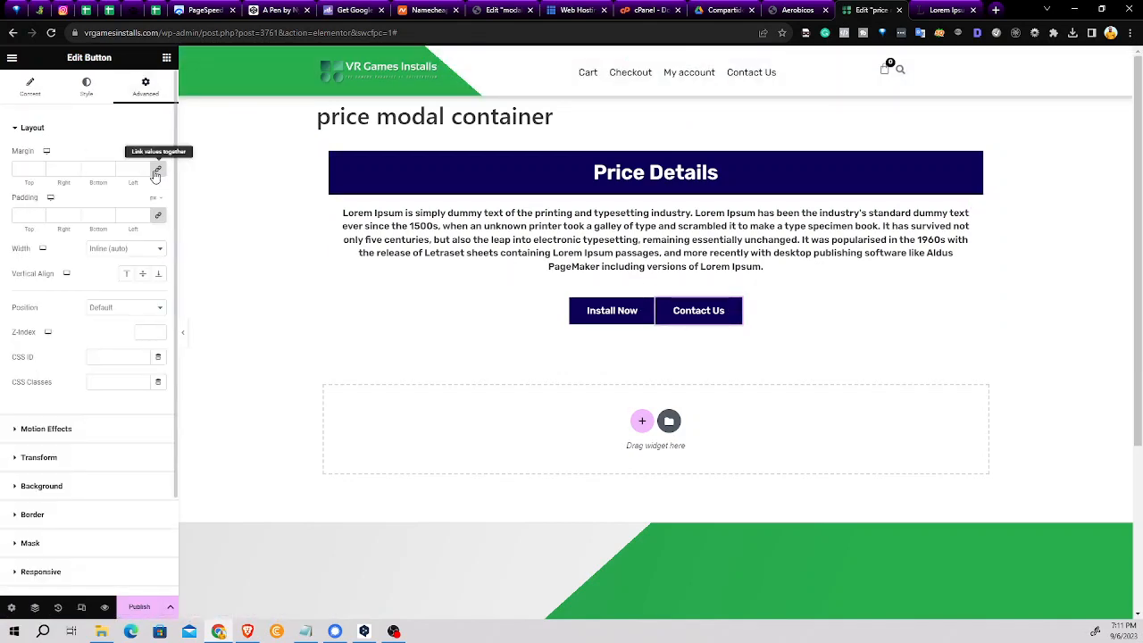
left_click(157, 172)
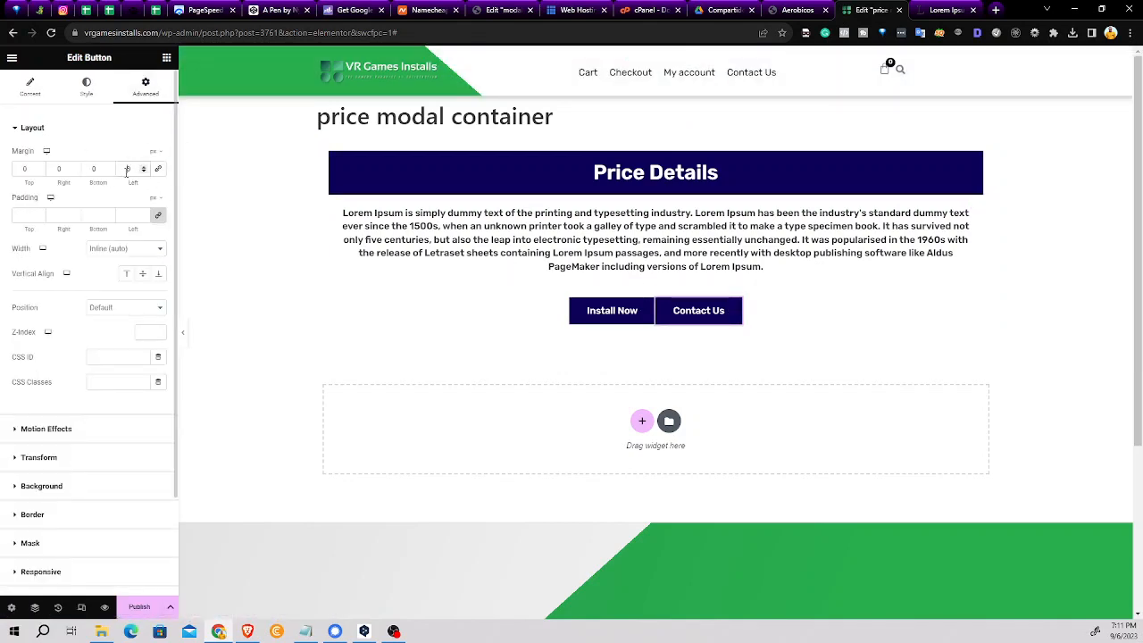
left_click(127, 170)
type("20")
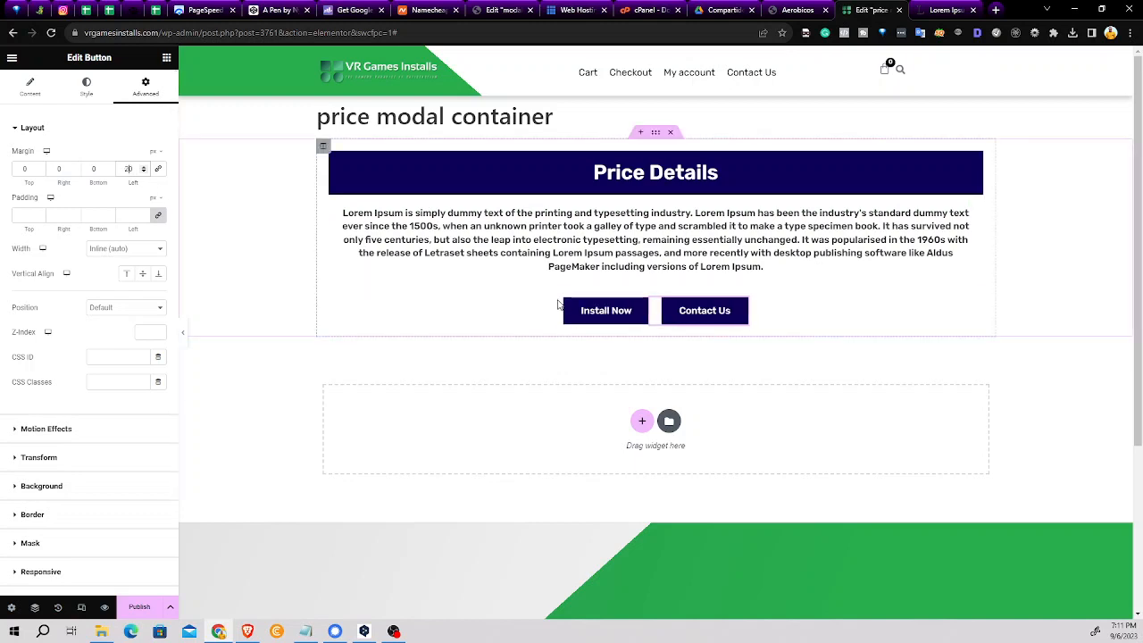
Unlink the Install Now button's margin values and set its right margin to 20 px
left_click(638, 307)
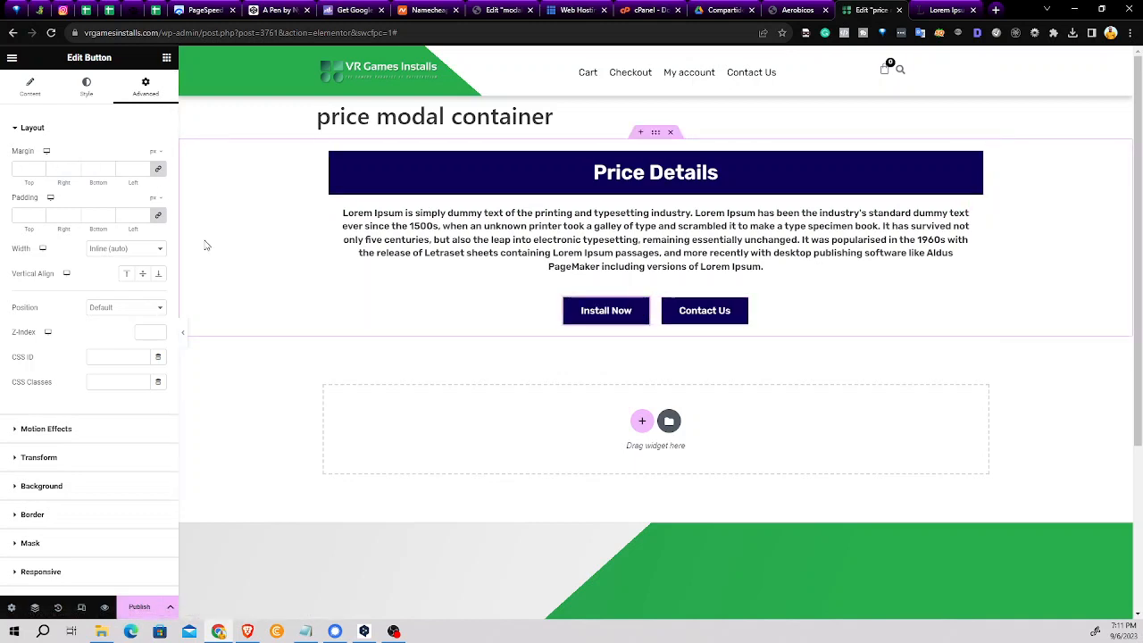
left_click(158, 169)
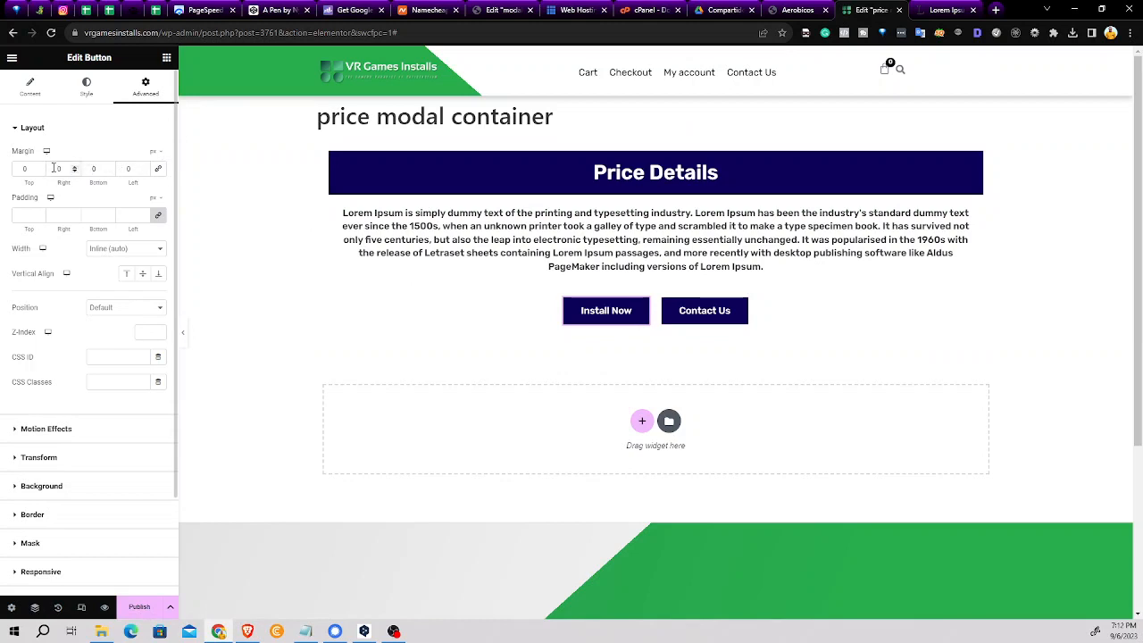
type("20")
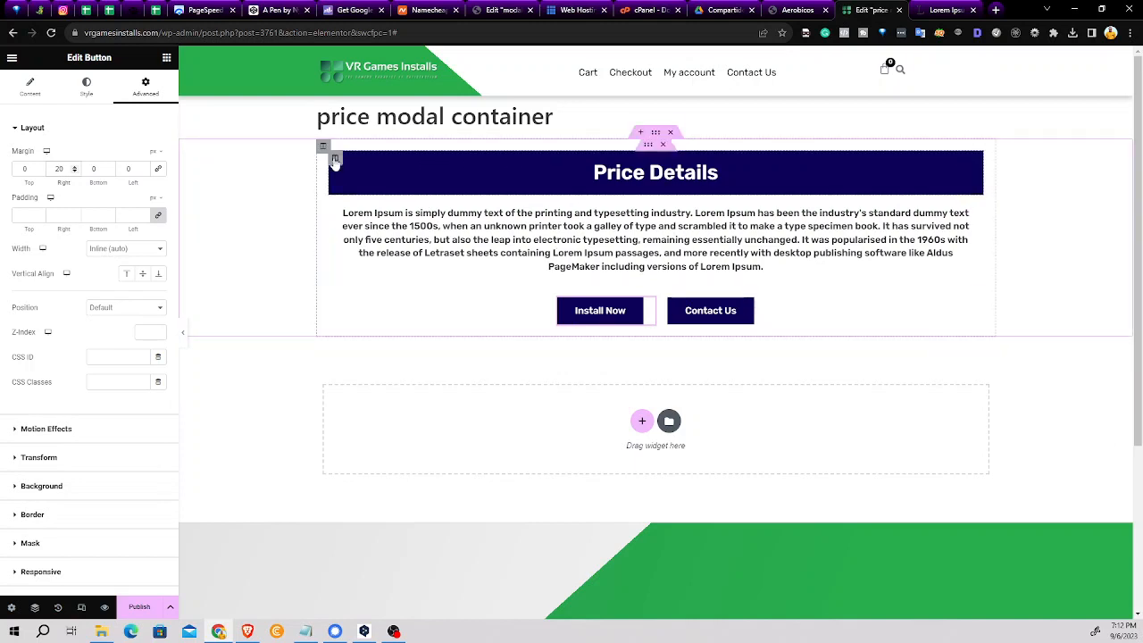
right_click(335, 159)
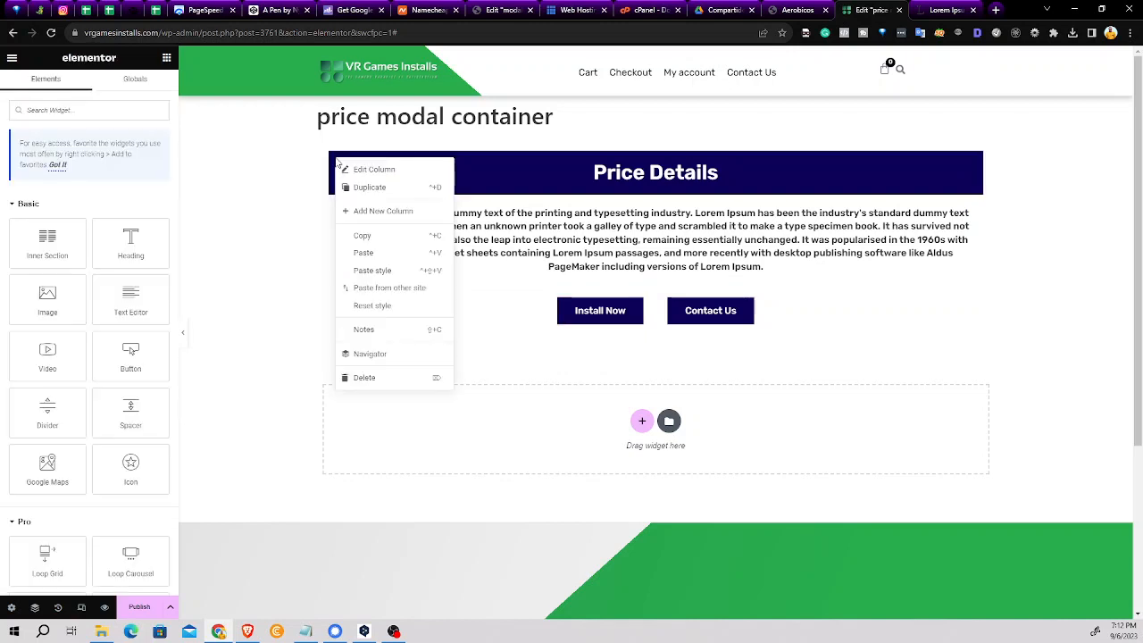
left_click(368, 187)
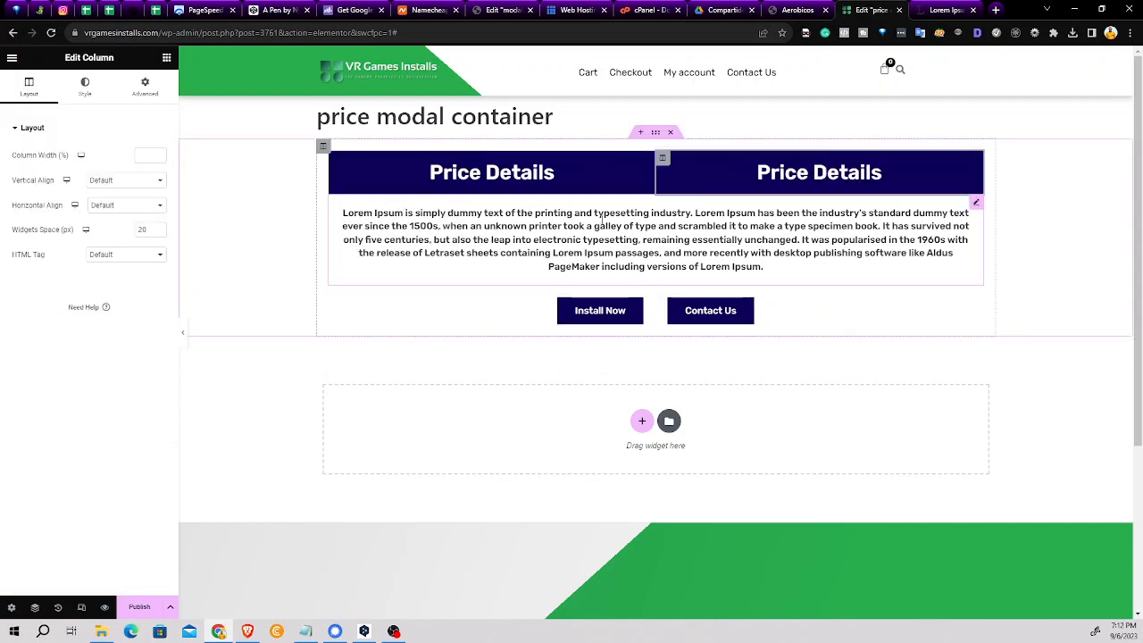
key("ctrl+z")
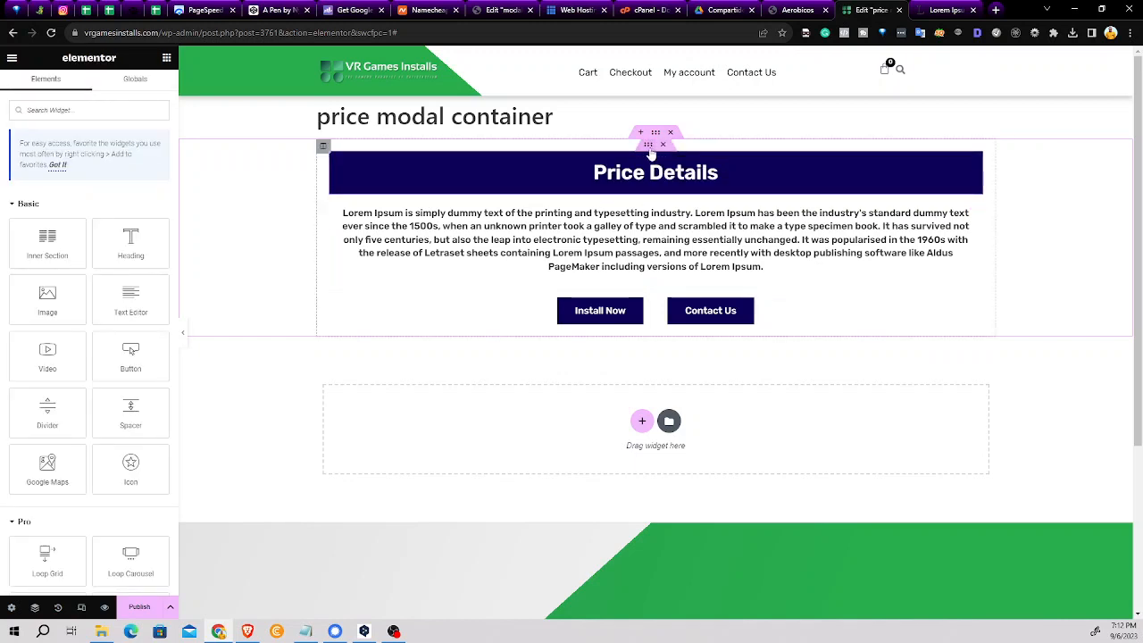
Duplicate the Price Details inner section and move the copy below the two buttons
right_click(650, 152)
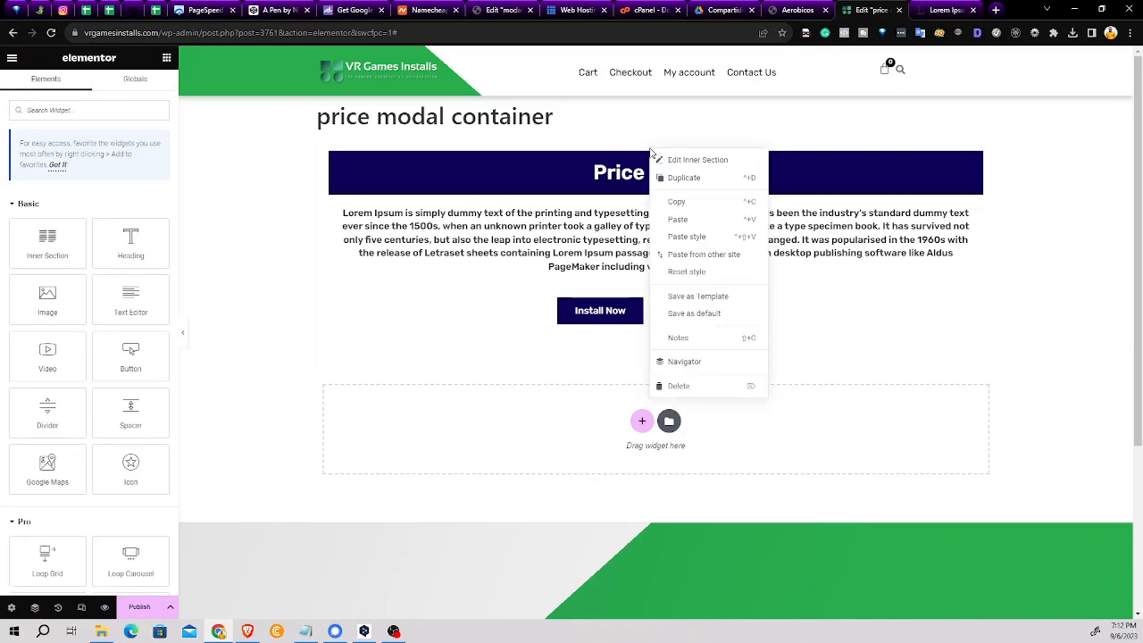
left_click(686, 183)
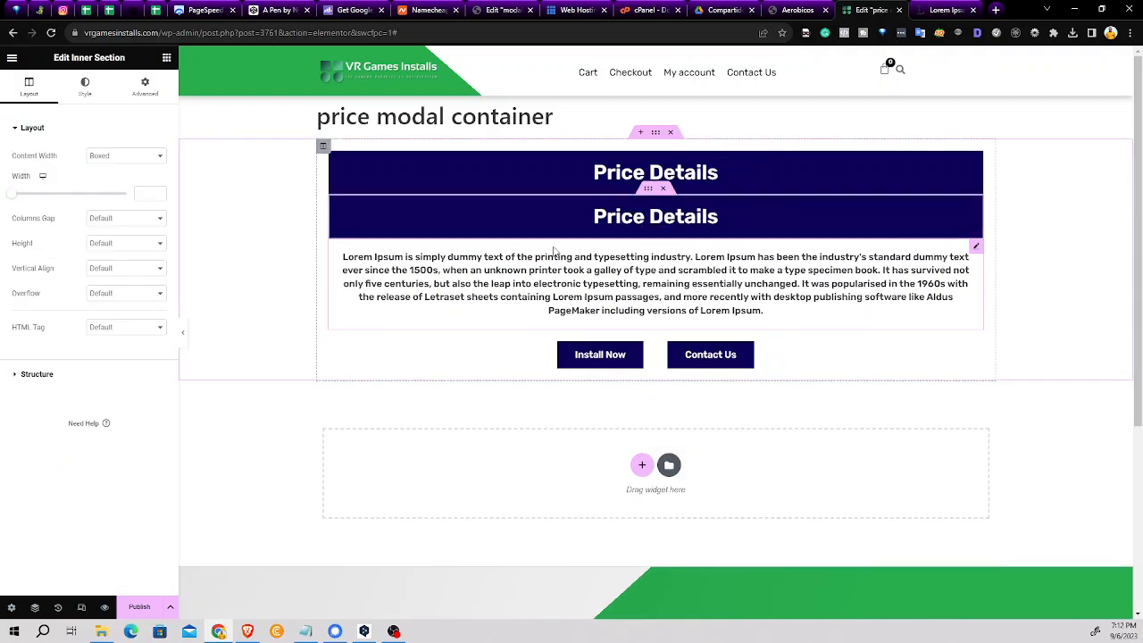
mouse_move(335, 202)
left_mouse_down()
mouse_move(376, 290)
mouse_move(397, 386)
mouse_move(677, 386)
mouse_move(706, 355)
mouse_move(586, 276)
mouse_move(354, 205)
left_mouse_up()
left_click(650, 191)
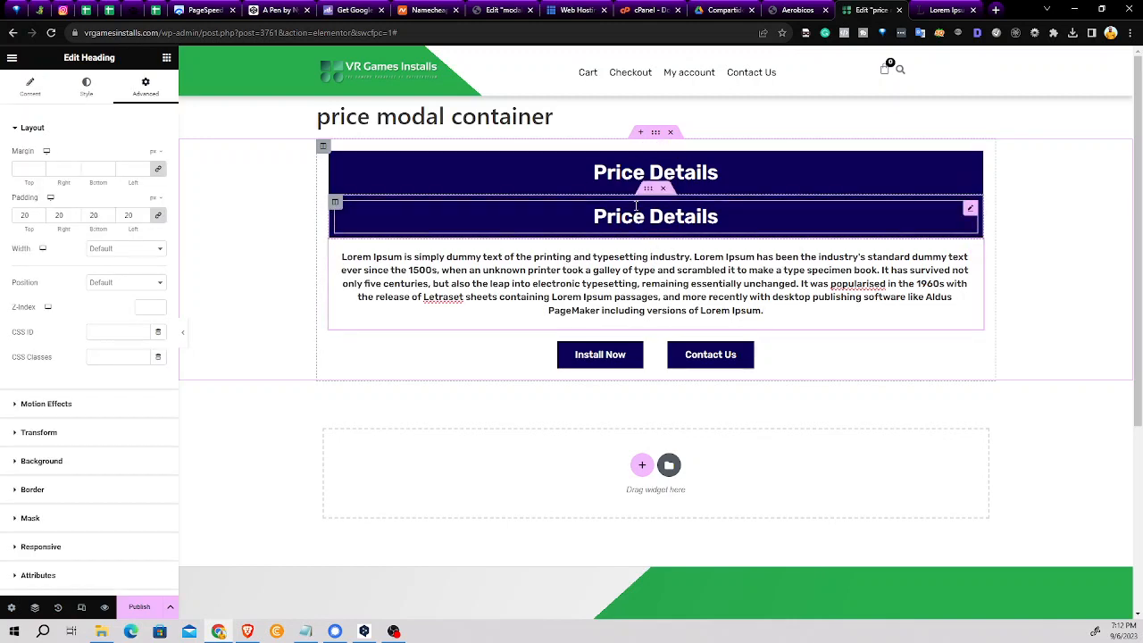
left_click_drag(650, 191, 659, 329)
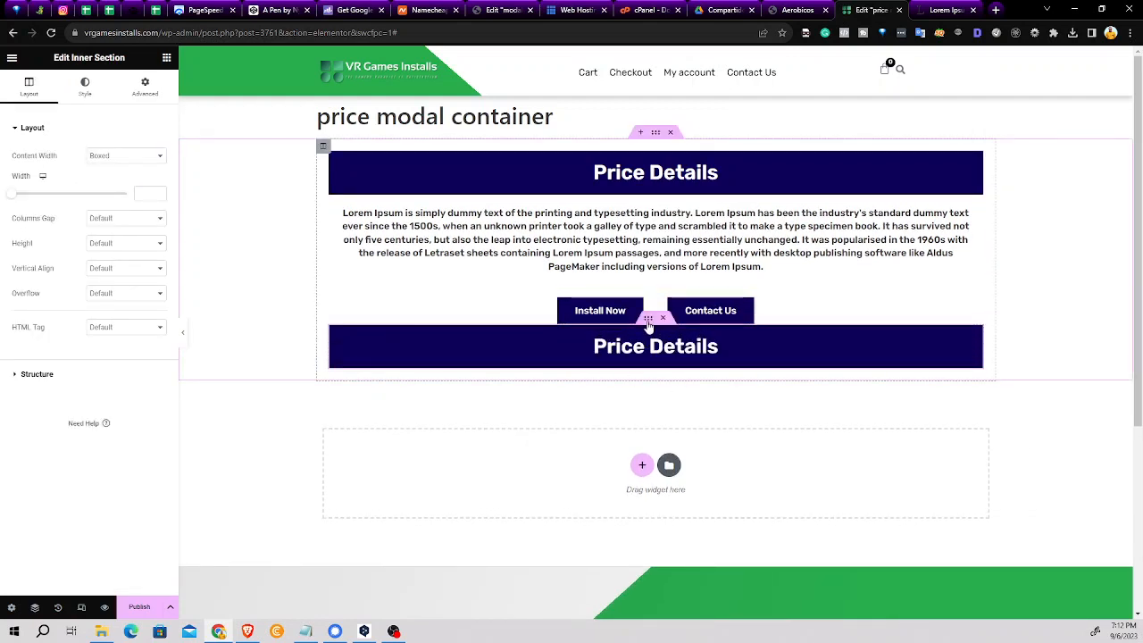
Set the top and bottom margins of the inner section below the buttons to 20 px
left_click(145, 87)
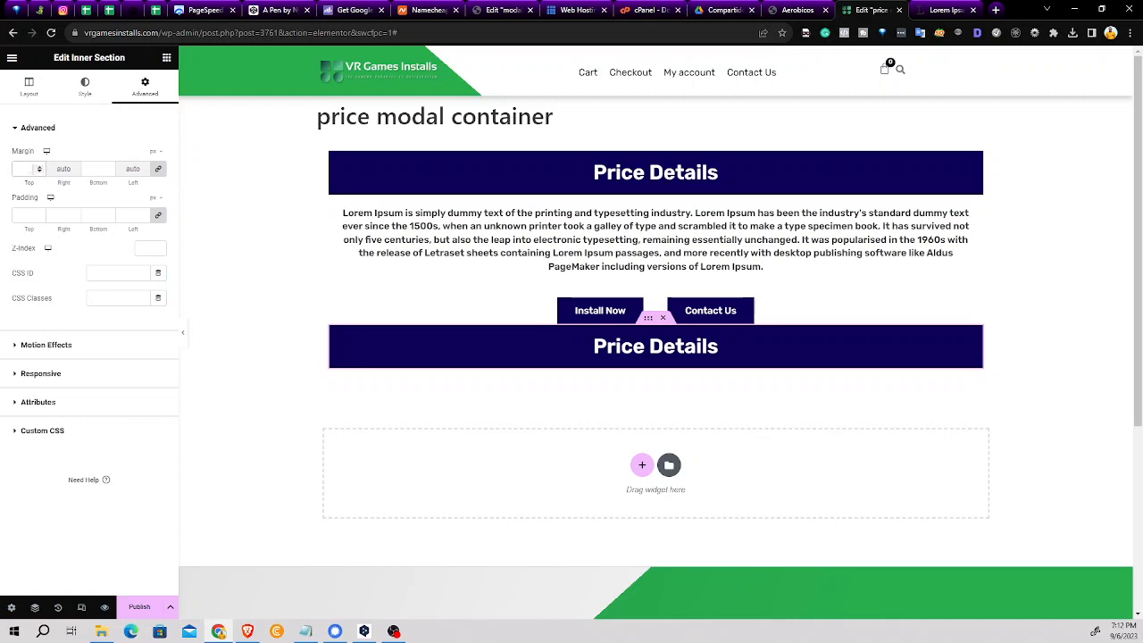
type("20")
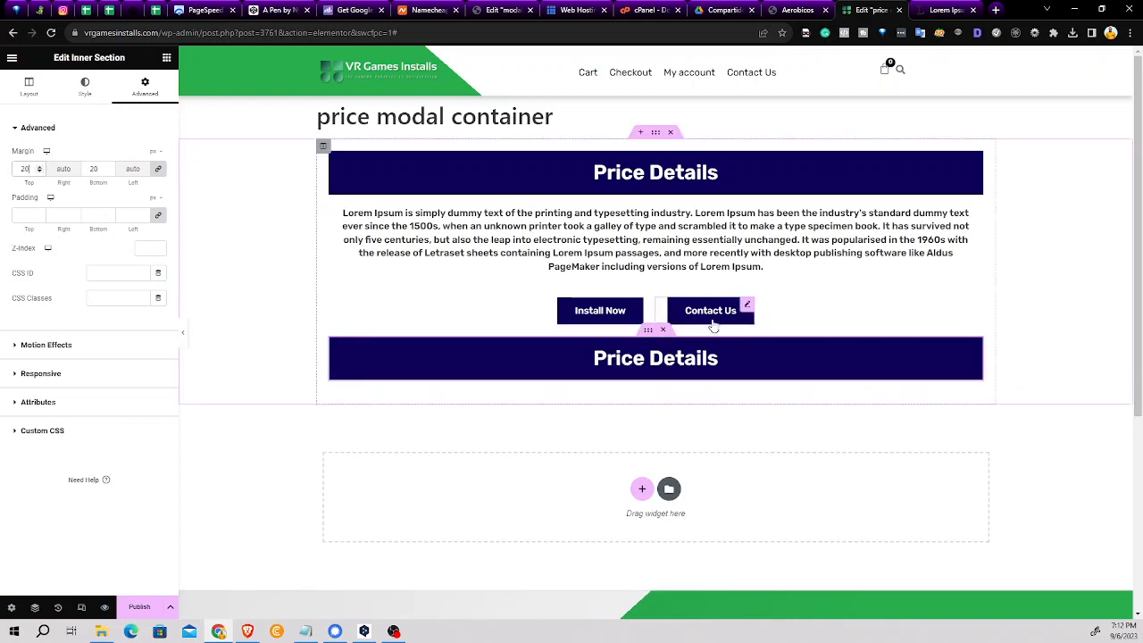
Change the title of the heading below the buttons to All Rights Reserved and its HTML tag to p
left_click(661, 350)
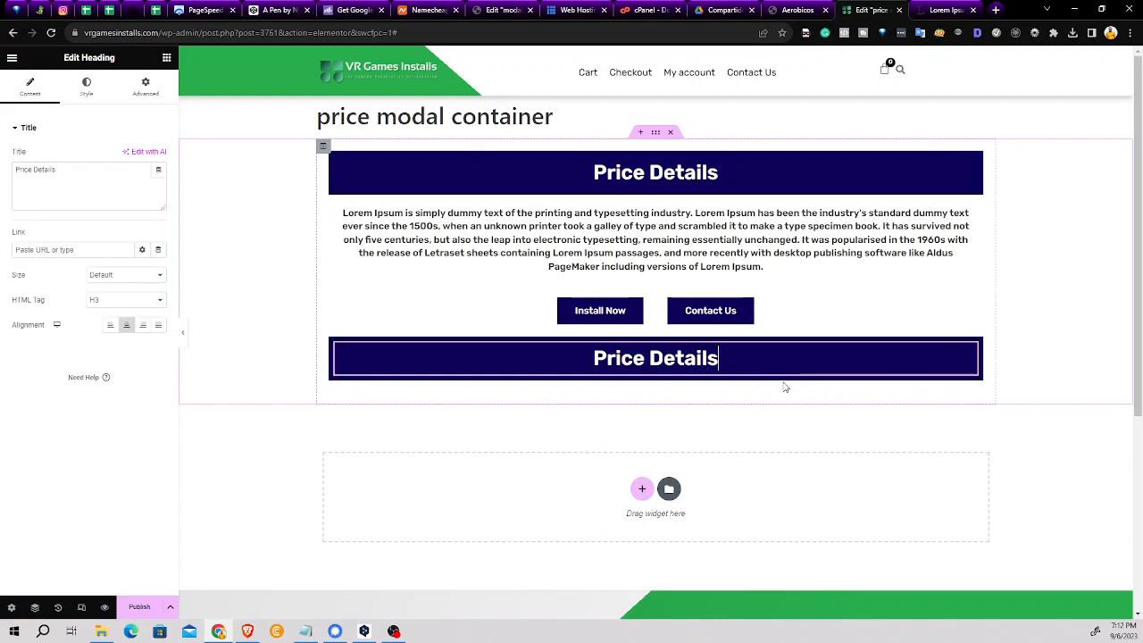
left_click(88, 190)
key("ctrl+a")
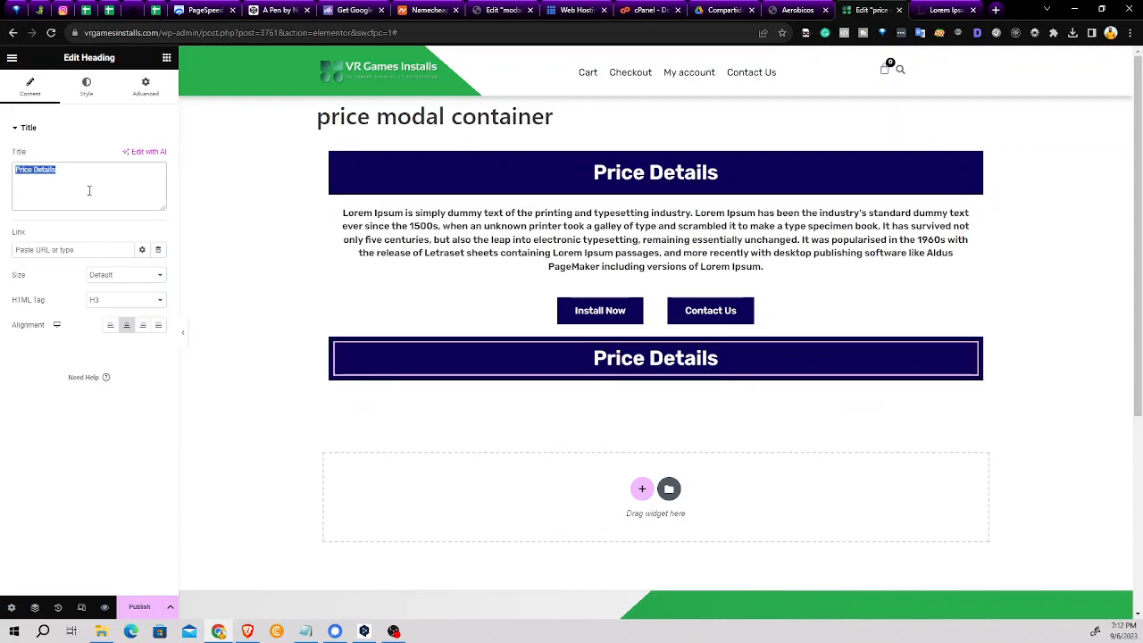
type("All")
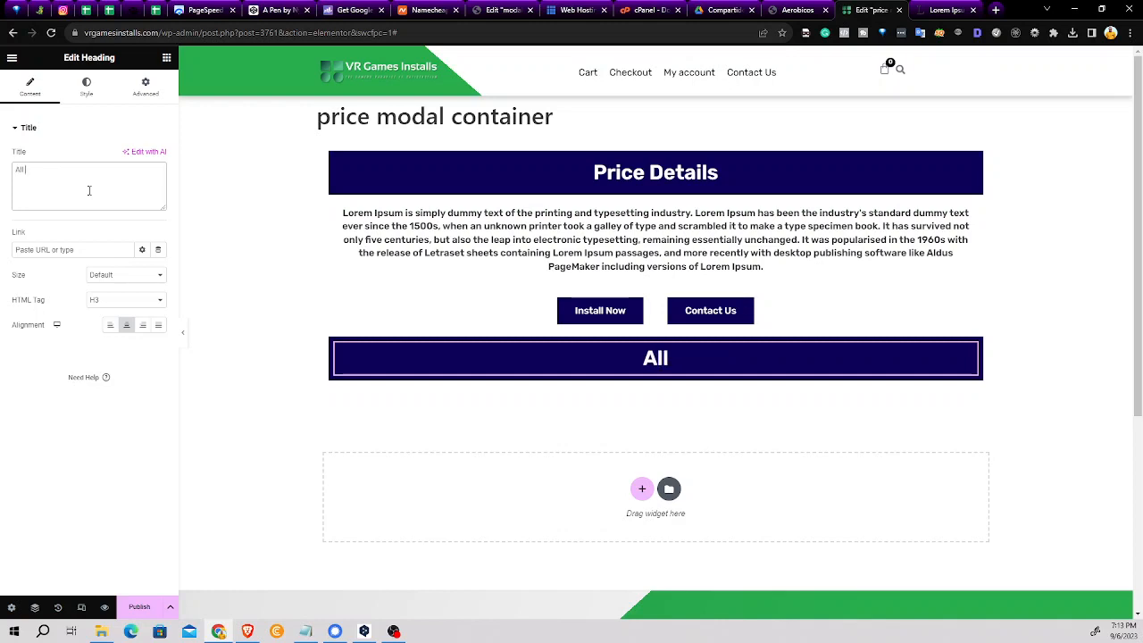
type(" Rights")
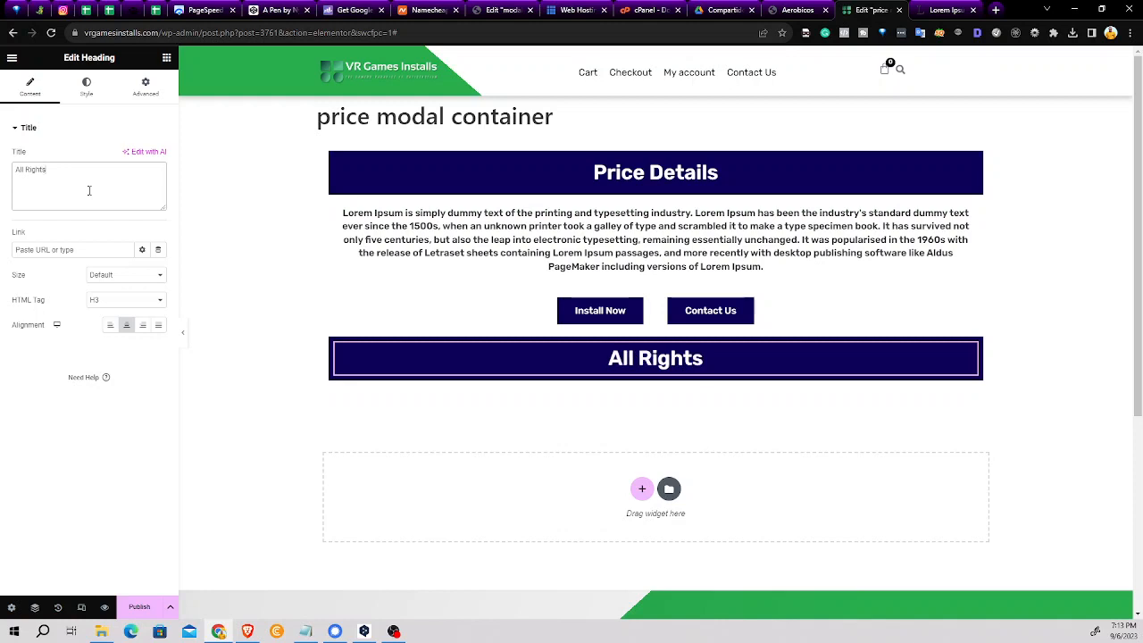
type(" Rese")
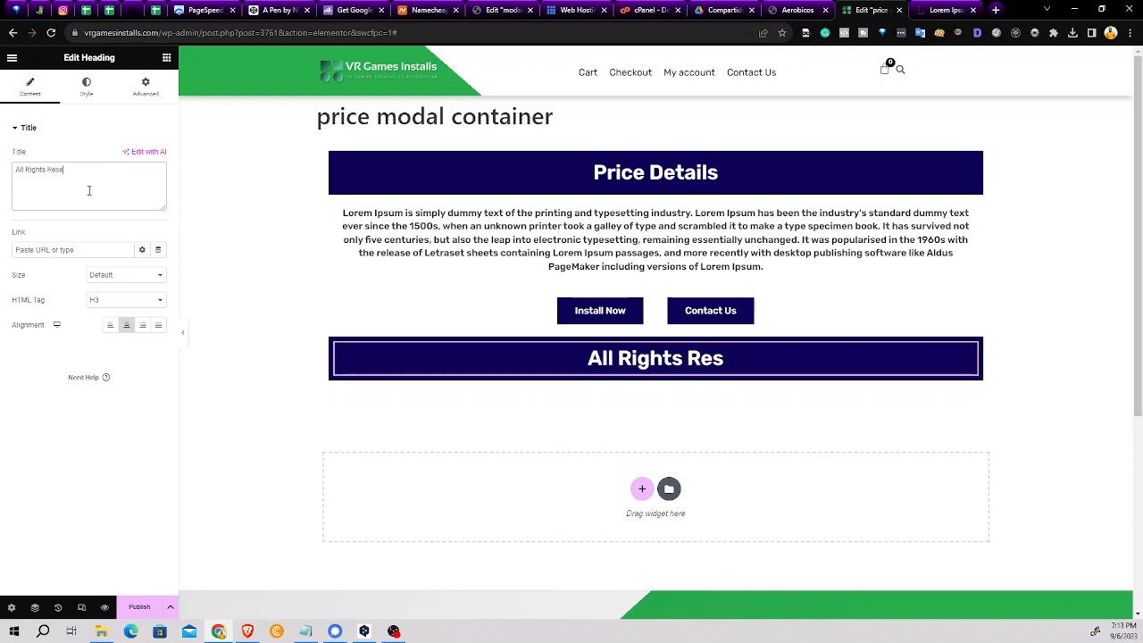
type("rve")
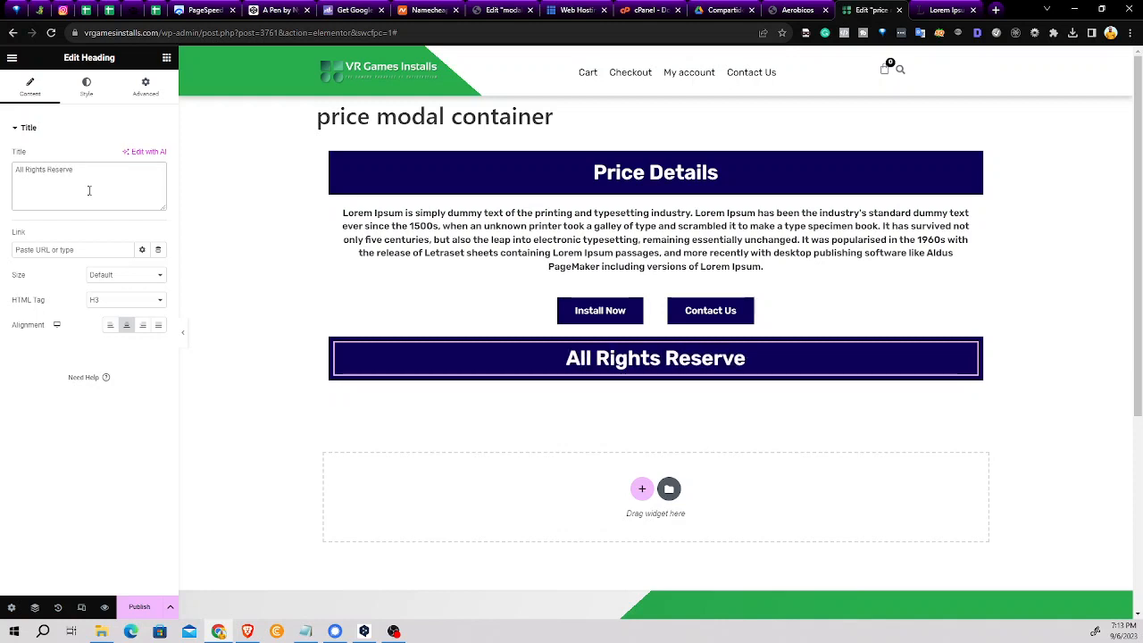
type("d")
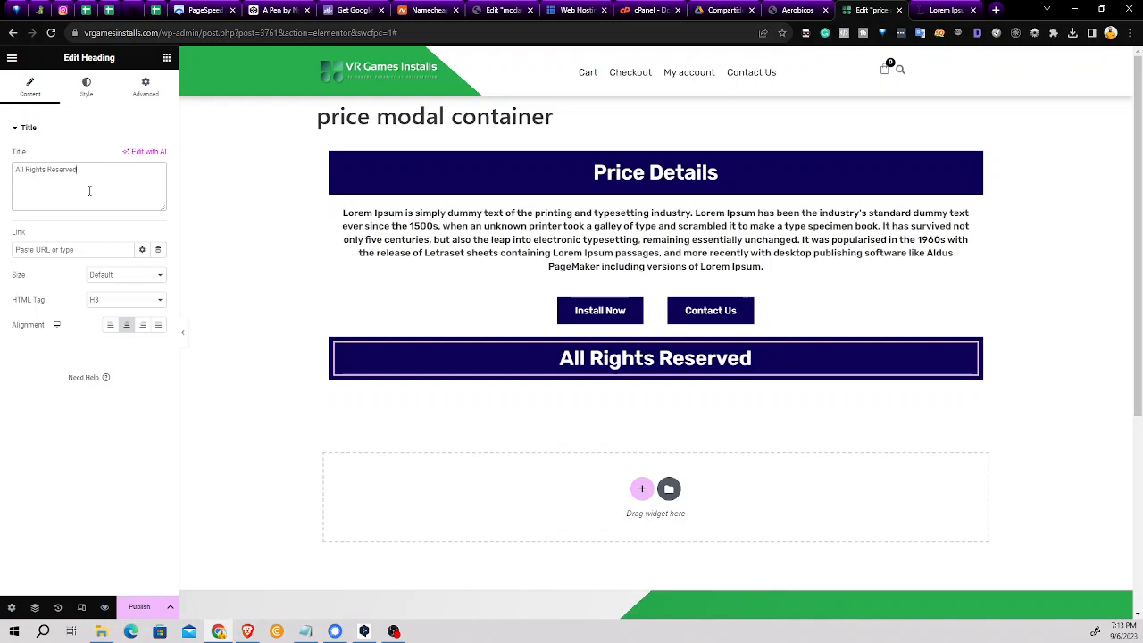
left_click(98, 300)
left_click(143, 388)
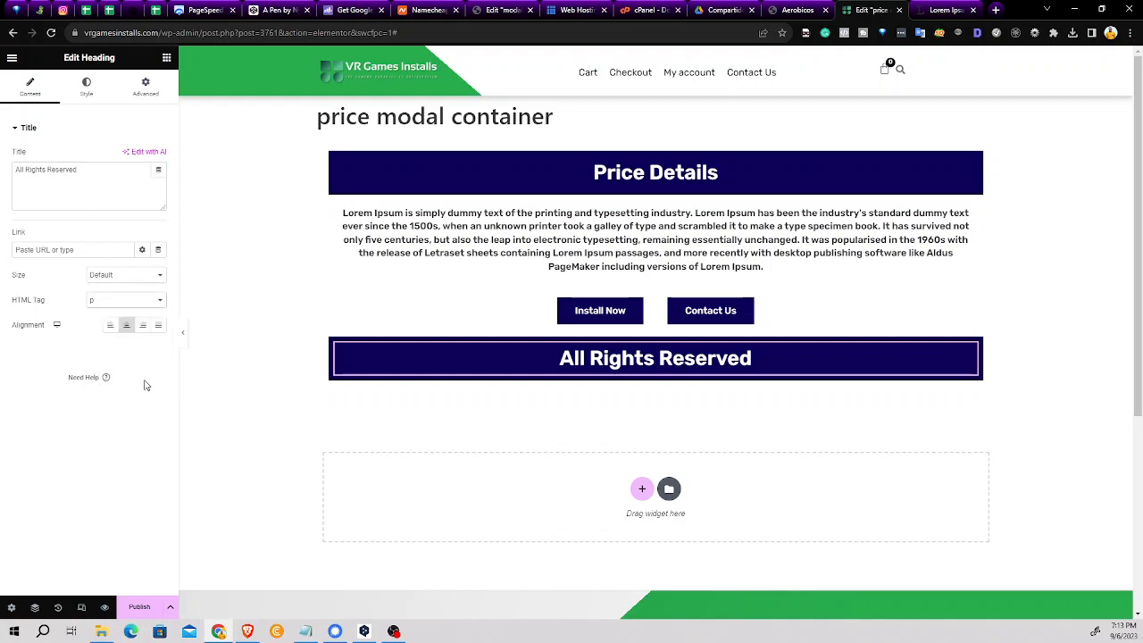
Set the All Rights Reserved heading's font size to 16 px and its weight to 500 (Medium)
left_click(87, 89)
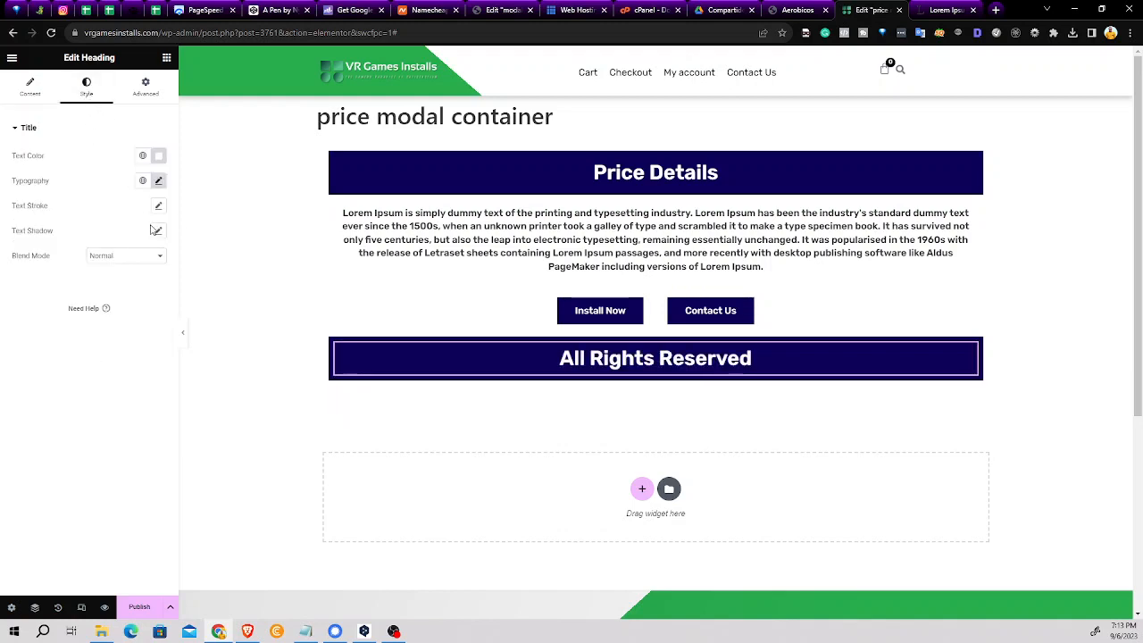
left_click(158, 180)
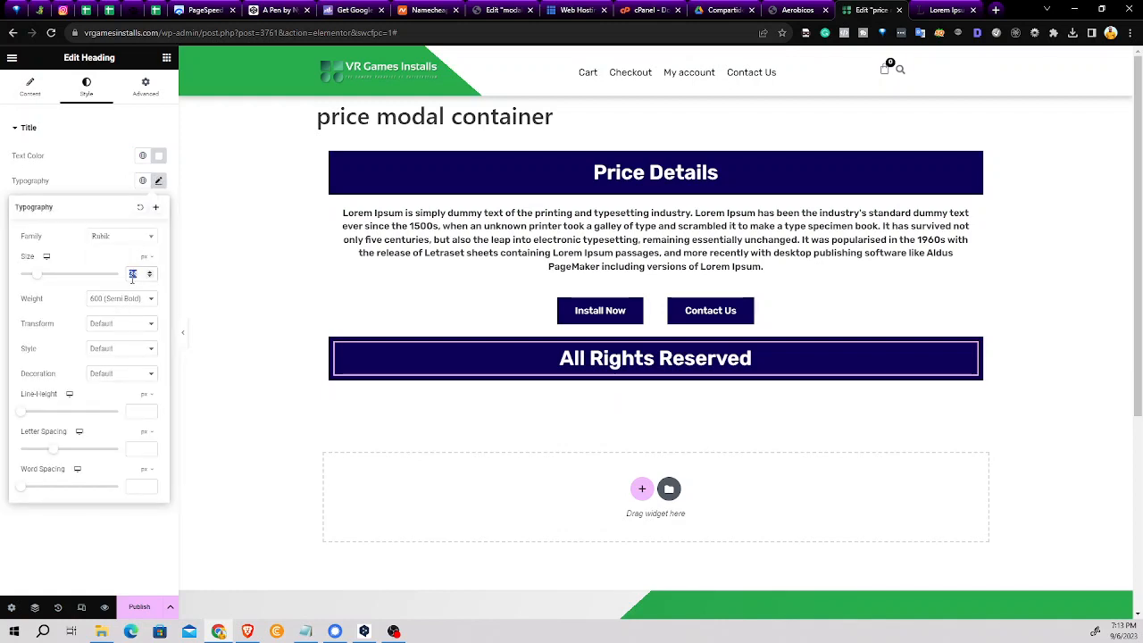
type("16")
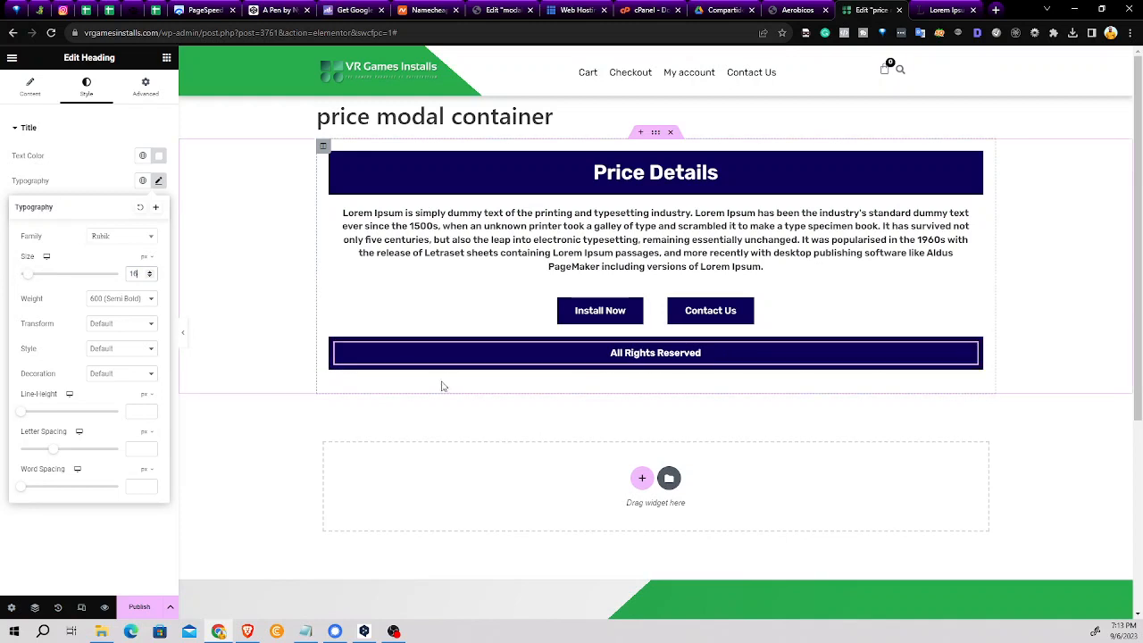
left_click(119, 303)
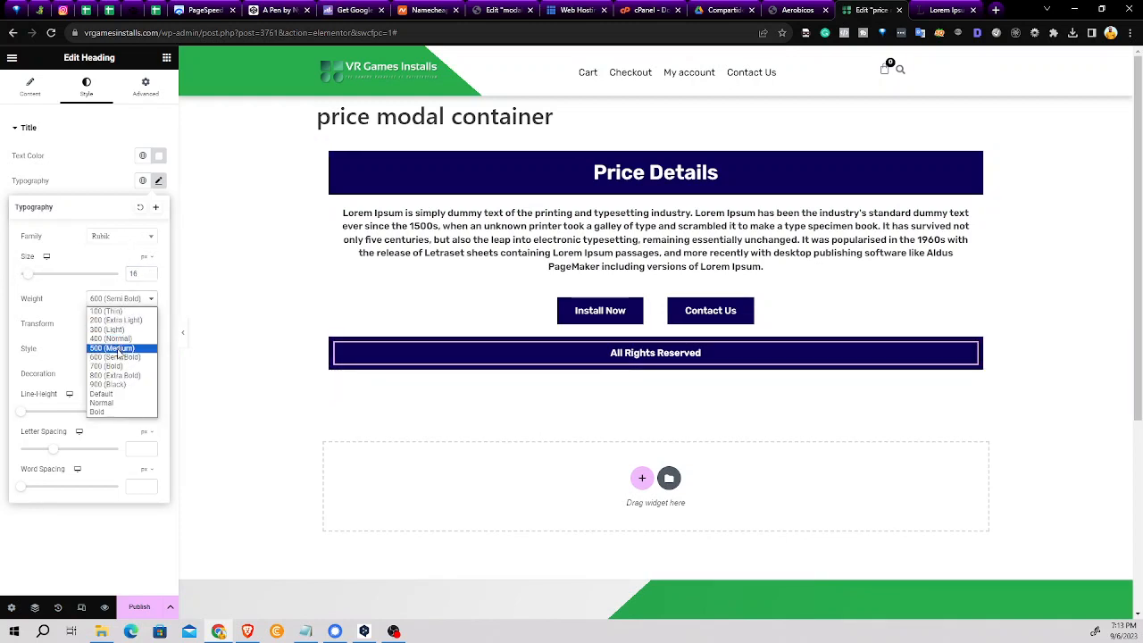
left_click(119, 348)
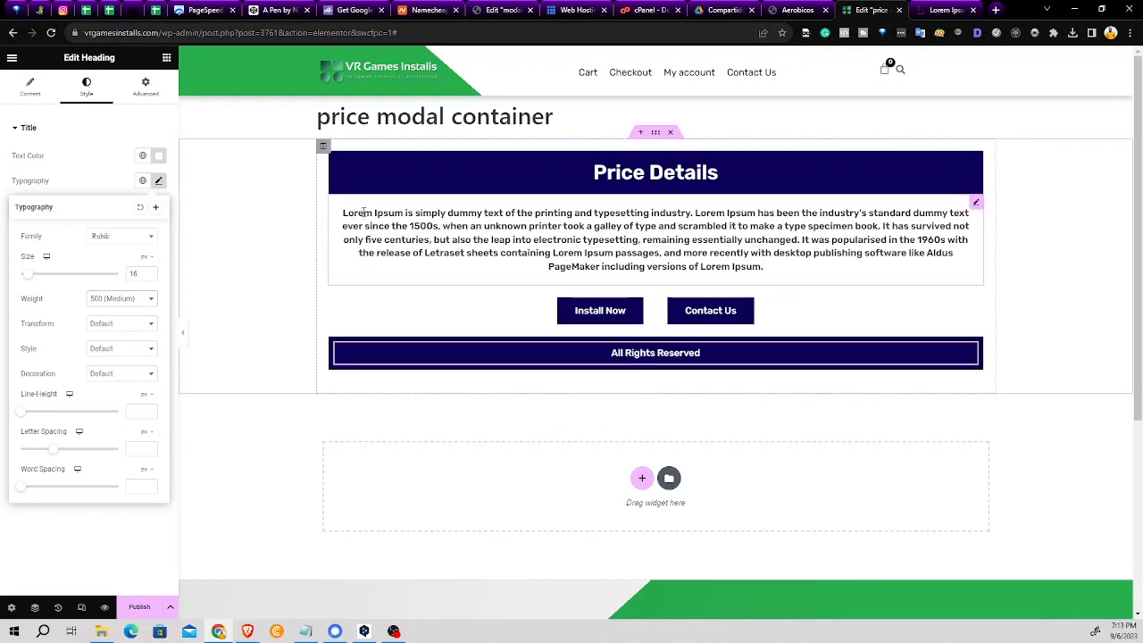
Add a box shadow to the column around the whole price layout, with horizontal and vertical offsets of 2
left_click(323, 147)
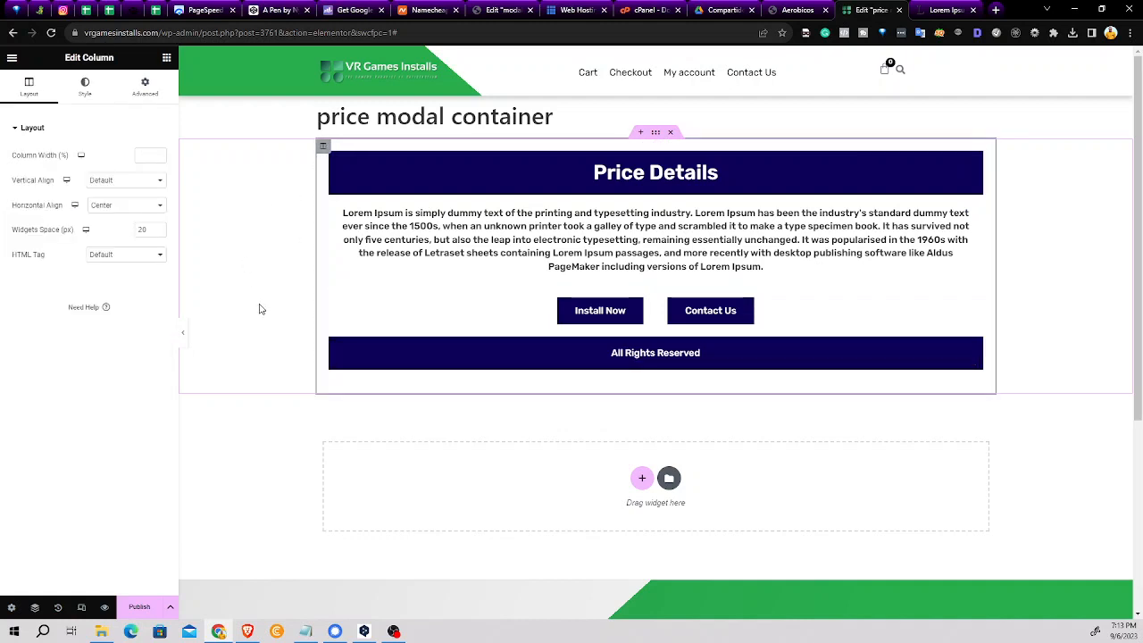
left_click(79, 85)
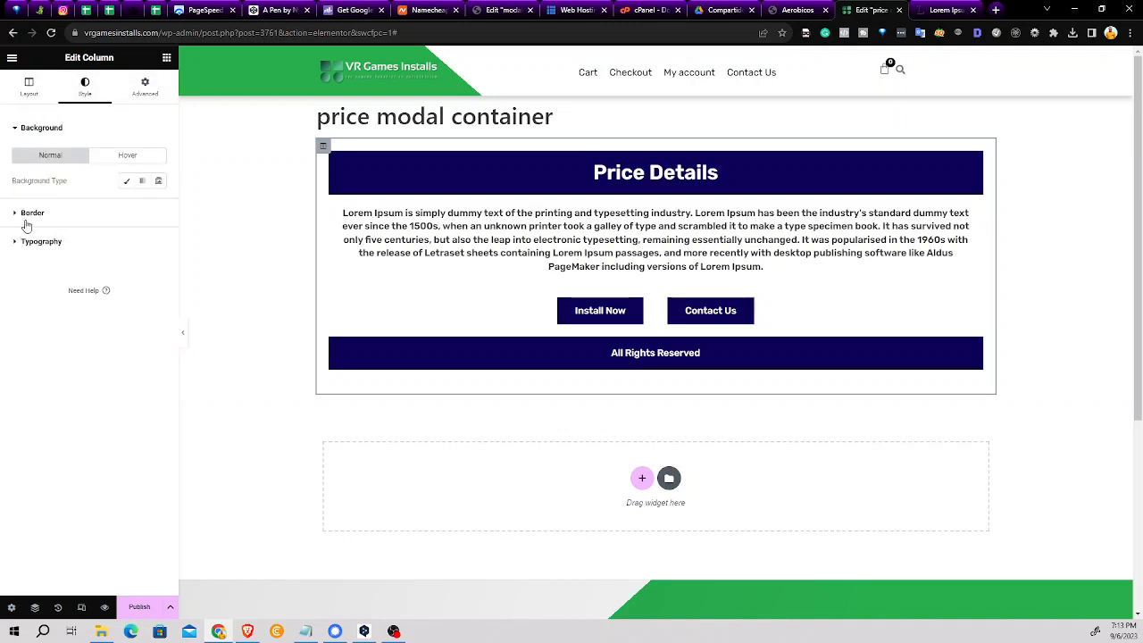
left_click(16, 216)
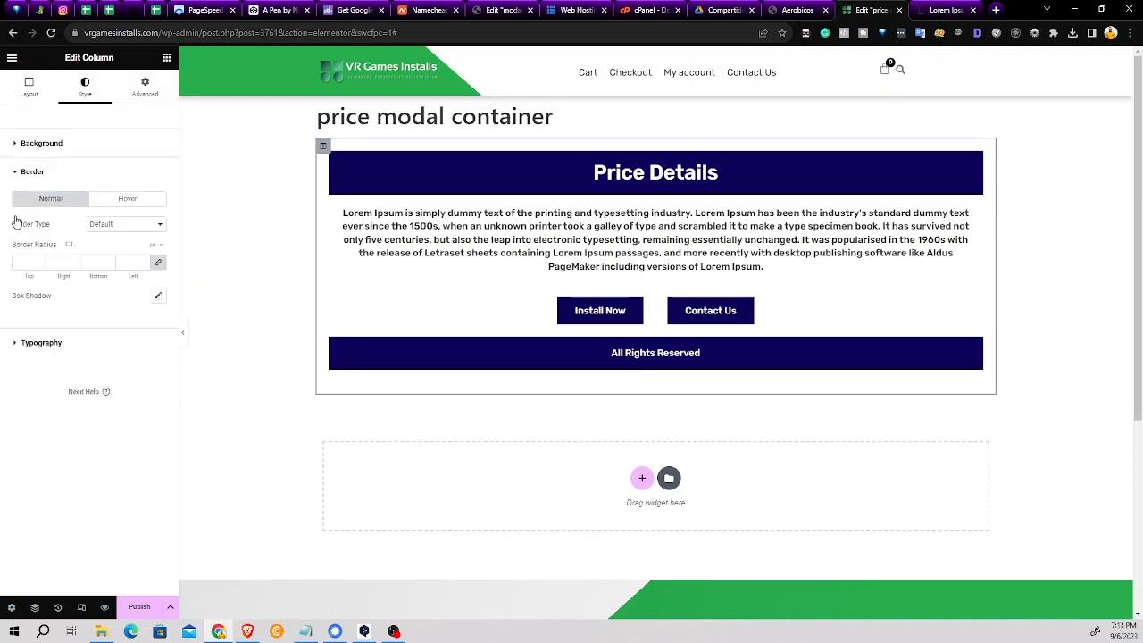
left_click(159, 298)
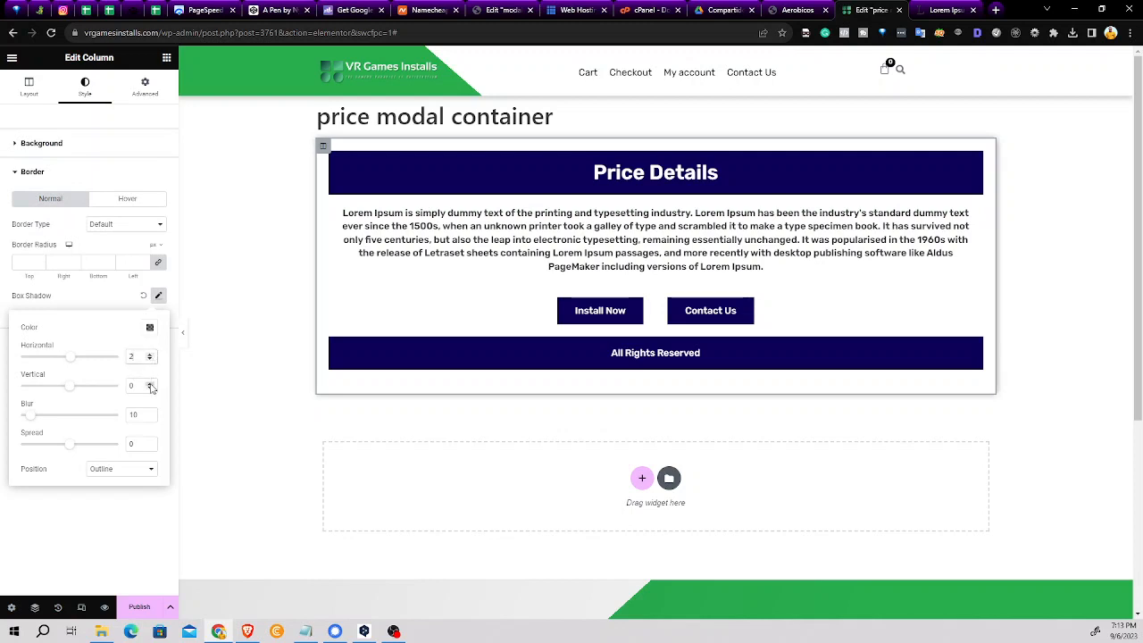
left_click(150, 385)
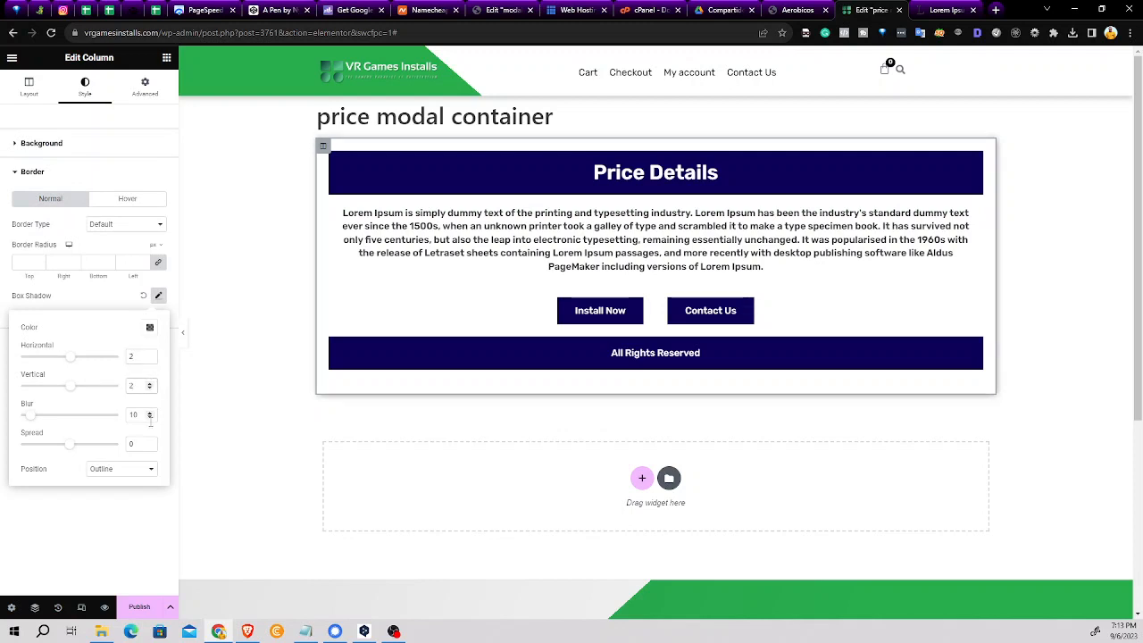
Publish the price modal container section, dismiss the cart popup and exit the editor to the WordPress dashboard
left_click(141, 607)
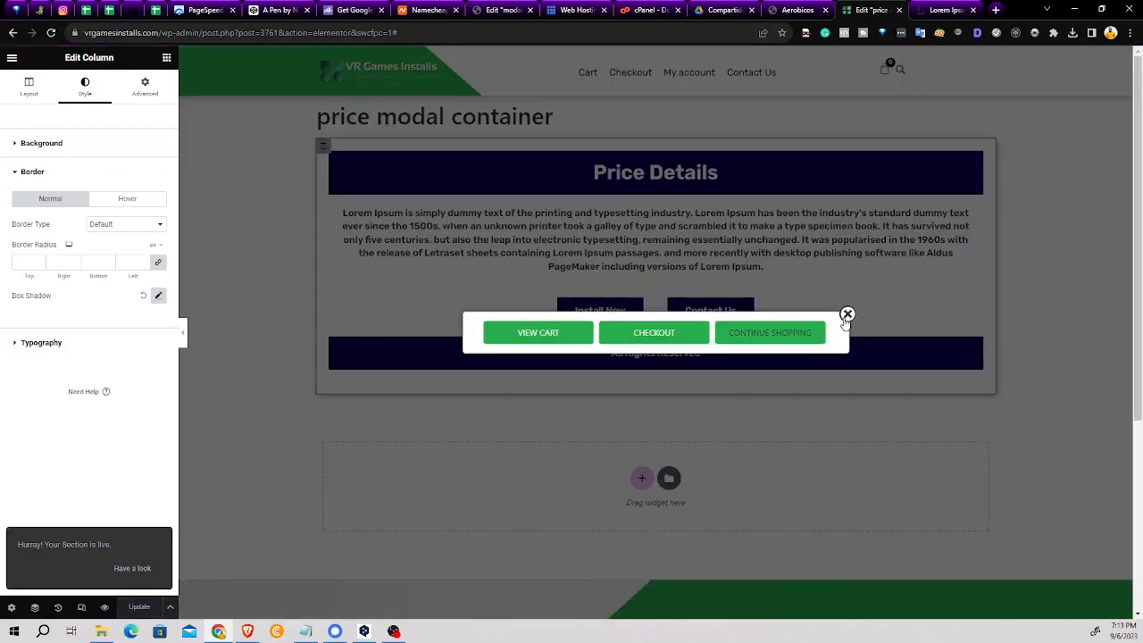
left_click(847, 315)
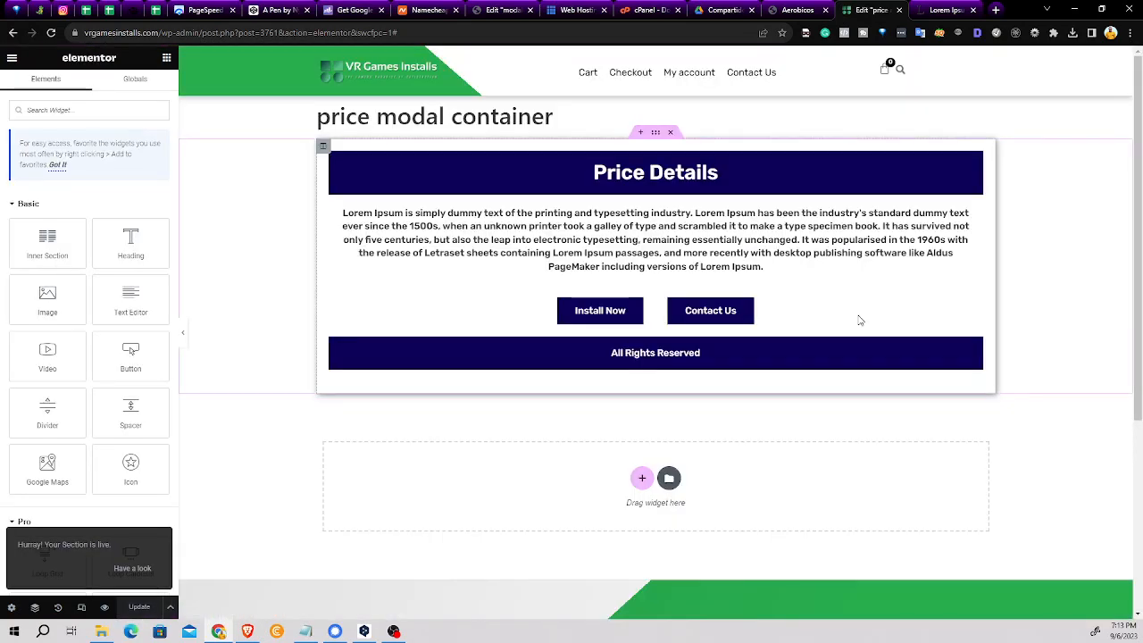
left_click(12, 59)
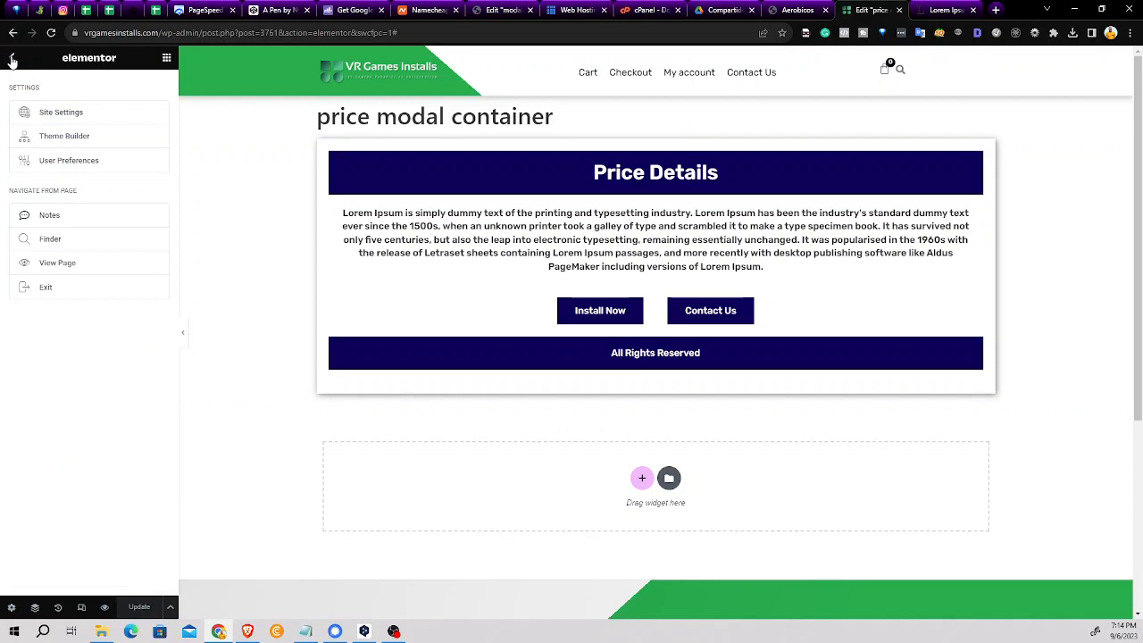
left_click(47, 289)
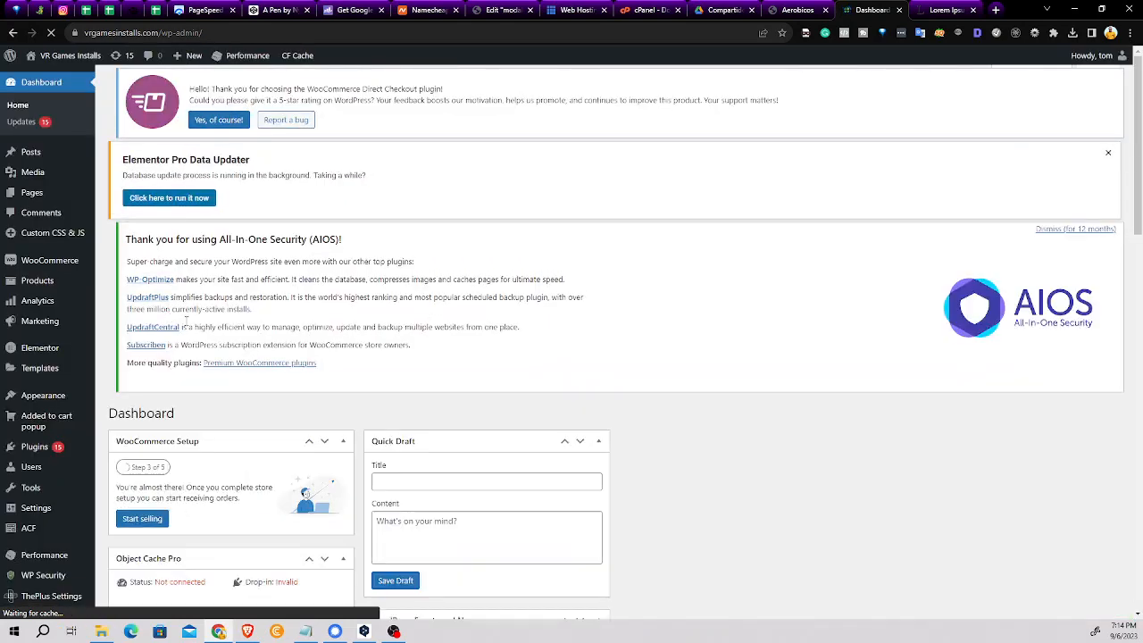
Open the list of Elementor popup templates from the WordPress dashboard
scroll(226, 332, "down", 2)
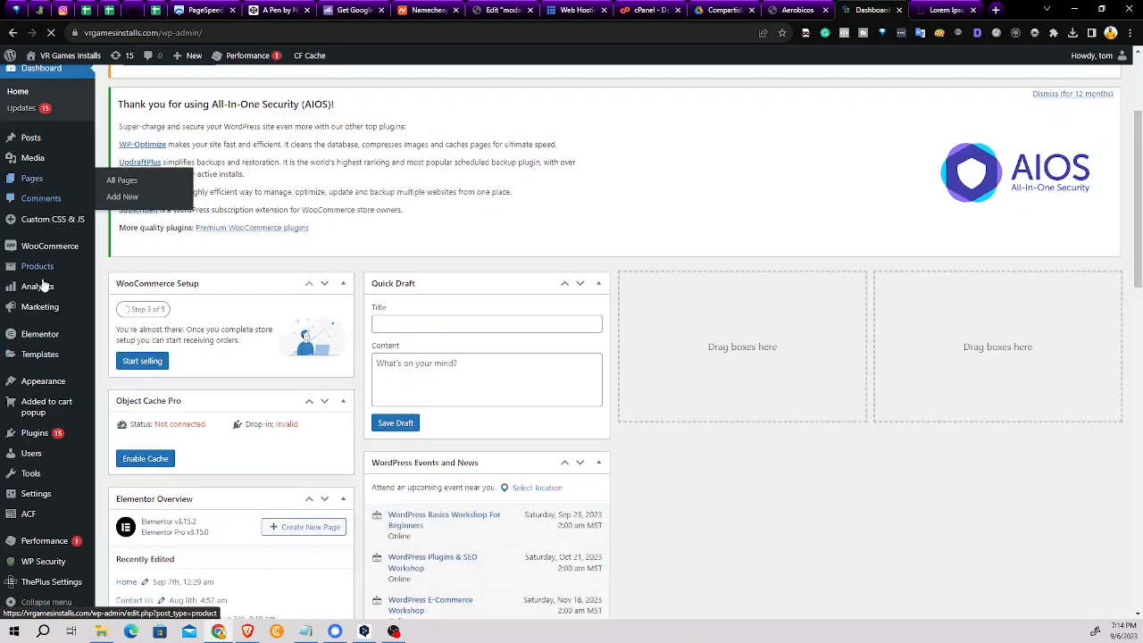
mouse_move(43, 354)
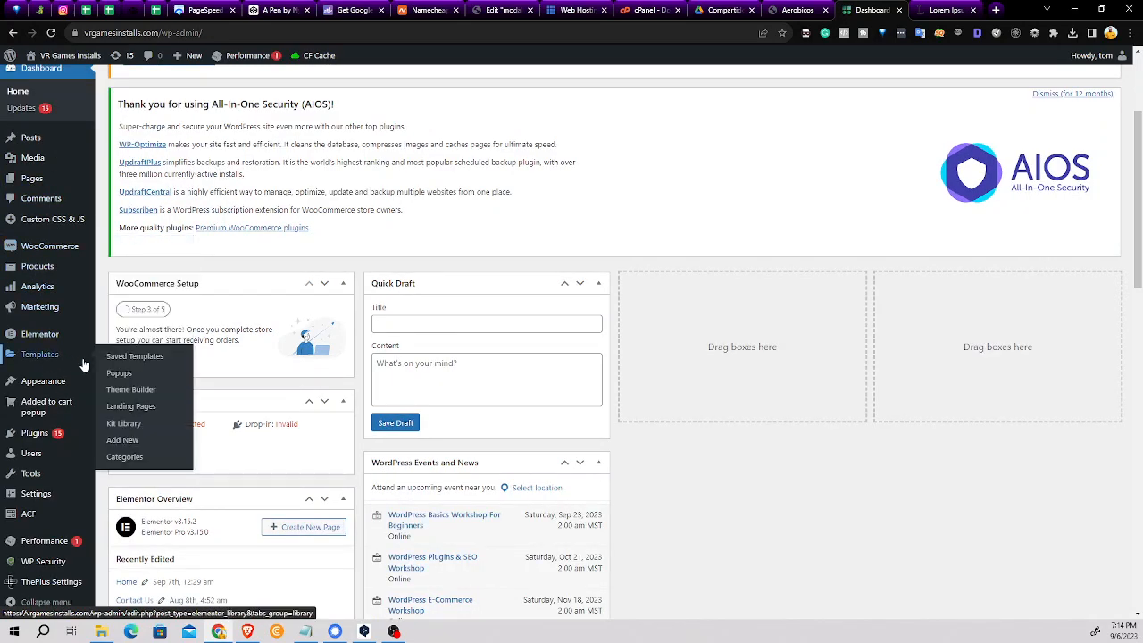
left_click(126, 383)
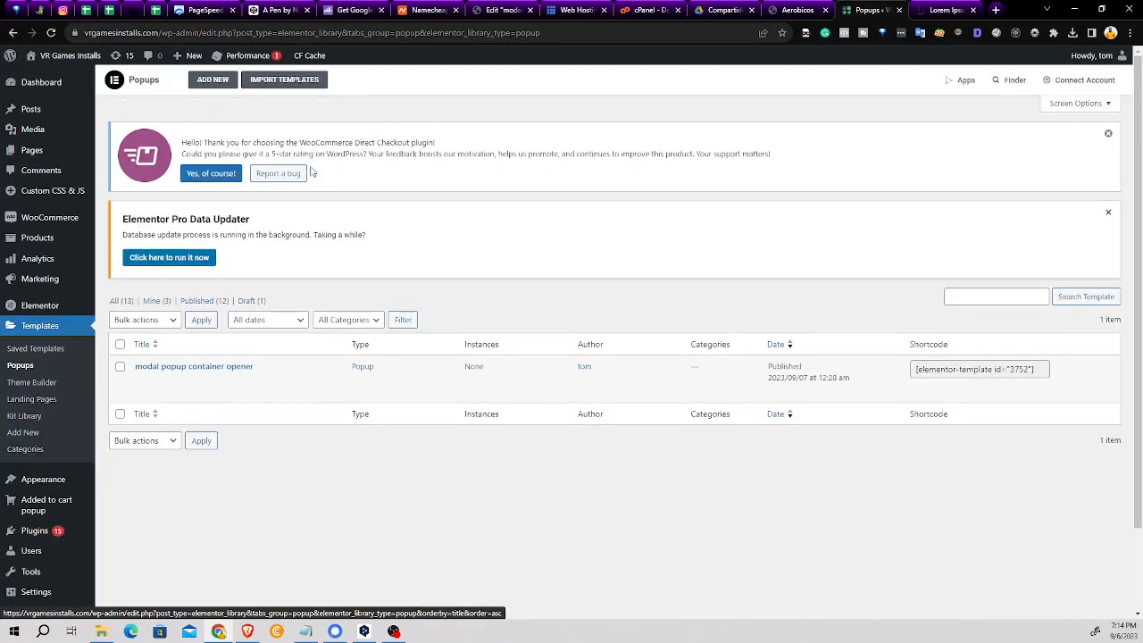
Create a Popup template named "price modal opener" and insert the saved "price modal container" section into it
left_click(213, 80)
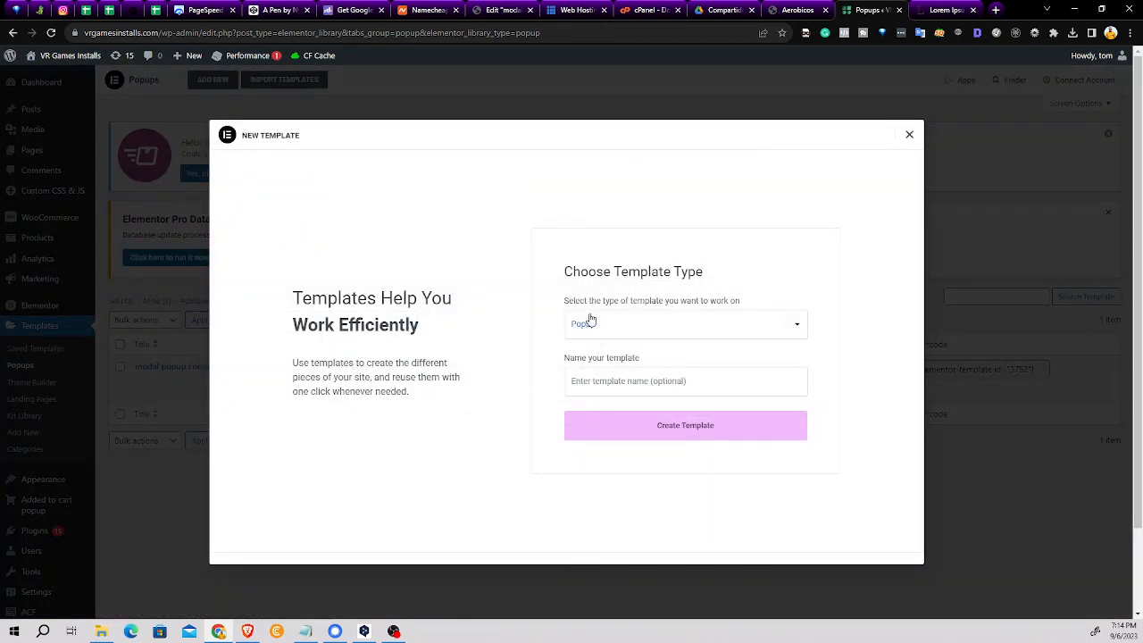
left_click(635, 381)
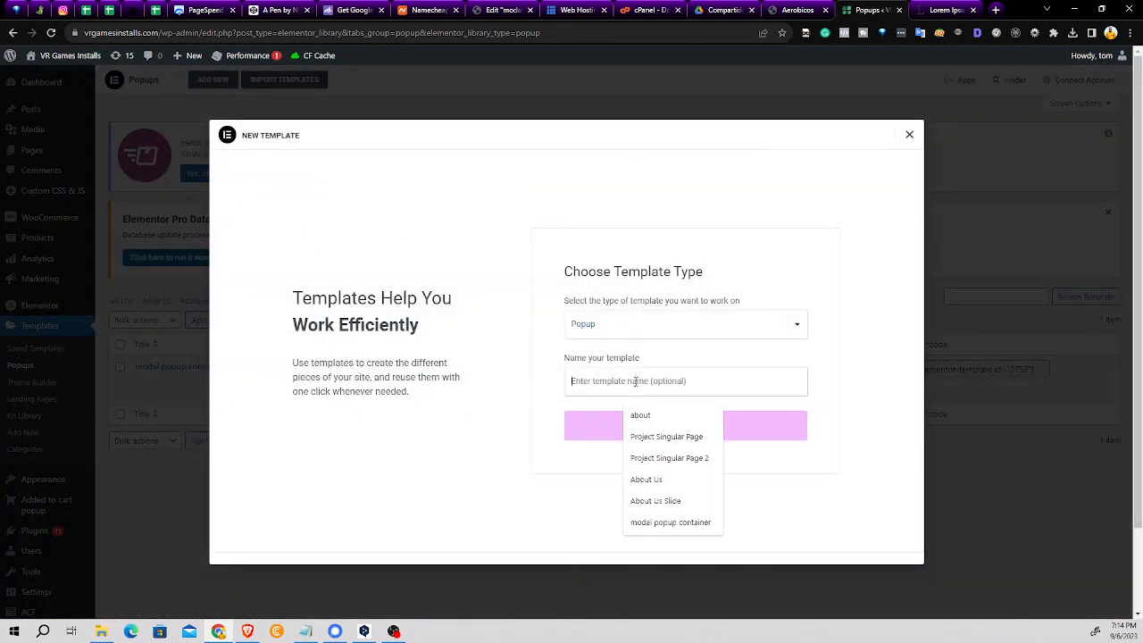
type("pr")
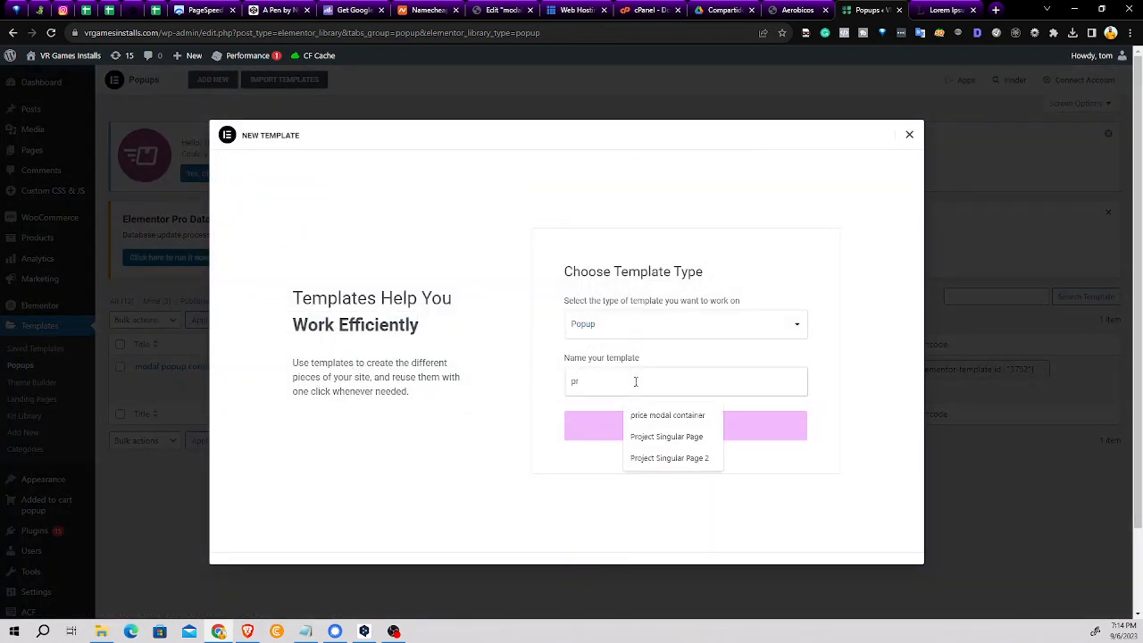
type("ice m")
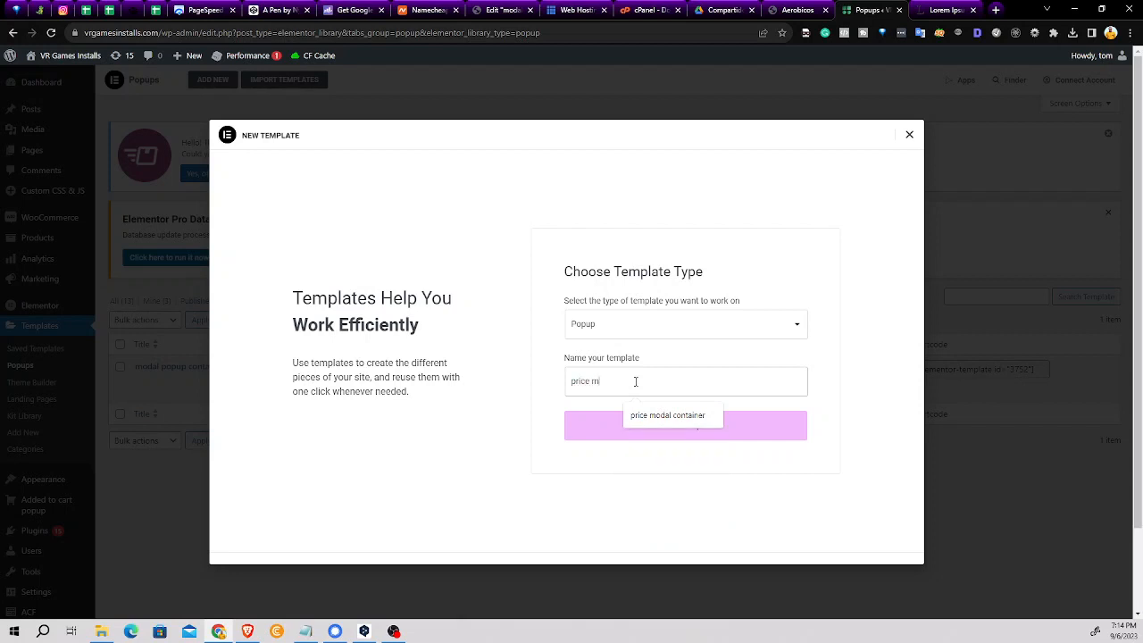
type("odal opener")
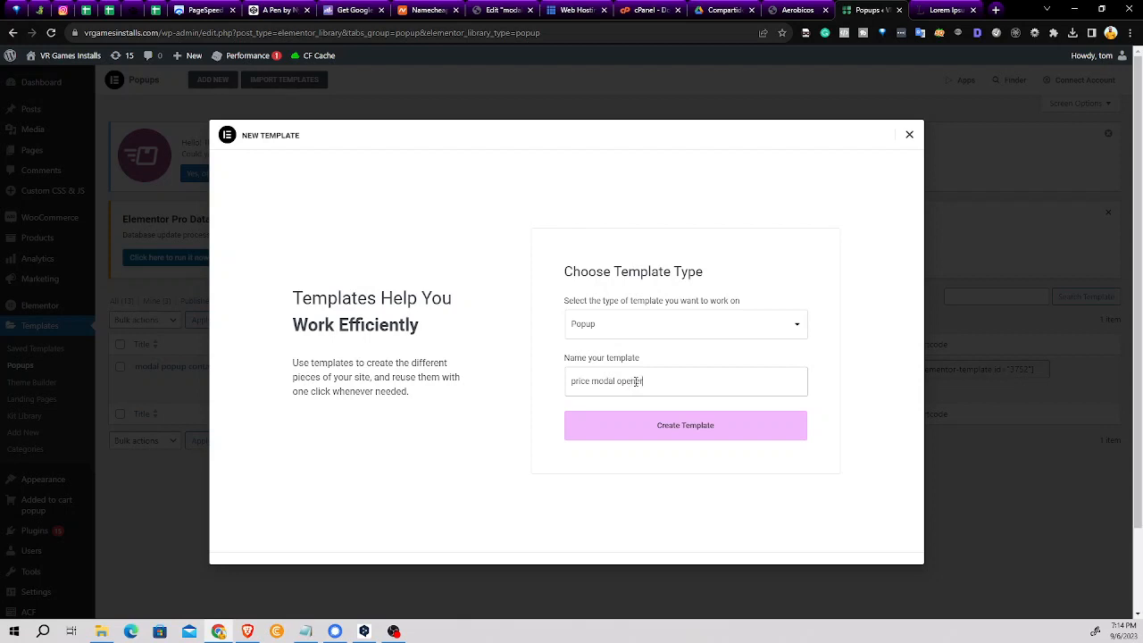
left_click(694, 428)
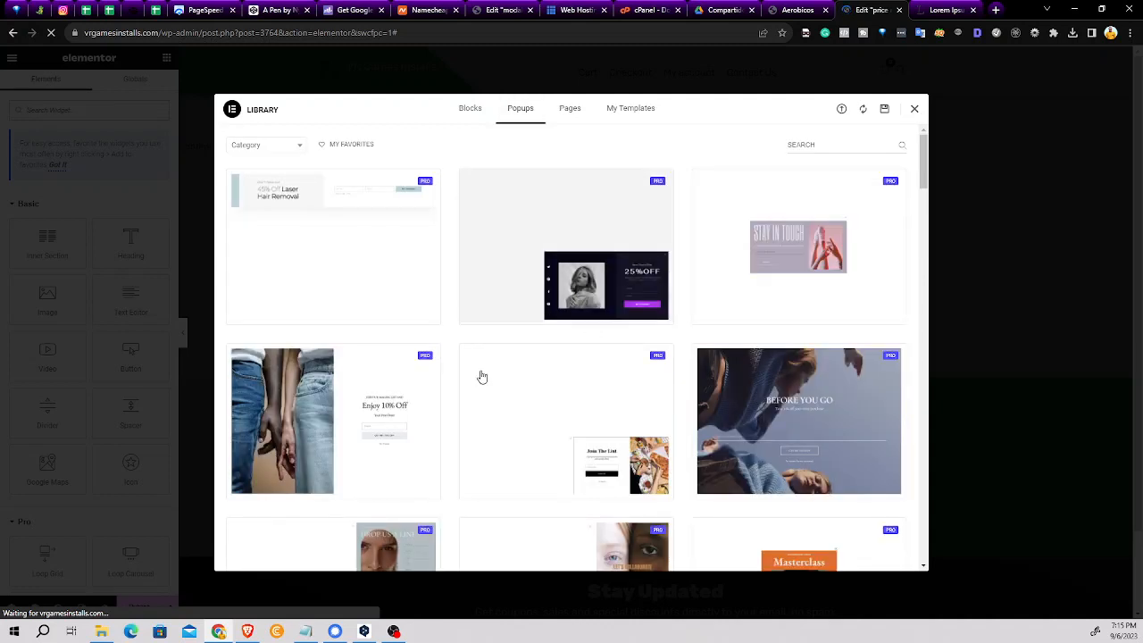
left_click(632, 111)
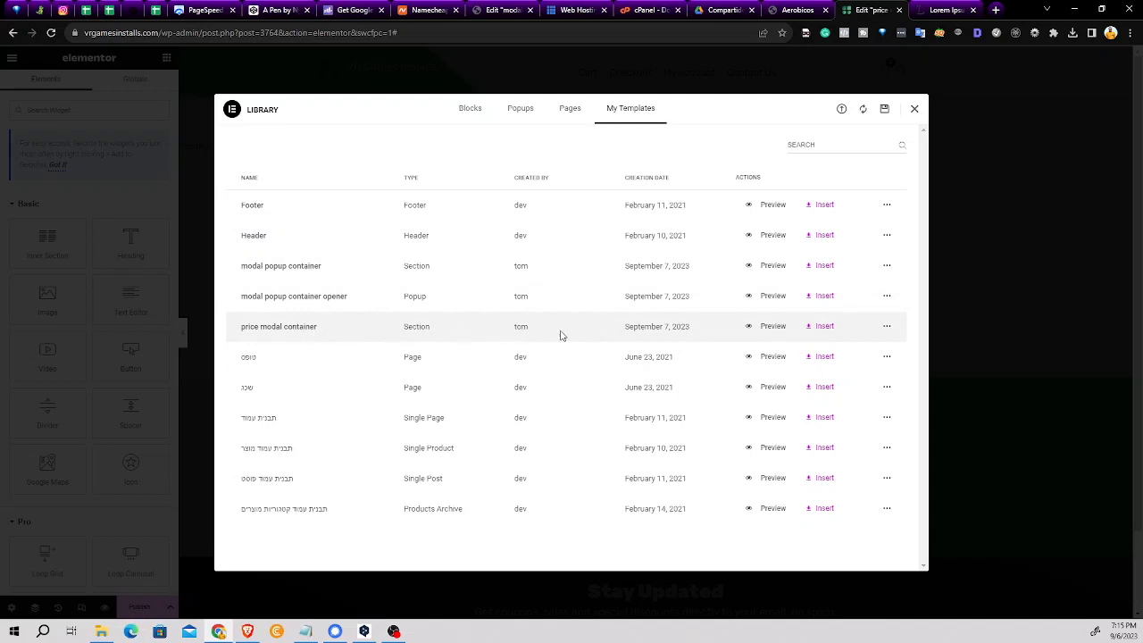
left_click(823, 326)
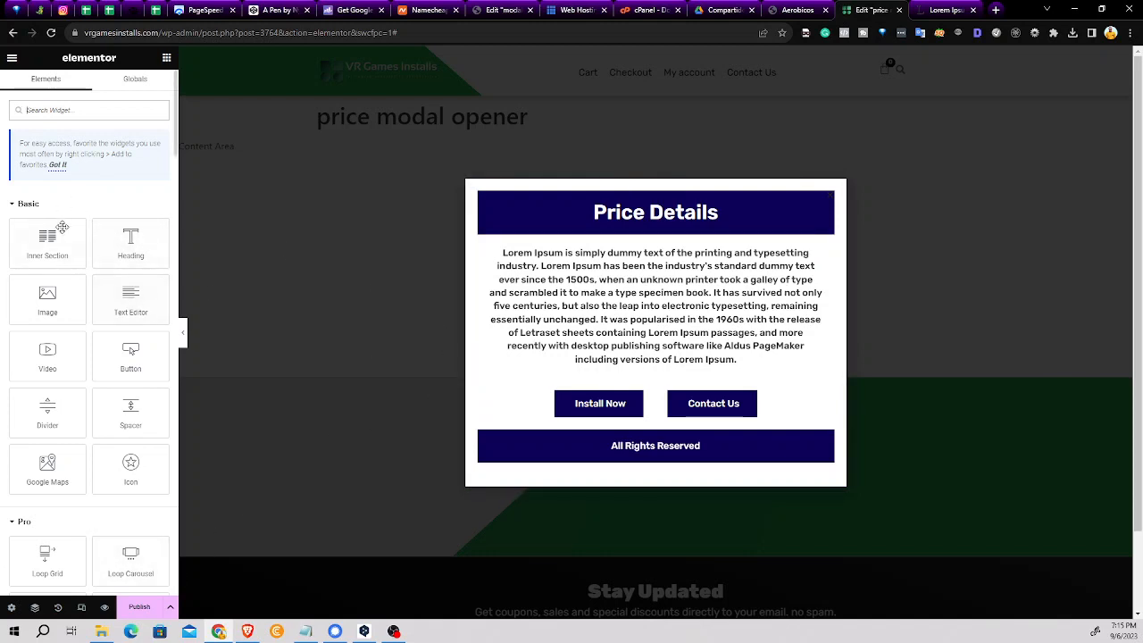
Switch the popup's width to a custom unit in its settings and set it to 100%
left_click(10, 609)
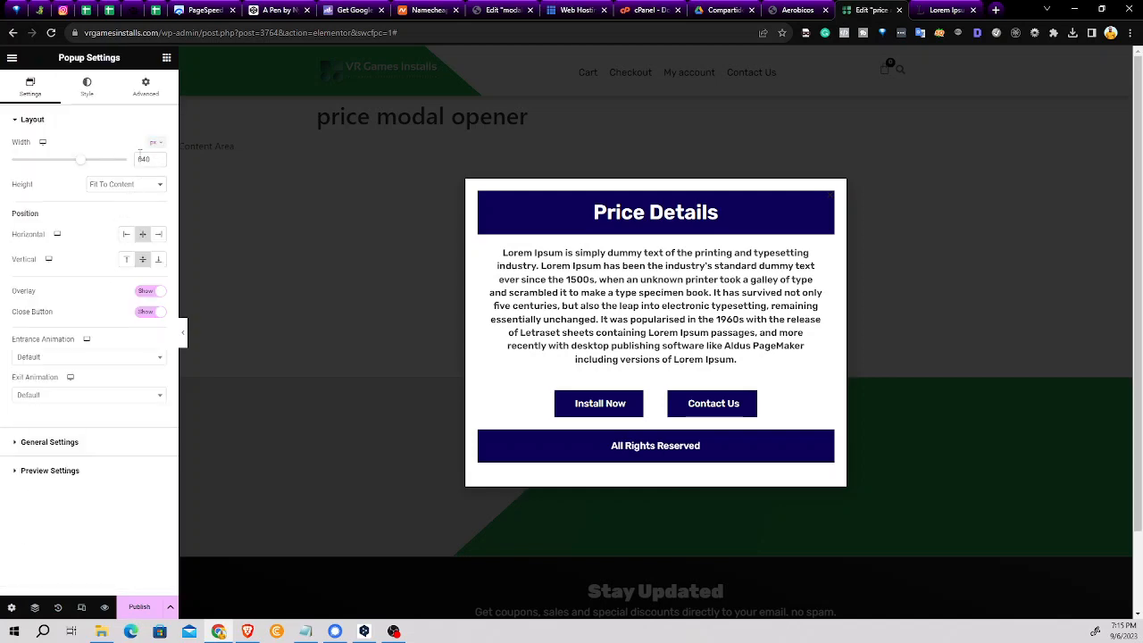
left_click_drag(81, 160, 105, 167)
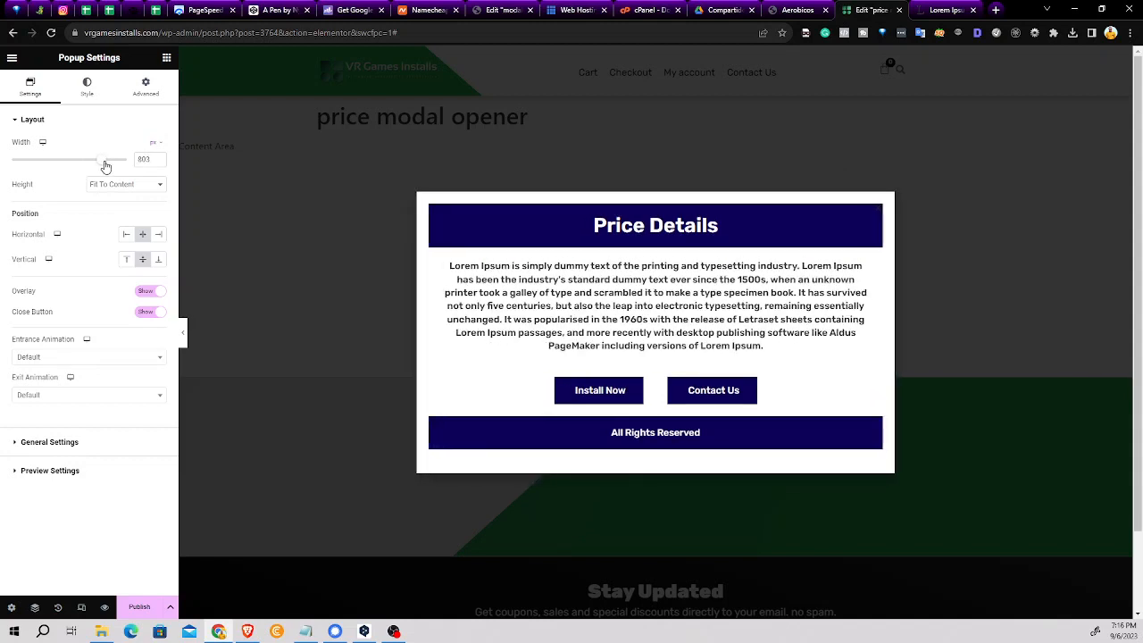
left_click(153, 144)
left_click(153, 216)
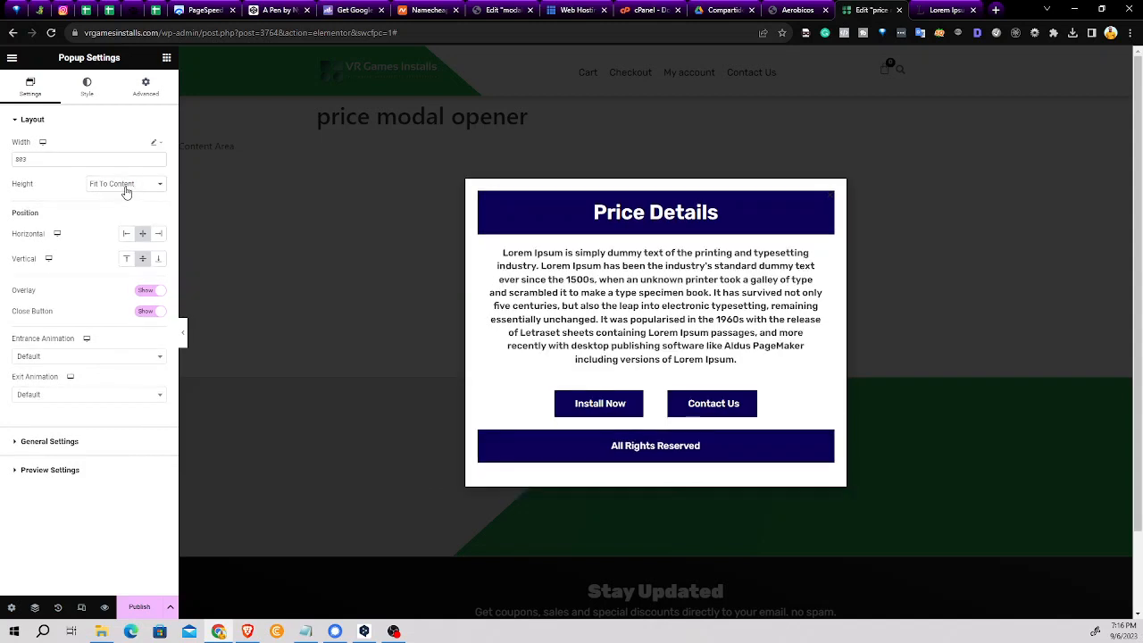
left_click(58, 161)
type("ca")
type("%")
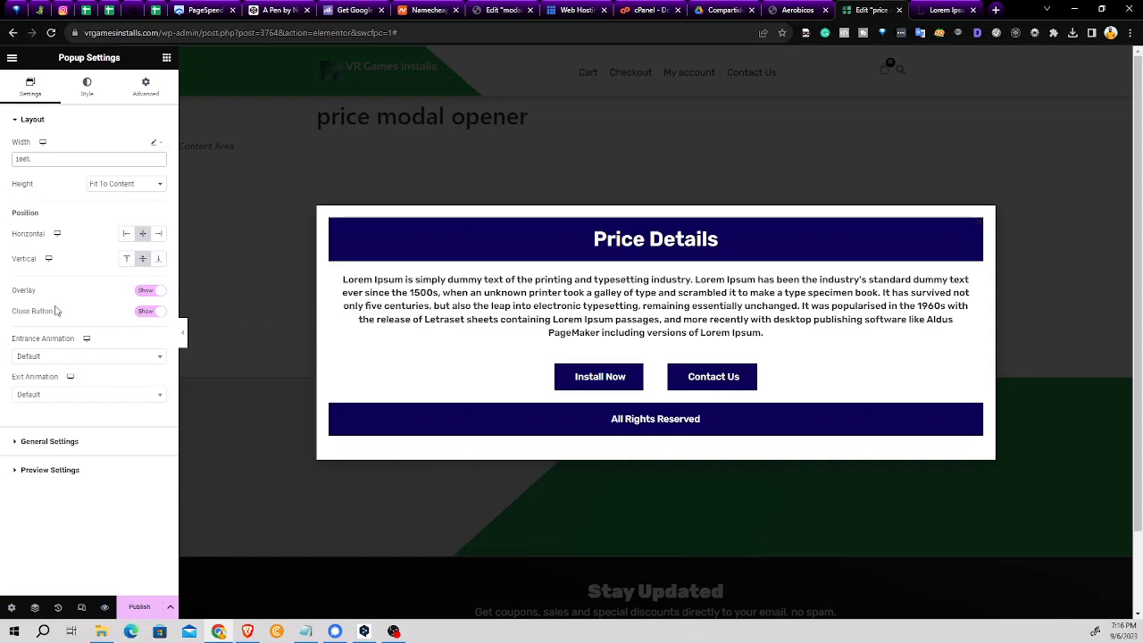
Set the popup's entrance animation to Slide In Down
left_click(65, 359)
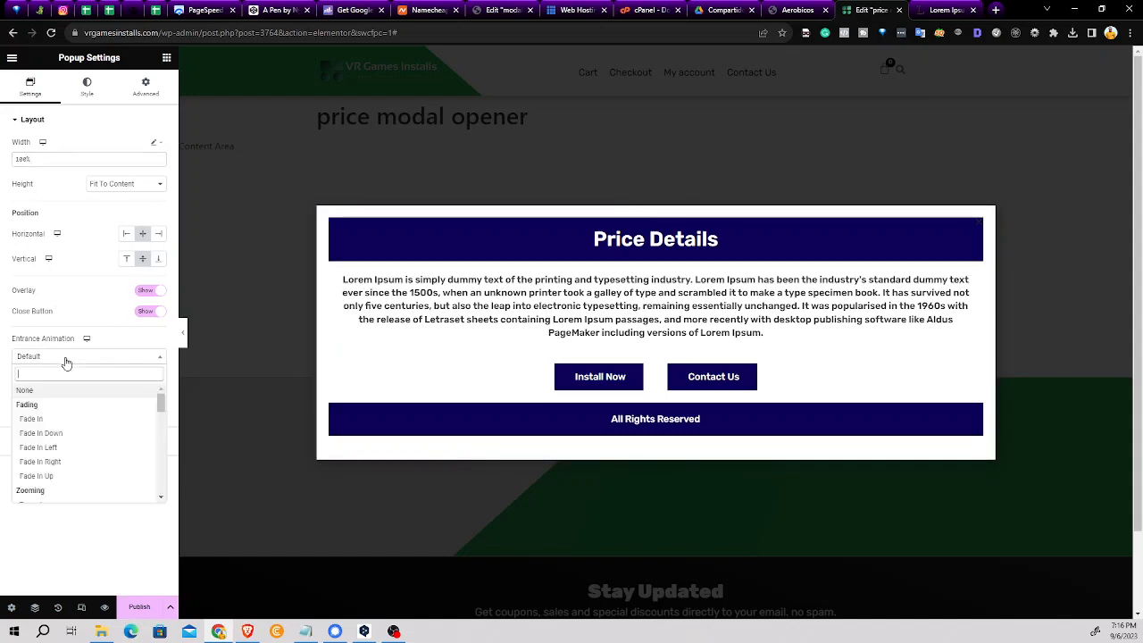
scroll(74, 441, "down", 2)
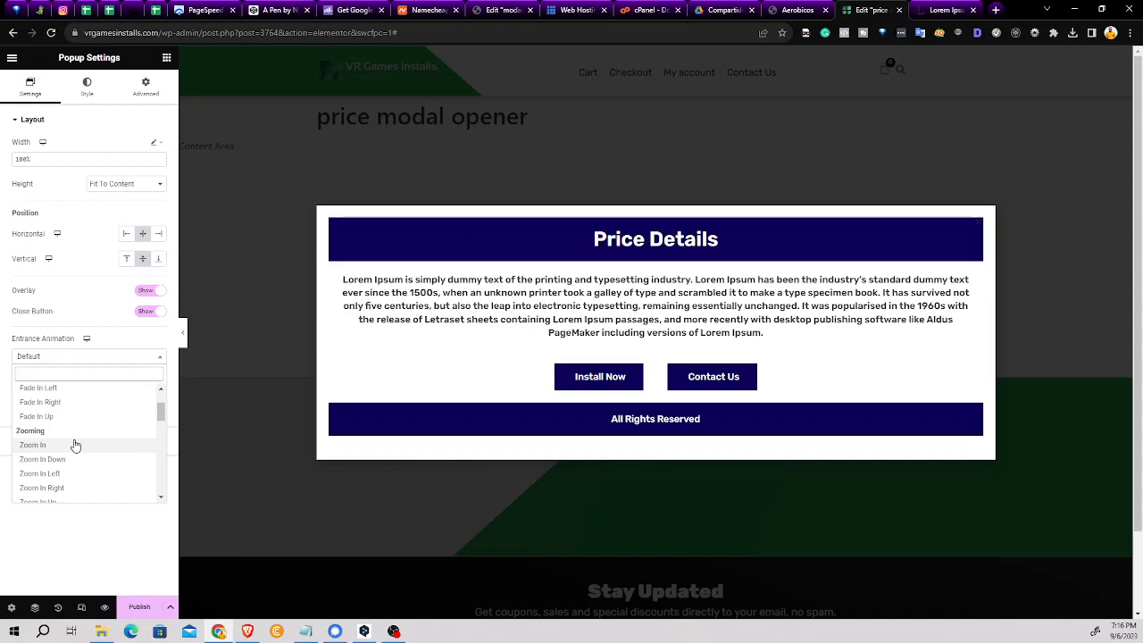
scroll(75, 446, "down", 3)
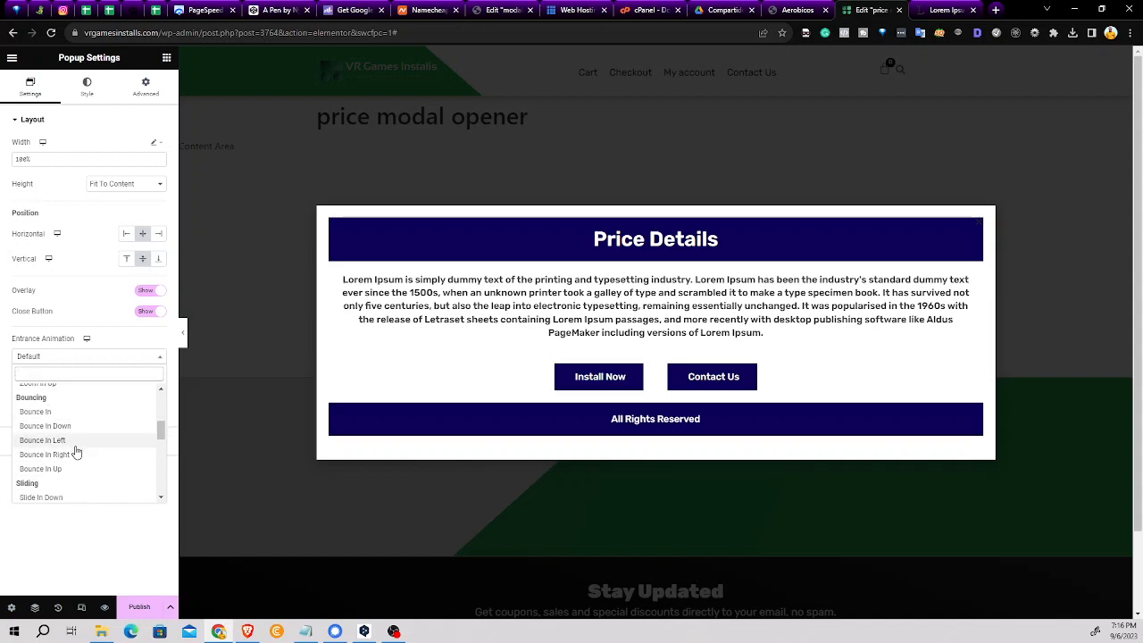
scroll(75, 450, "down", 2)
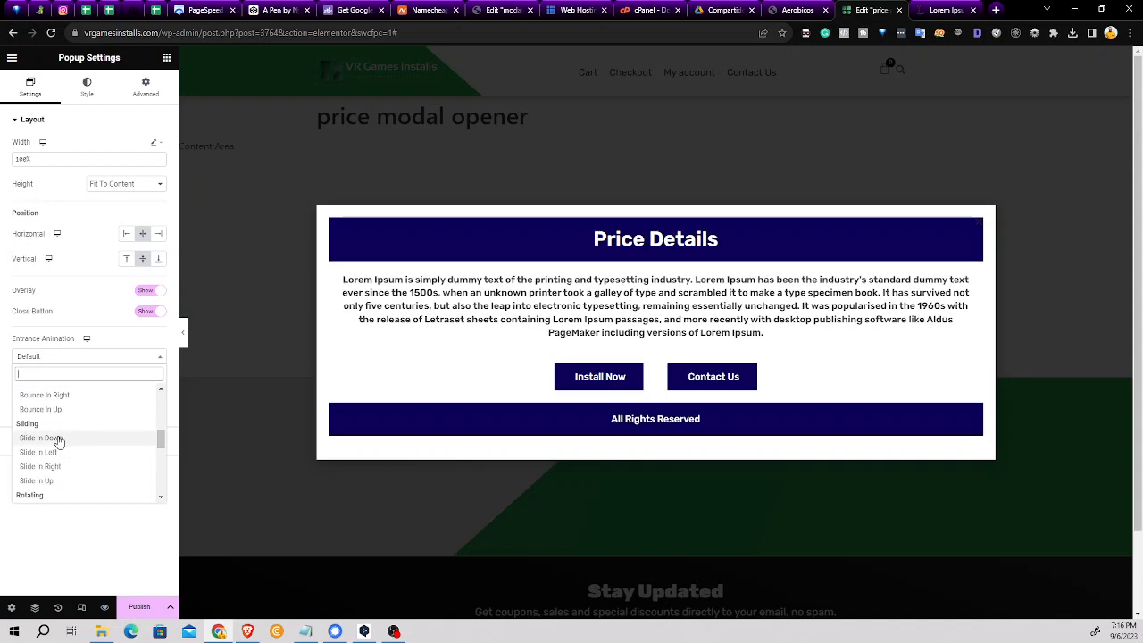
left_click(41, 437)
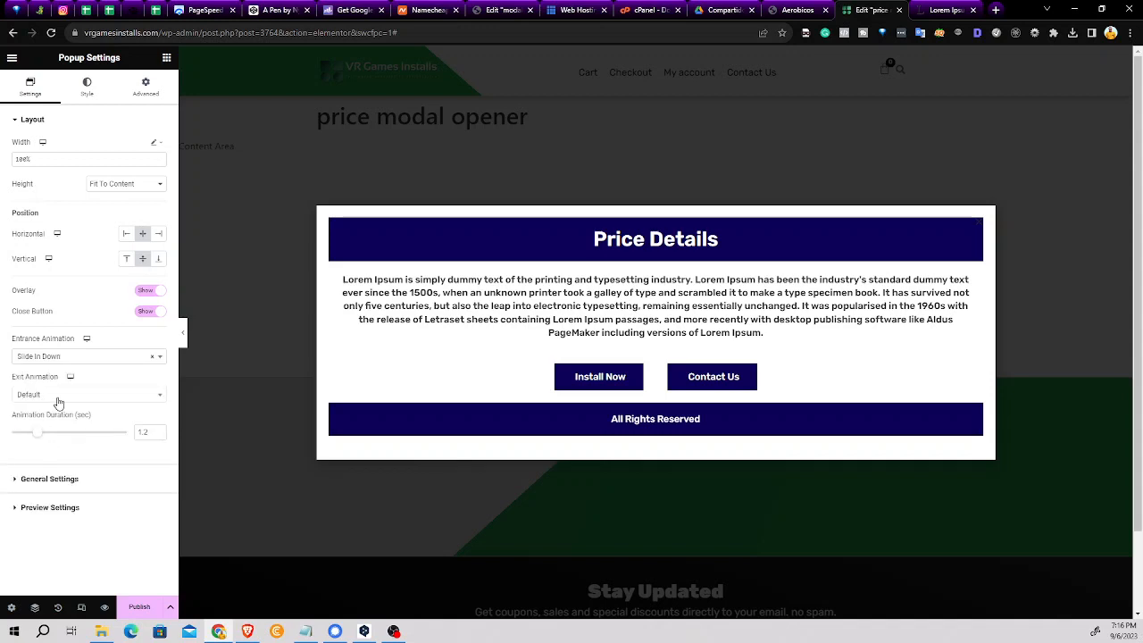
Set the popup's exit animation to Zoom Out and its animation duration to 0.3 seconds
left_click(57, 401)
scroll(71, 469, "down", 3)
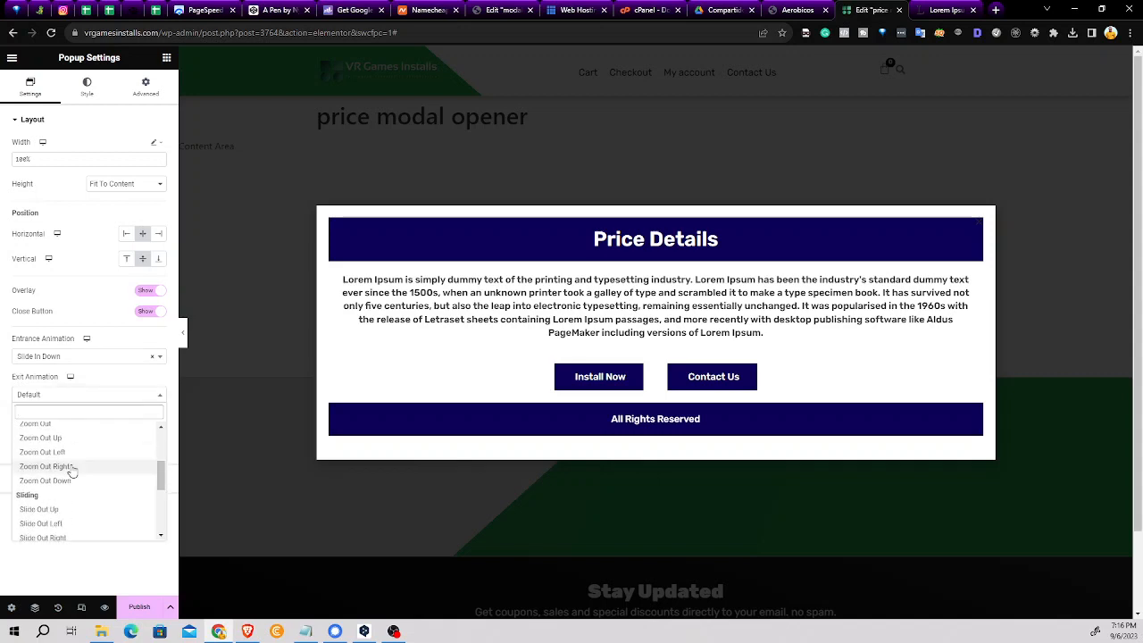
scroll(71, 468, "up", 1)
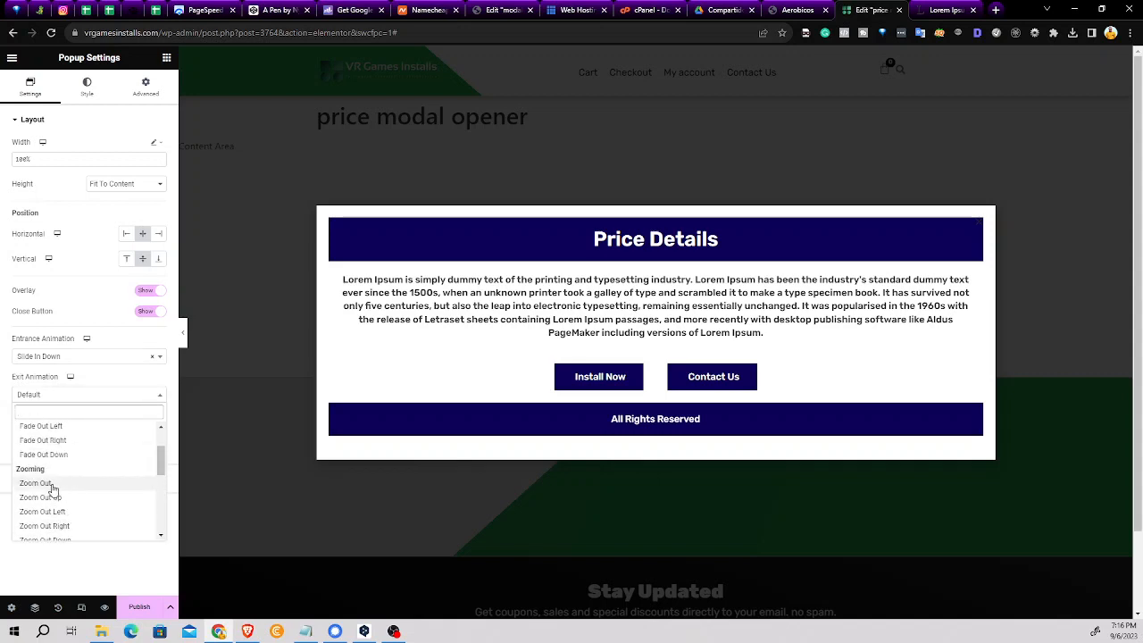
left_click(36, 483)
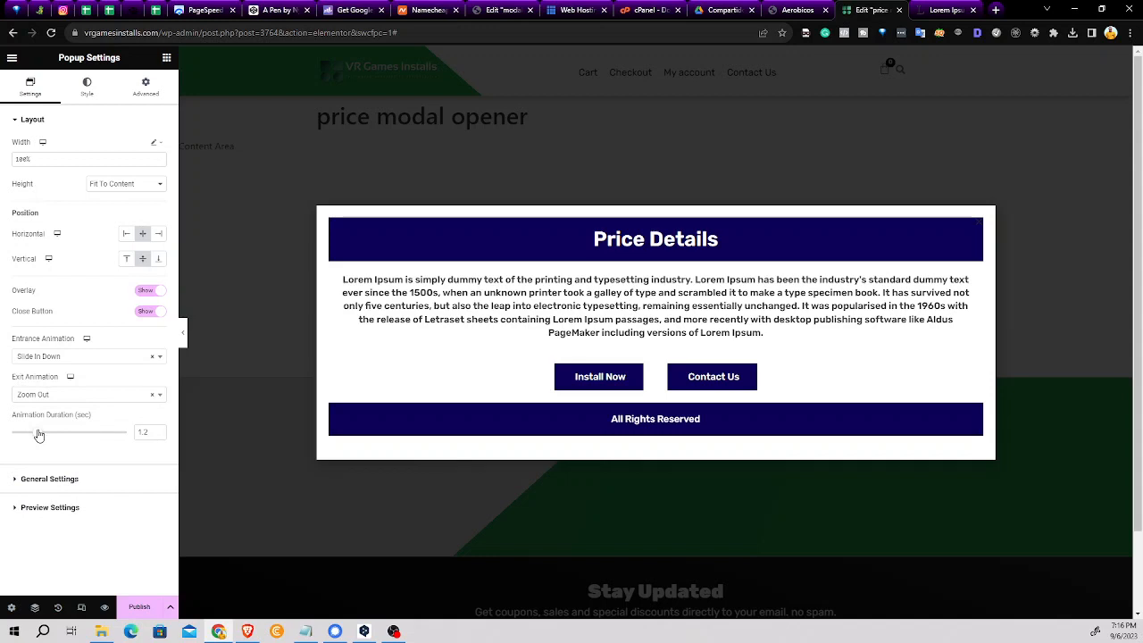
left_click_drag(35, 434, 20, 439)
Publish the "price modal opener" popup without adding any display conditions
left_click(18, 482)
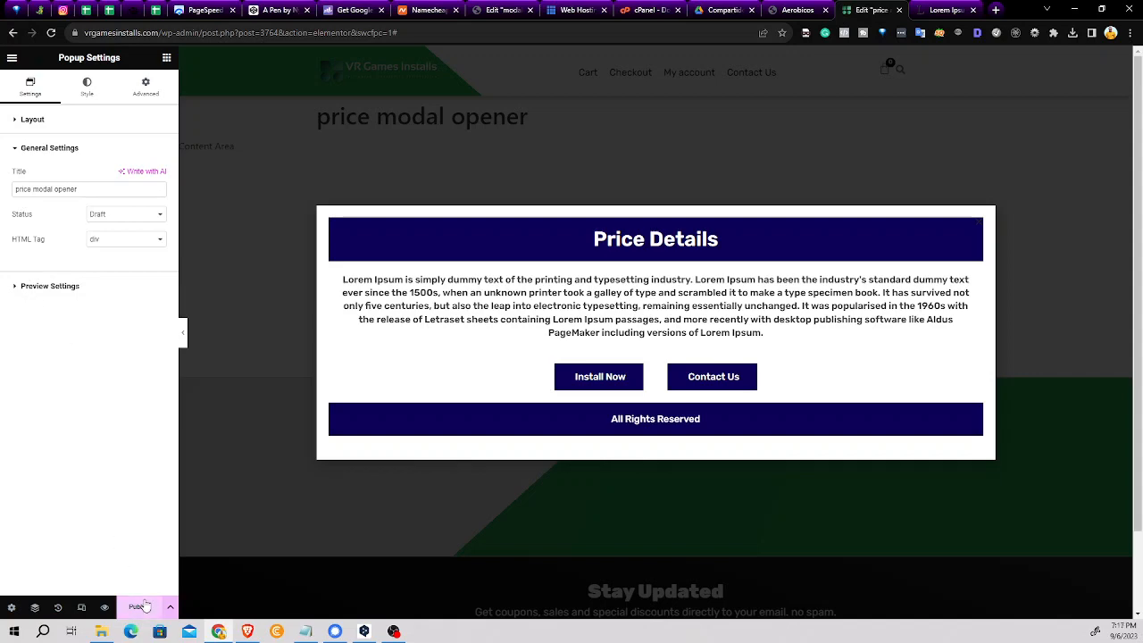
left_click(141, 606)
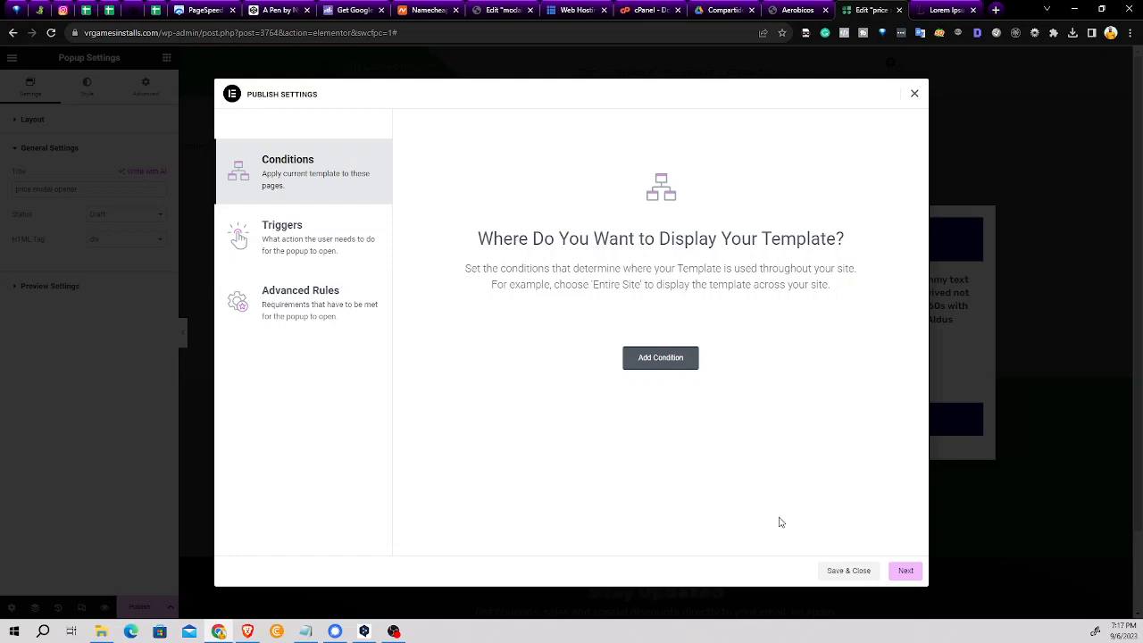
left_click(843, 572)
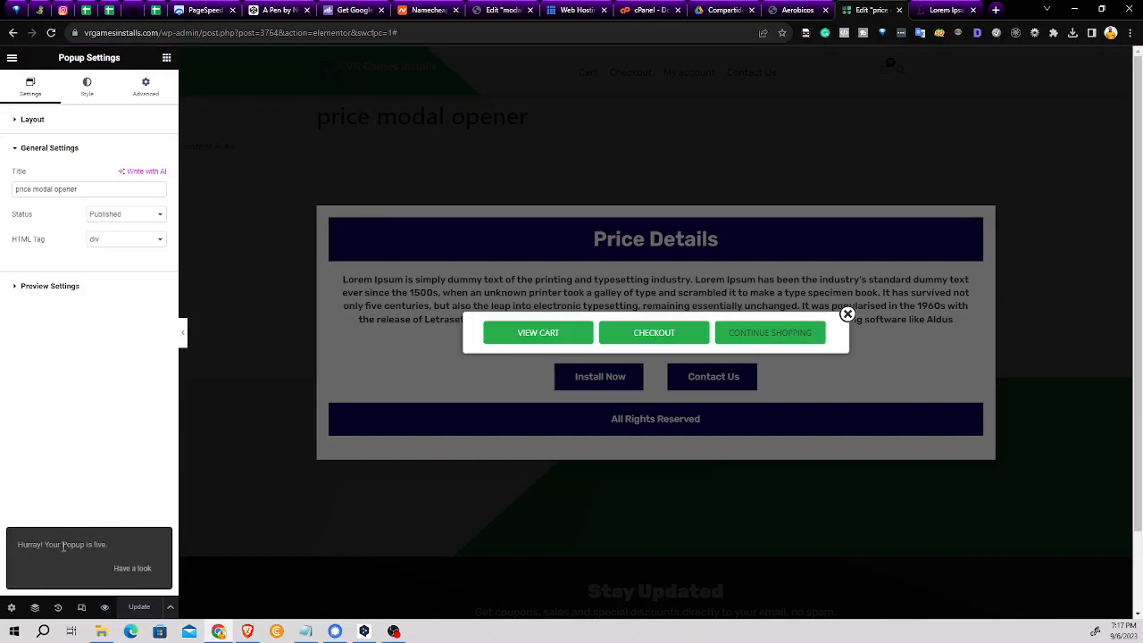
Dismiss the cart notice covering the canvas and bring up the popup's style settings
left_click(88, 89)
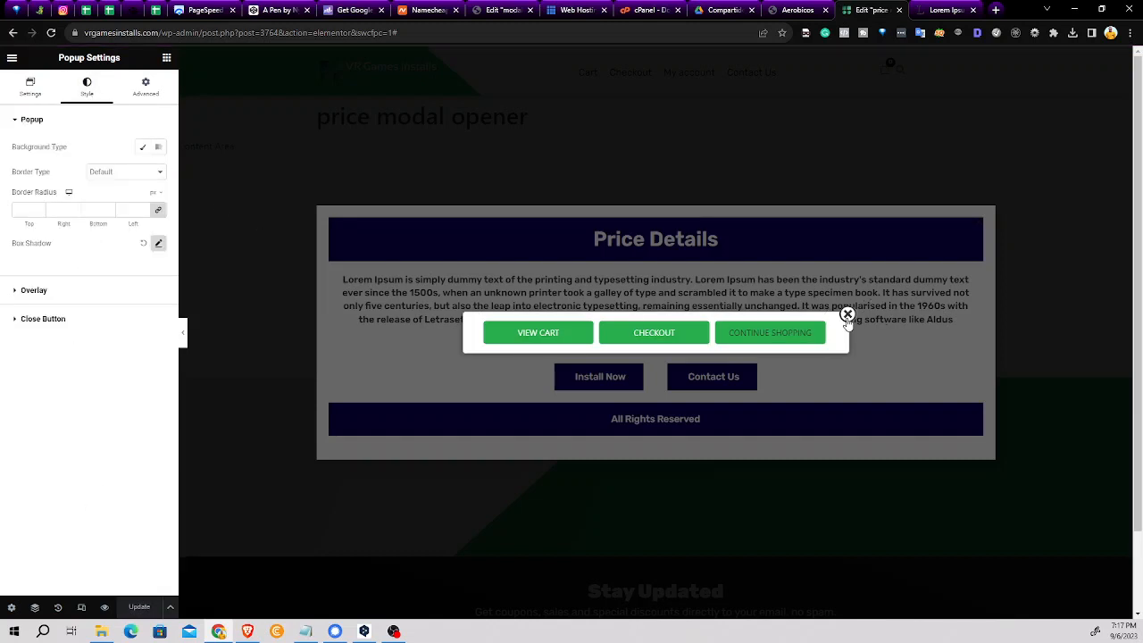
left_click(846, 315)
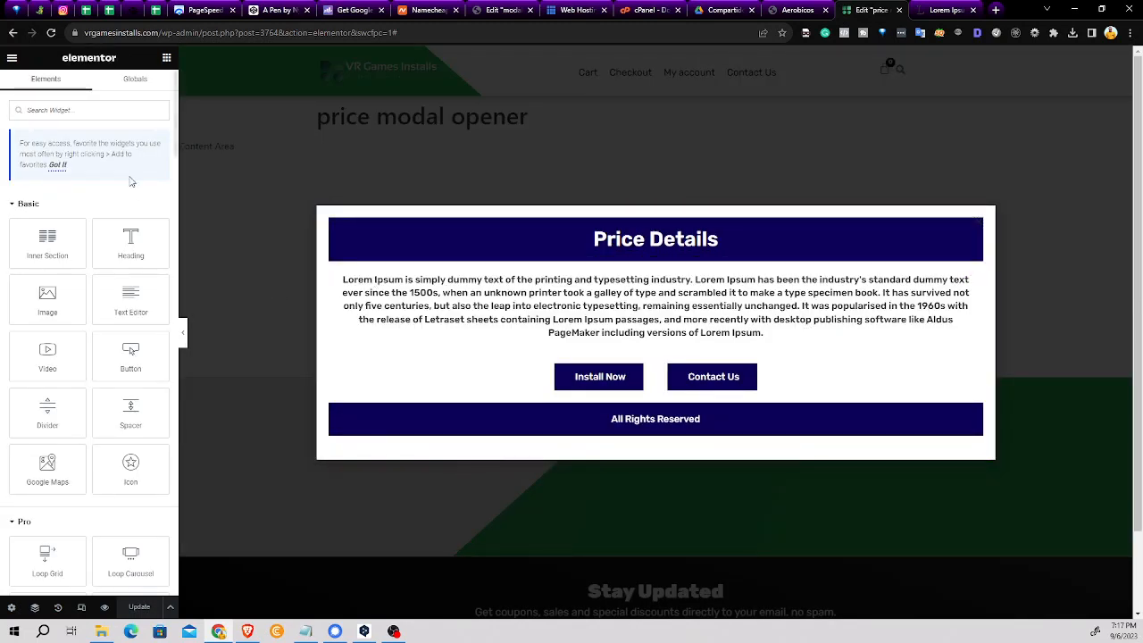
left_click(10, 607)
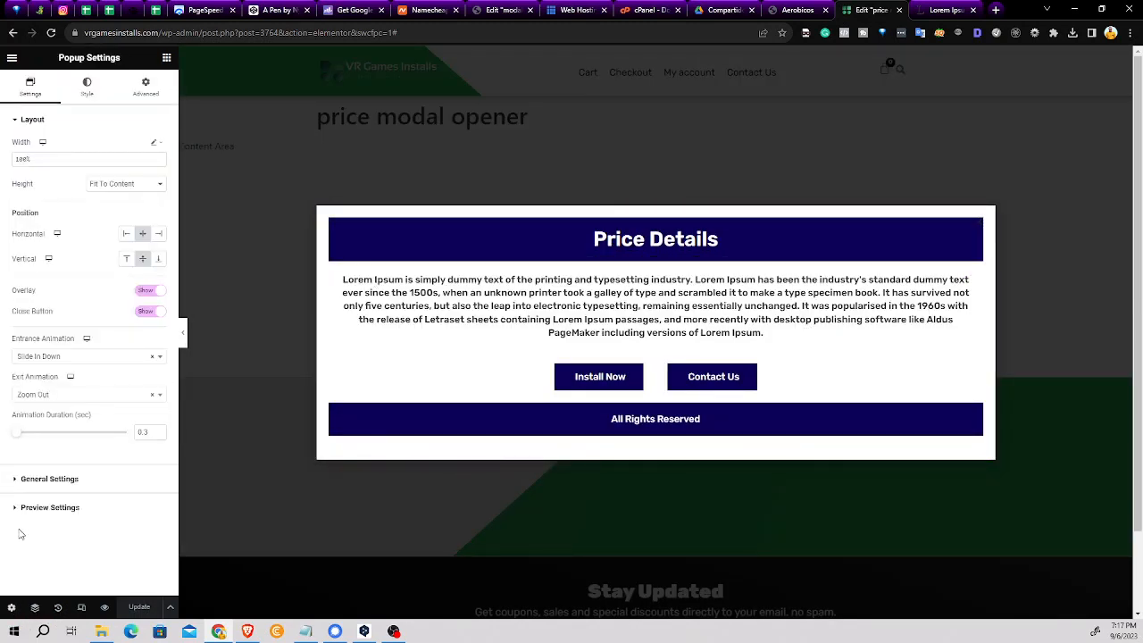
left_click(87, 87)
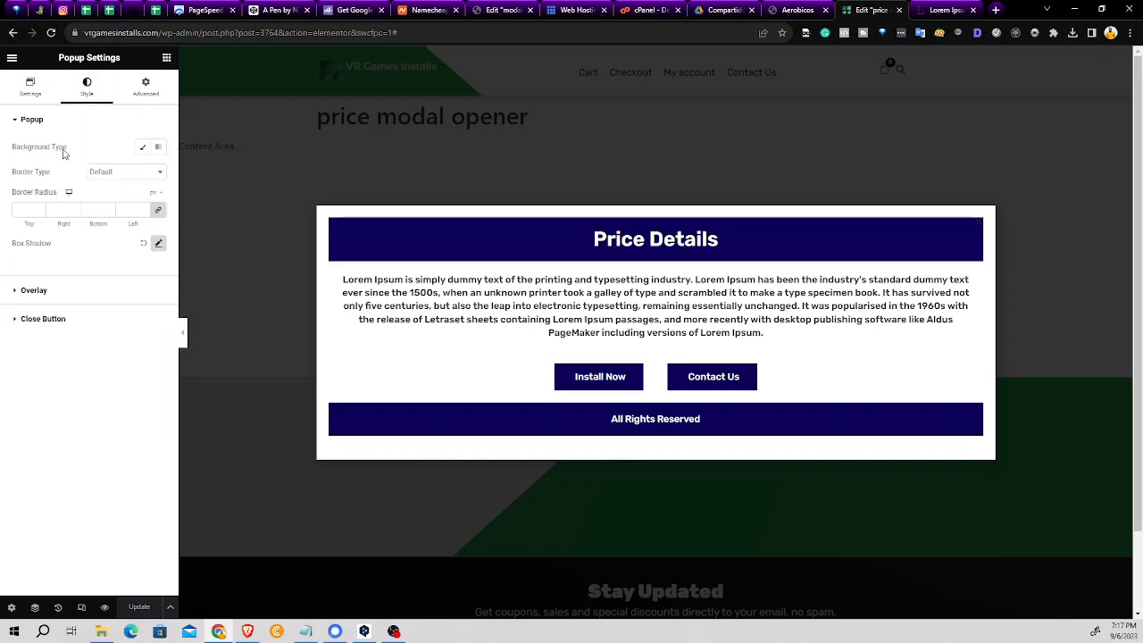
Try a classic near-black background color (#010202) on the popup box
left_click(142, 150)
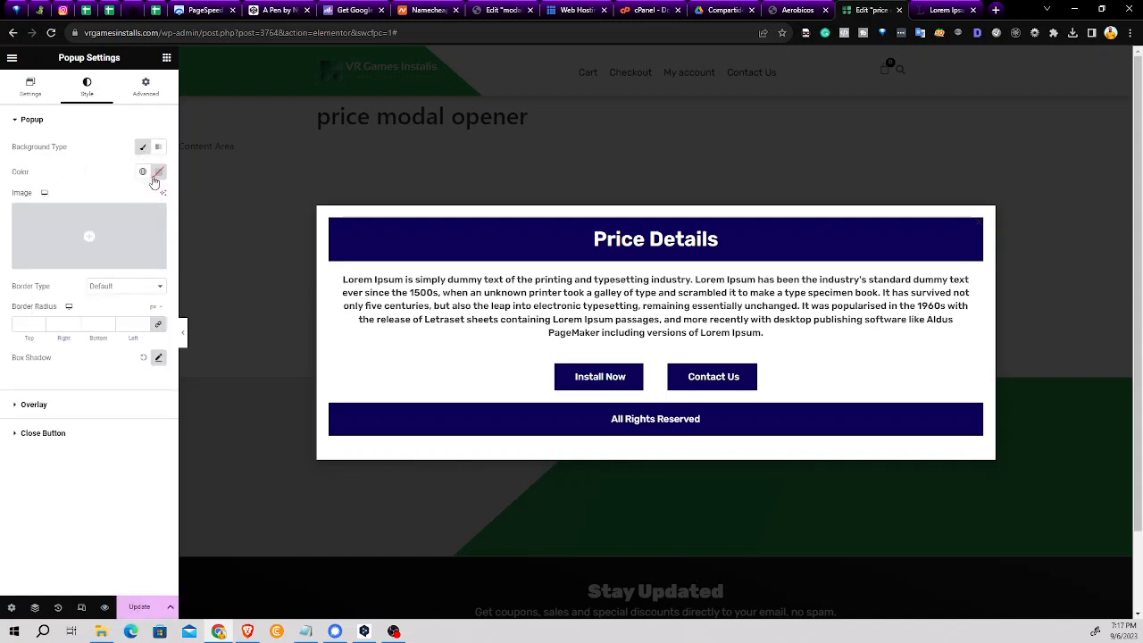
left_click(156, 175)
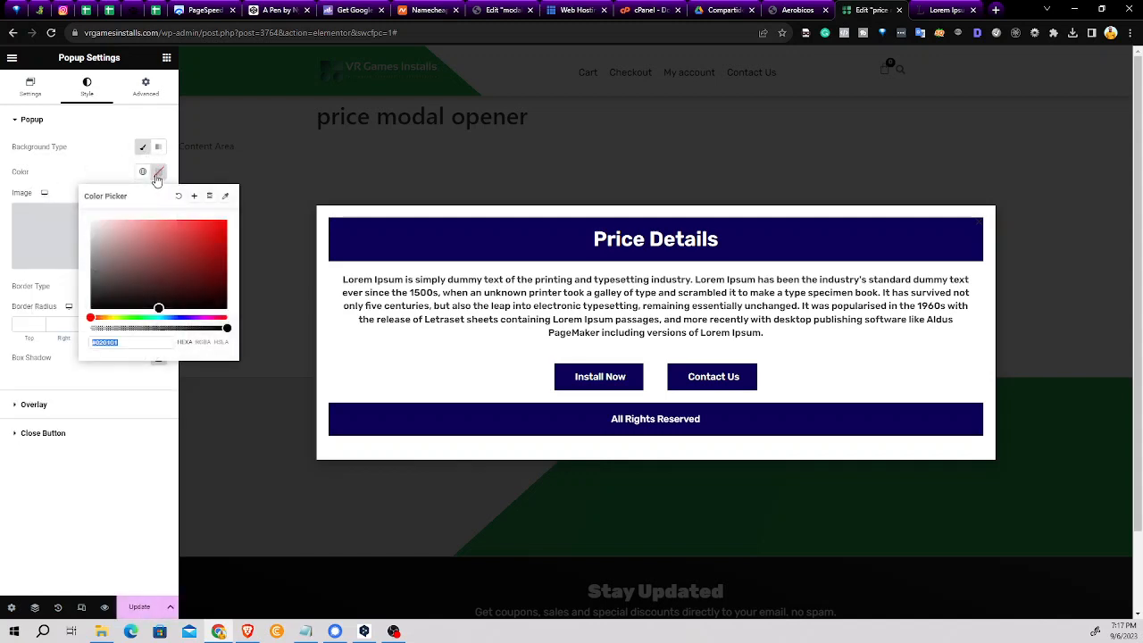
left_click(169, 317)
mouse_move(170, 316)
left_mouse_down()
mouse_move(186, 317)
mouse_move(161, 316)
left_mouse_up()
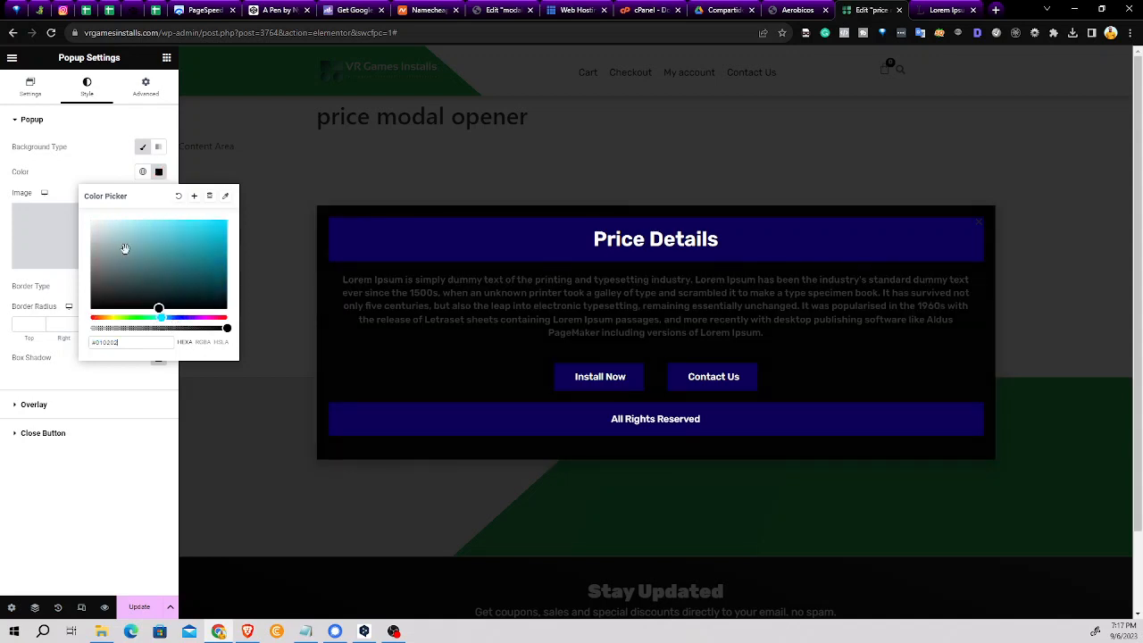
left_click(85, 179)
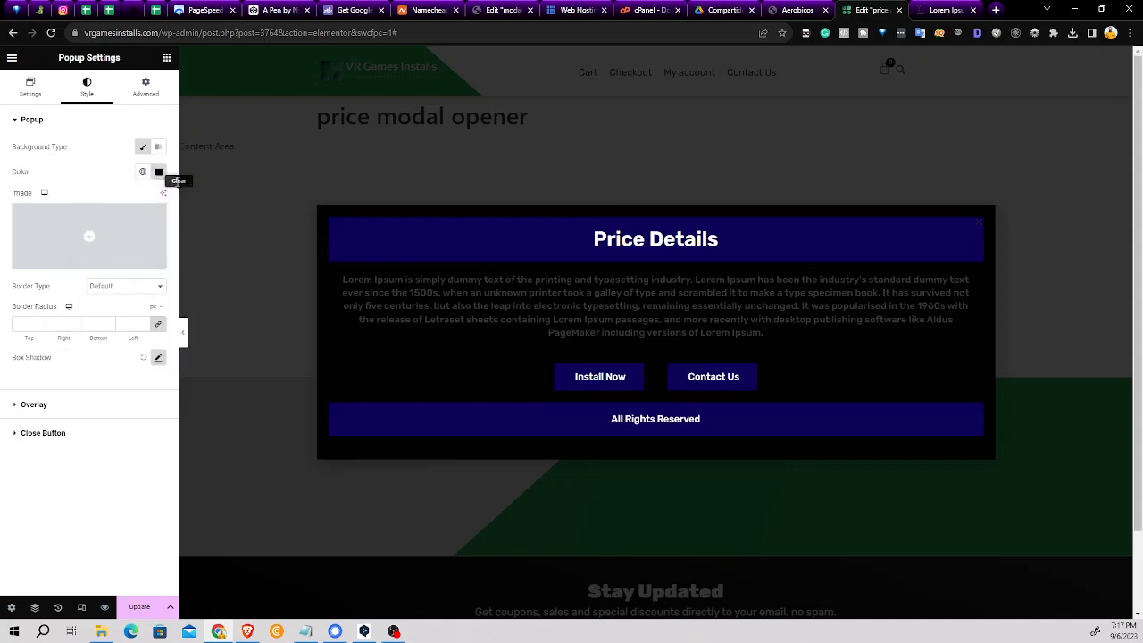
left_click(142, 146)
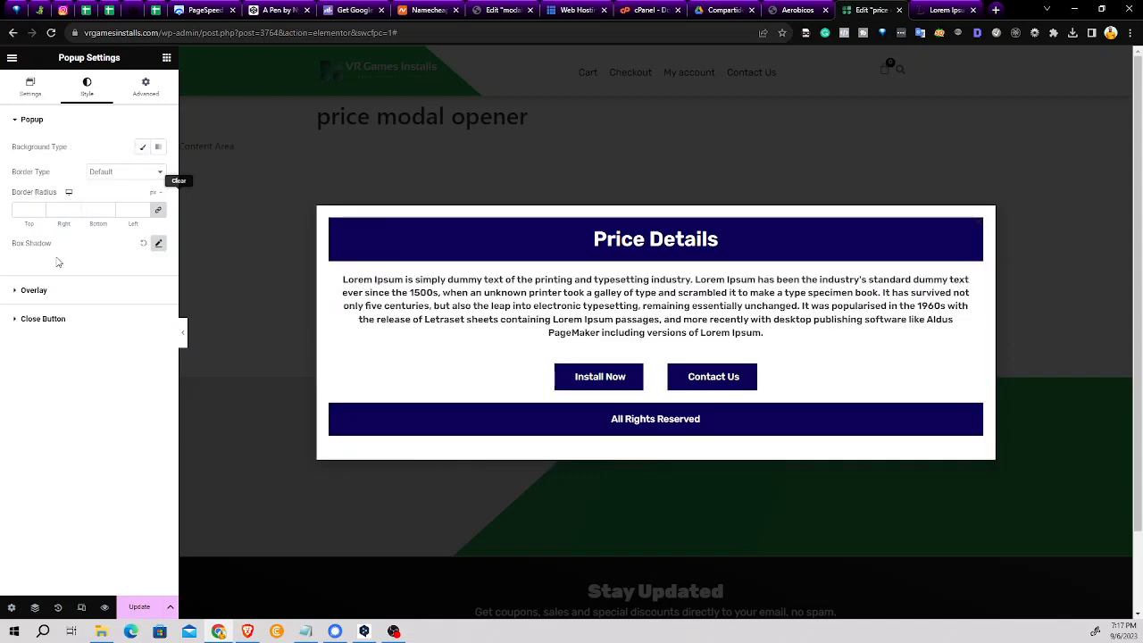
Change the popup overlay's color to a translucent blue-violet
left_click(15, 291)
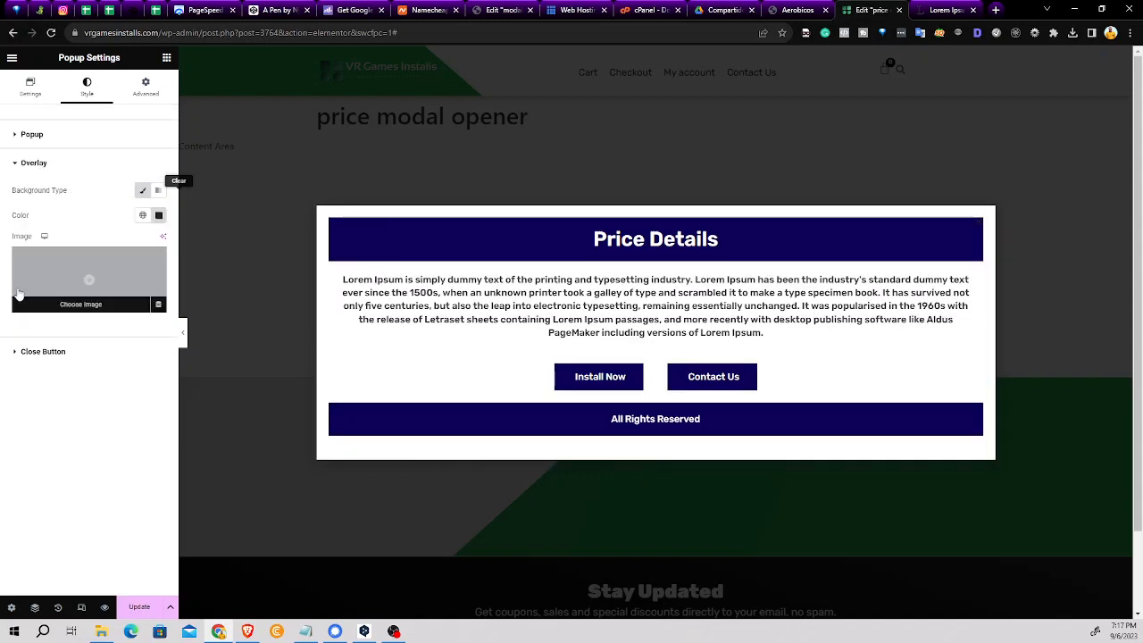
left_click(157, 216)
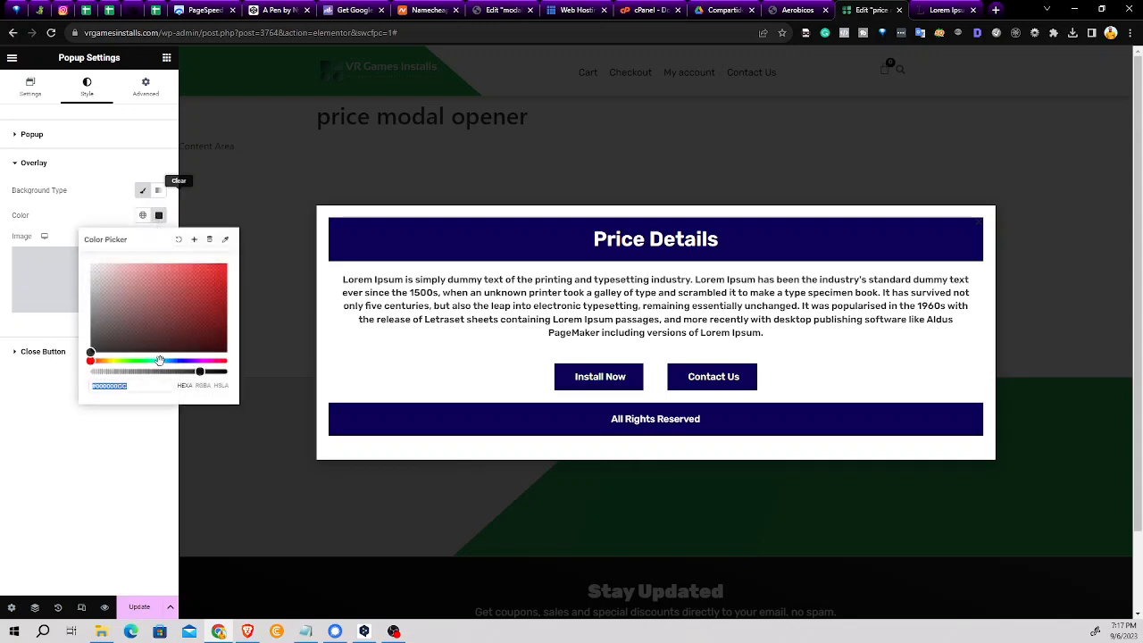
left_click_drag(159, 359, 186, 360)
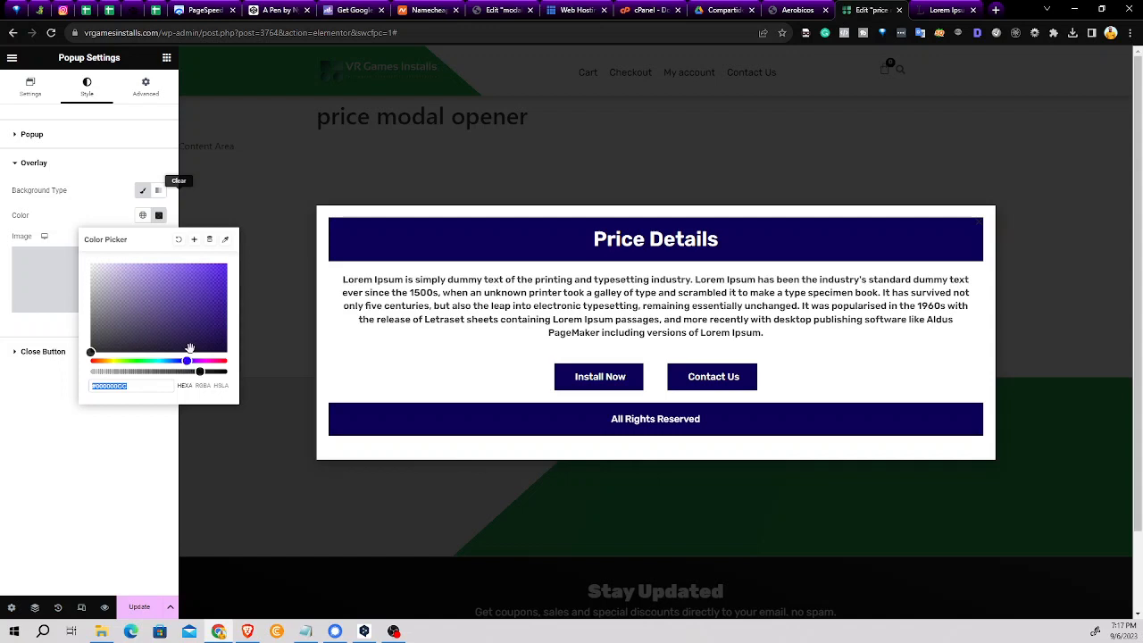
left_click_drag(196, 314, 233, 301)
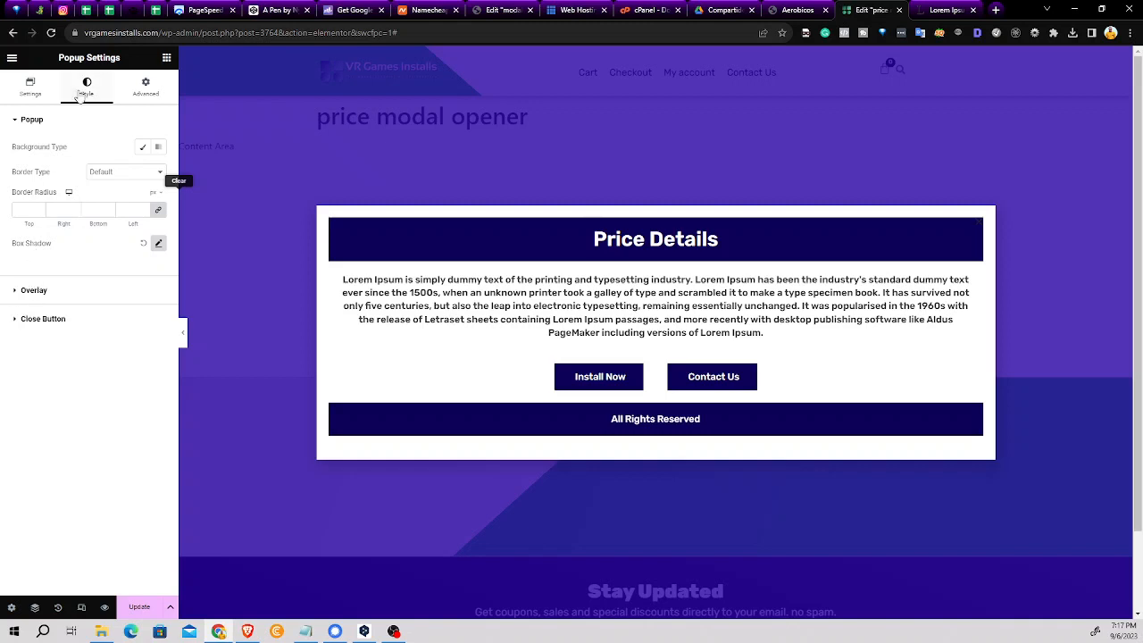
Color the popup's close button white (#FFFFFF) and set its size to 34
left_click(27, 319)
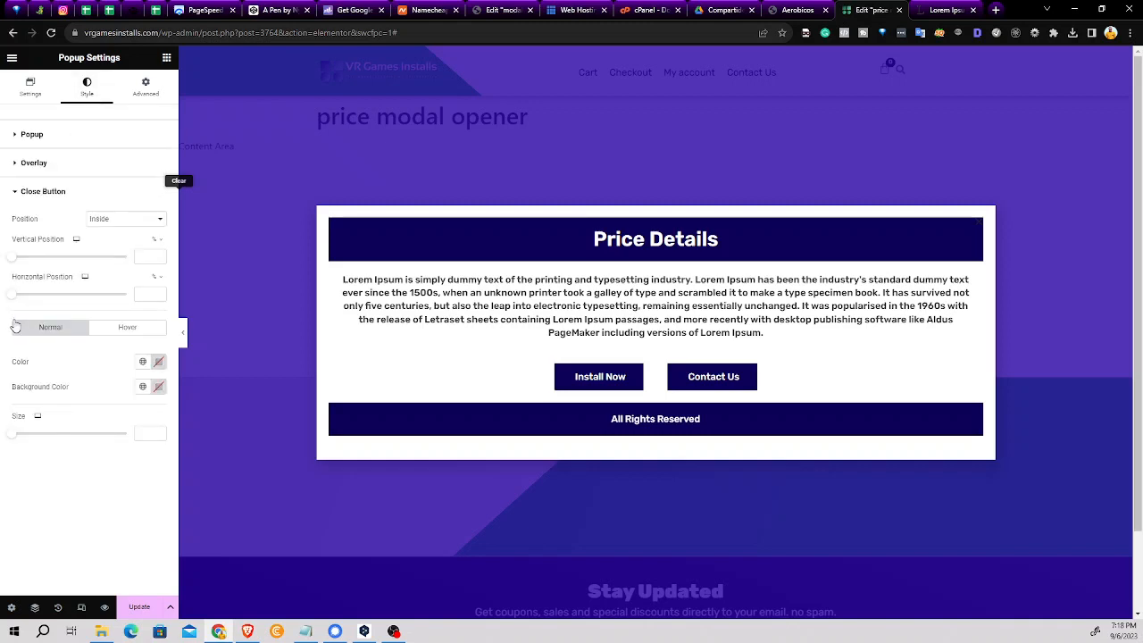
left_click_drag(16, 438, 49, 436)
left_click(158, 364)
left_click(92, 411)
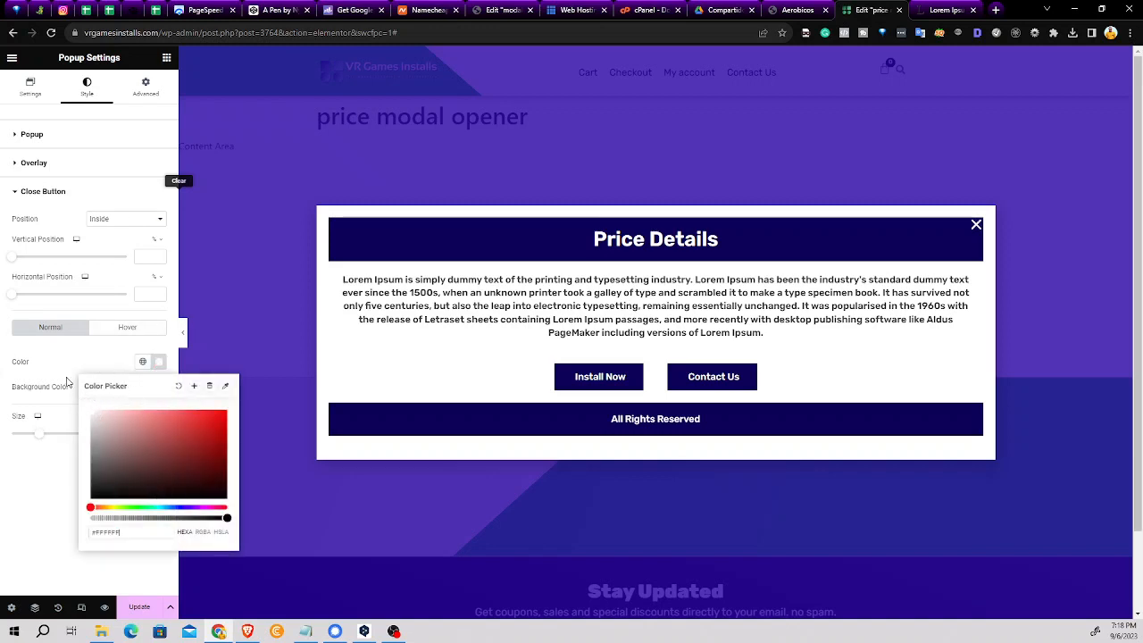
left_click(35, 435)
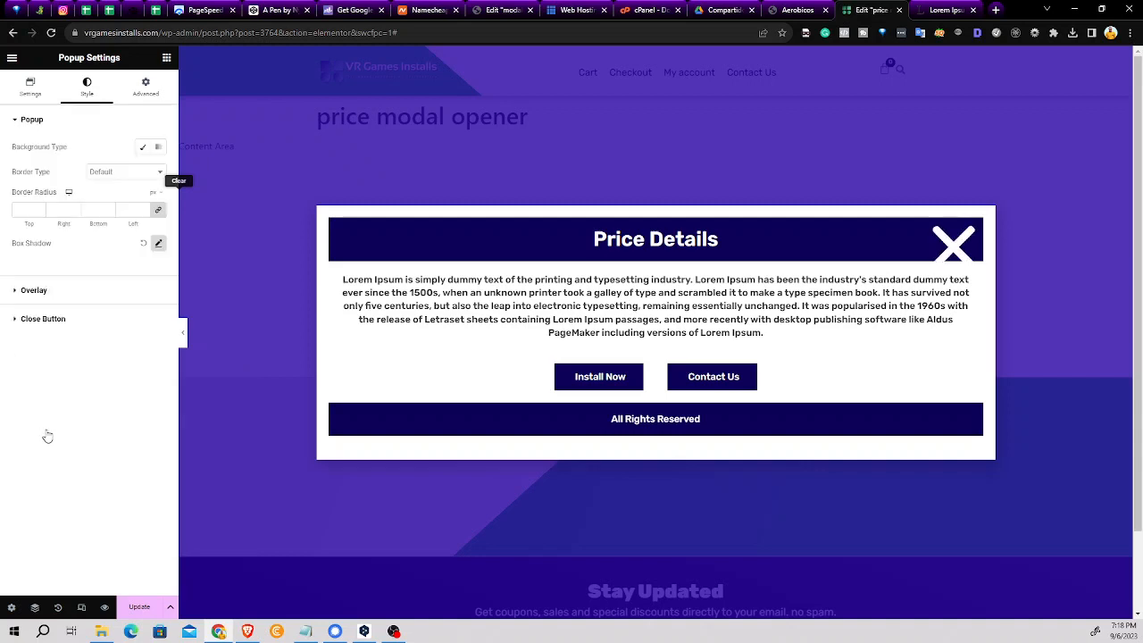
left_click(34, 321)
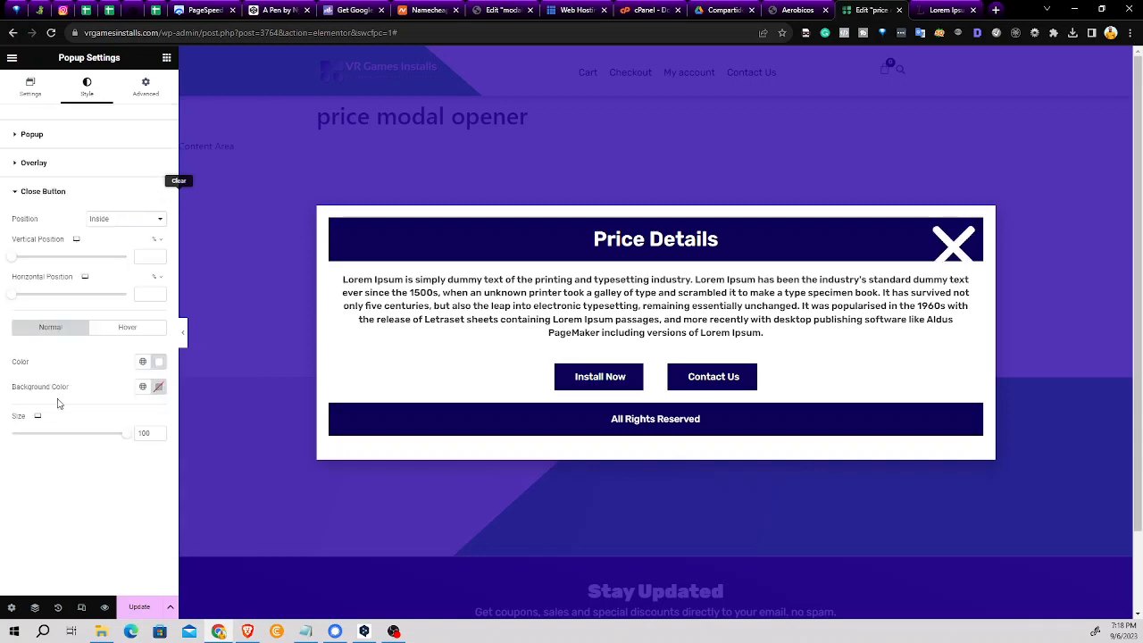
left_click_drag(130, 436, 53, 444)
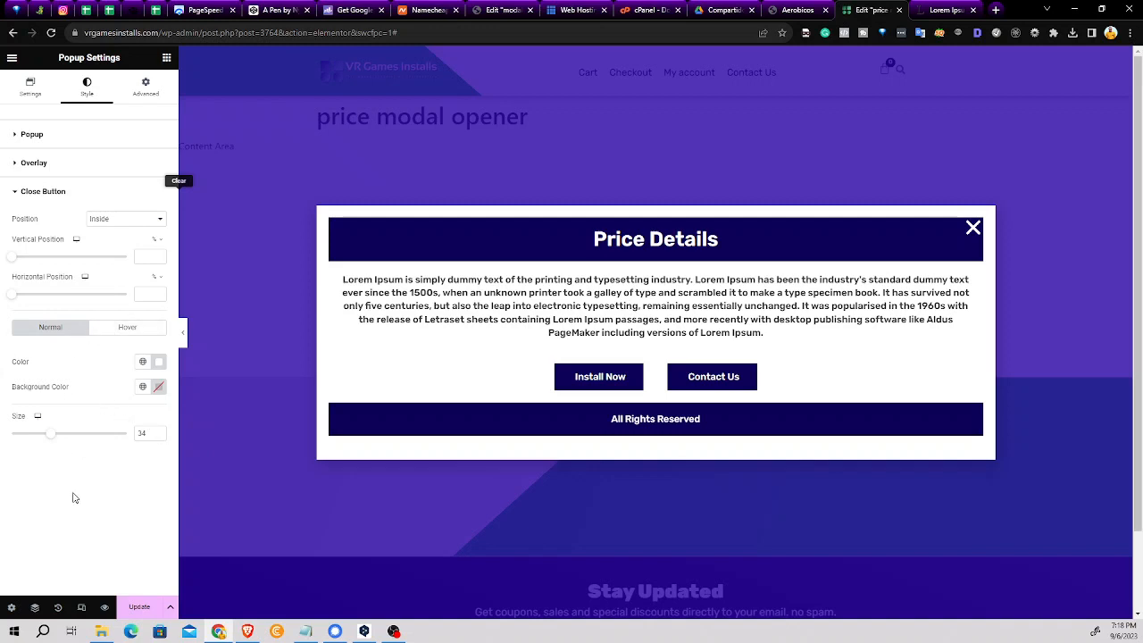
Update the popup with its new styling, keeping it free of display conditions, and dismiss the cart notice
left_click(136, 606)
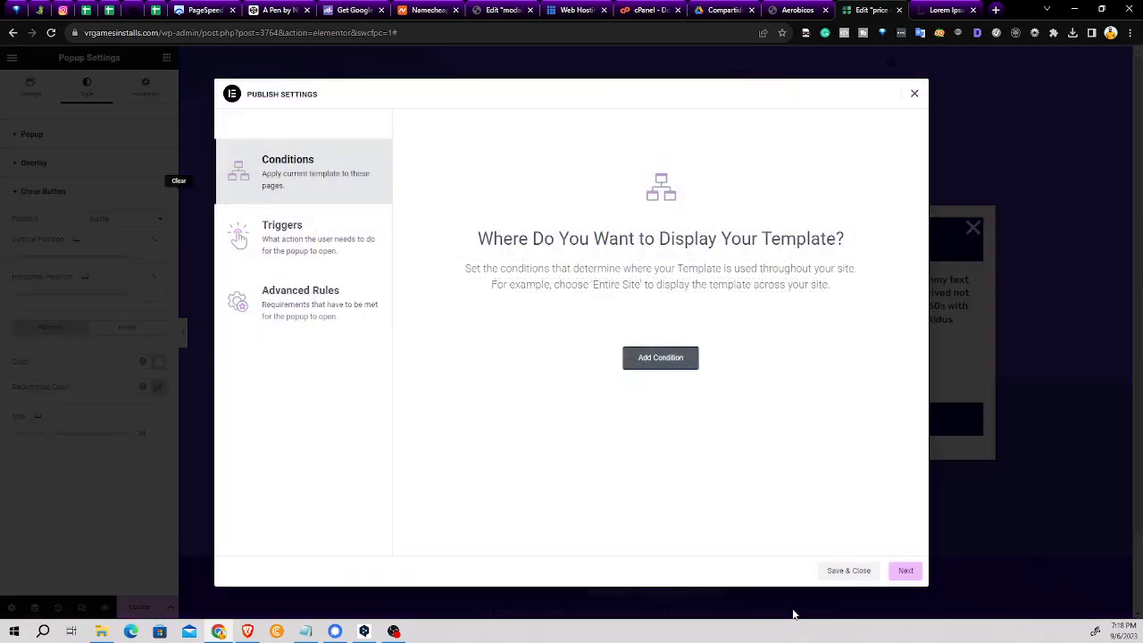
left_click(844, 571)
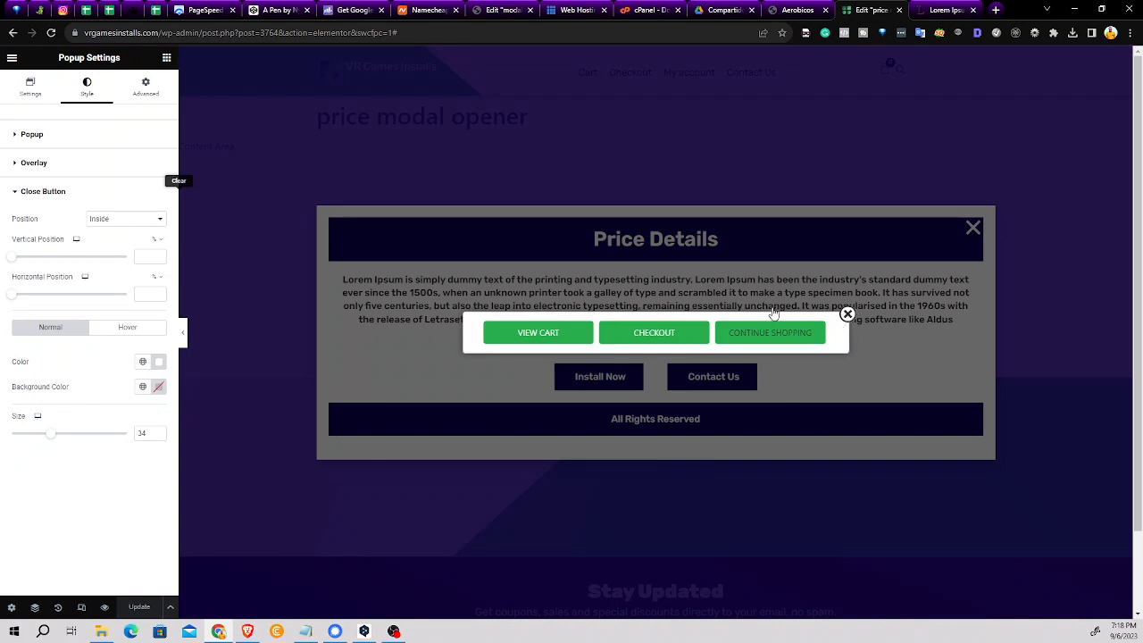
left_click(847, 315)
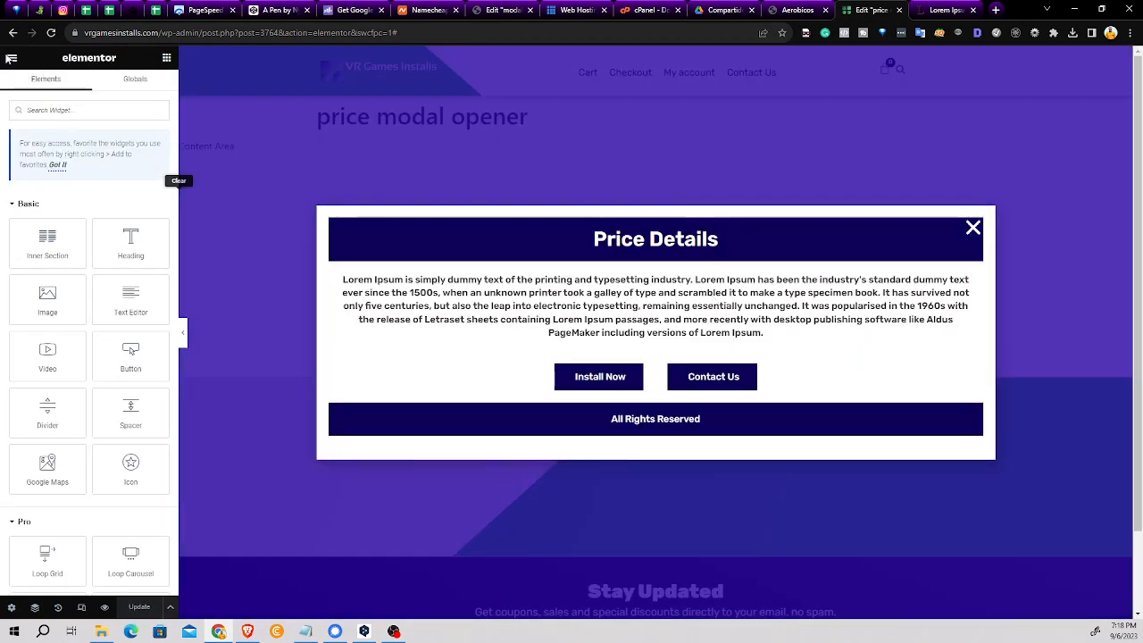
Exit the popup editor to the WordPress dashboard and visit the live VR Games Installs site
left_click(12, 58)
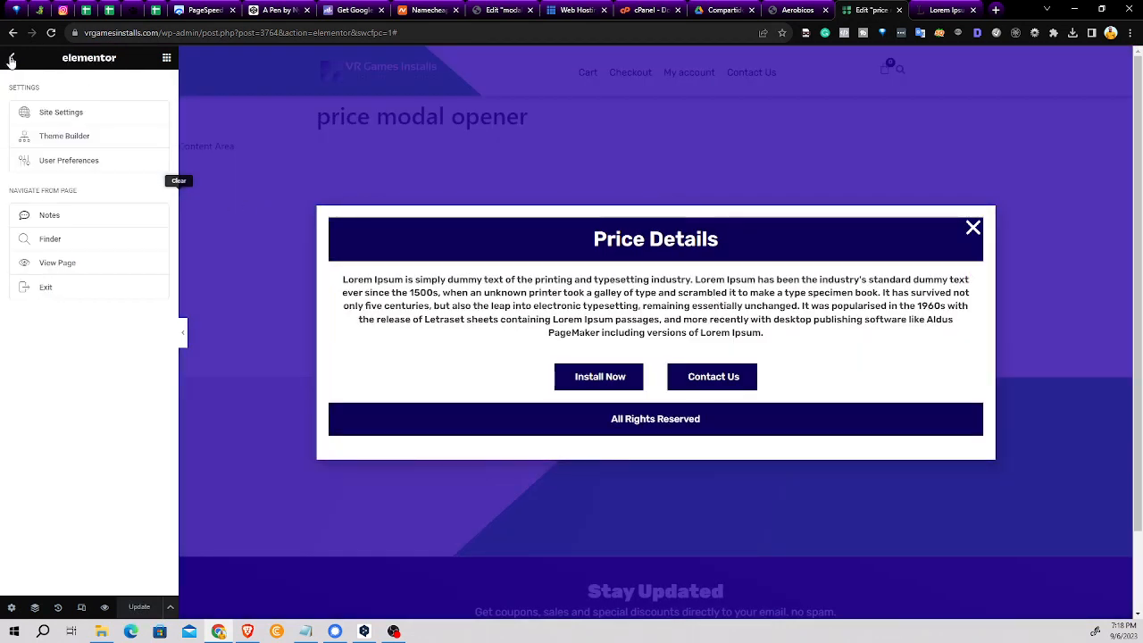
left_click(48, 288)
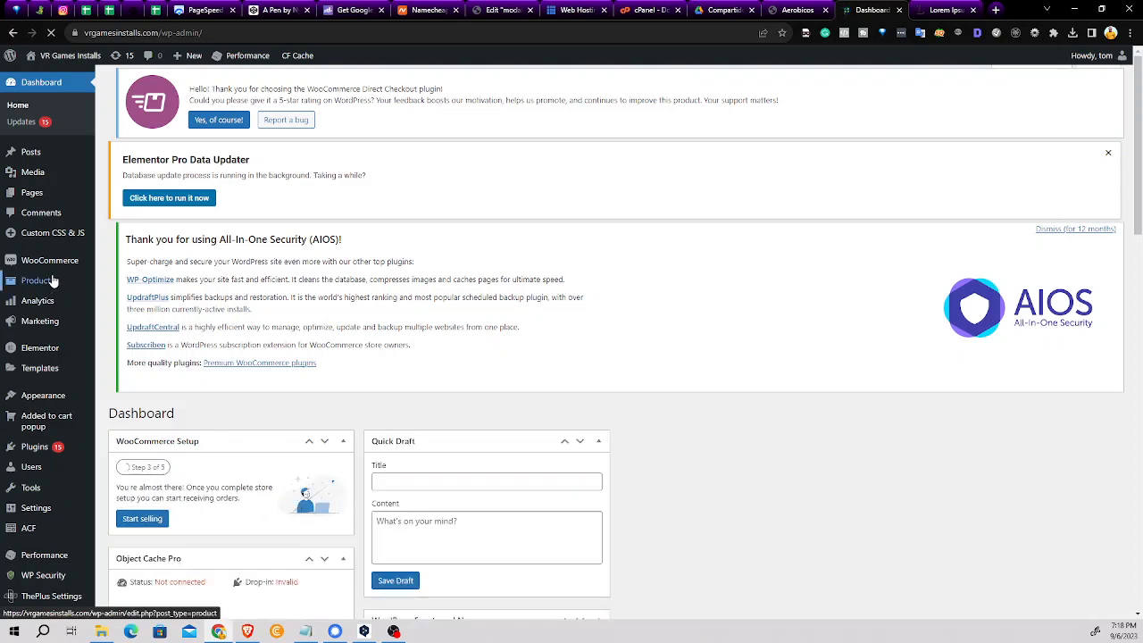
mouse_move(55, 66)
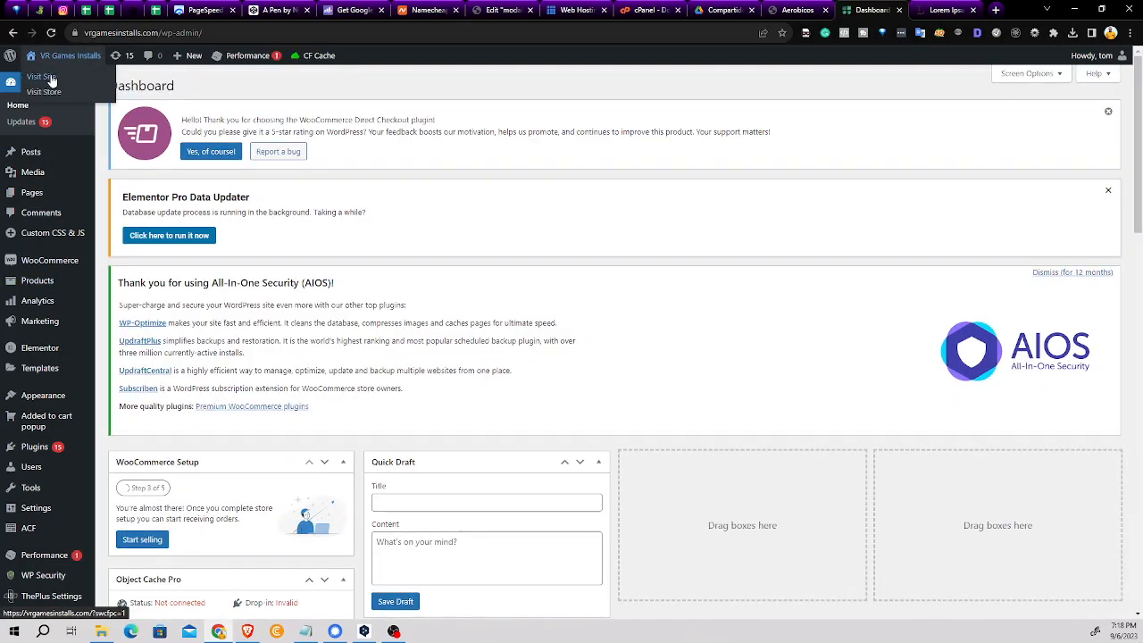
left_click(51, 79)
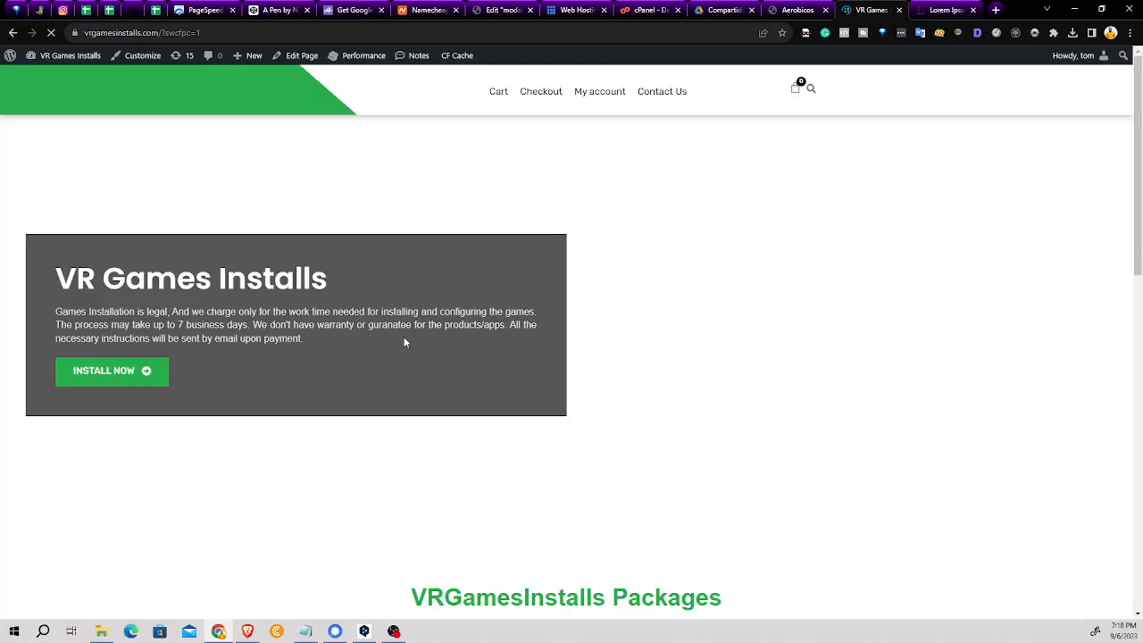
Open the home page containing the pricing tables in the Elementor editor
scroll(403, 339, "down", 4)
scroll(614, 342, "down", 3)
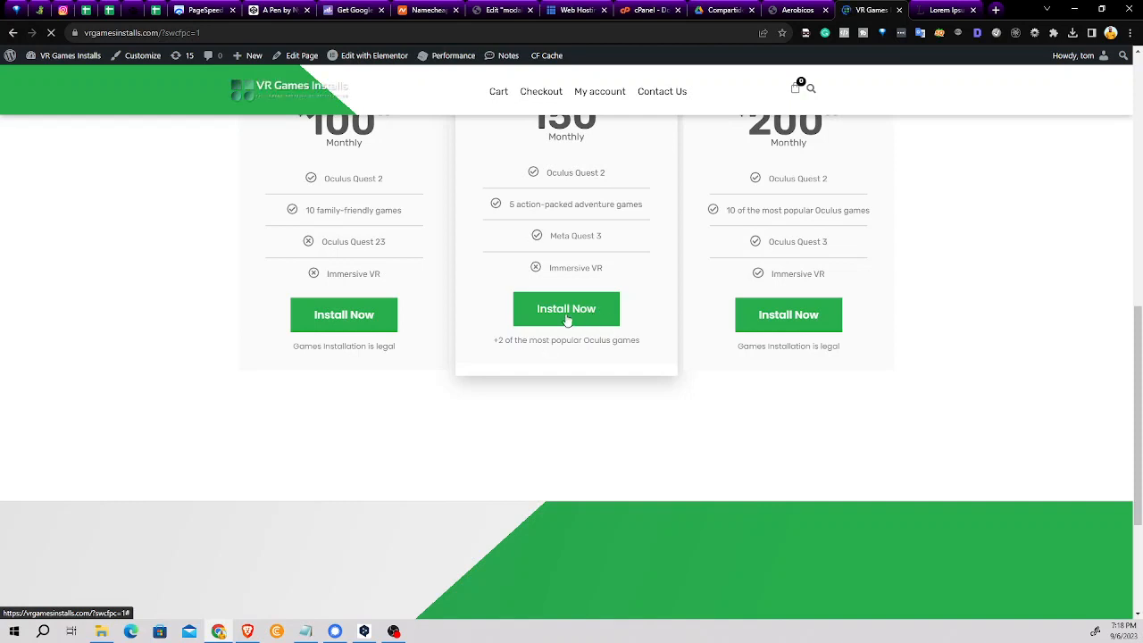
mouse_move(364, 57)
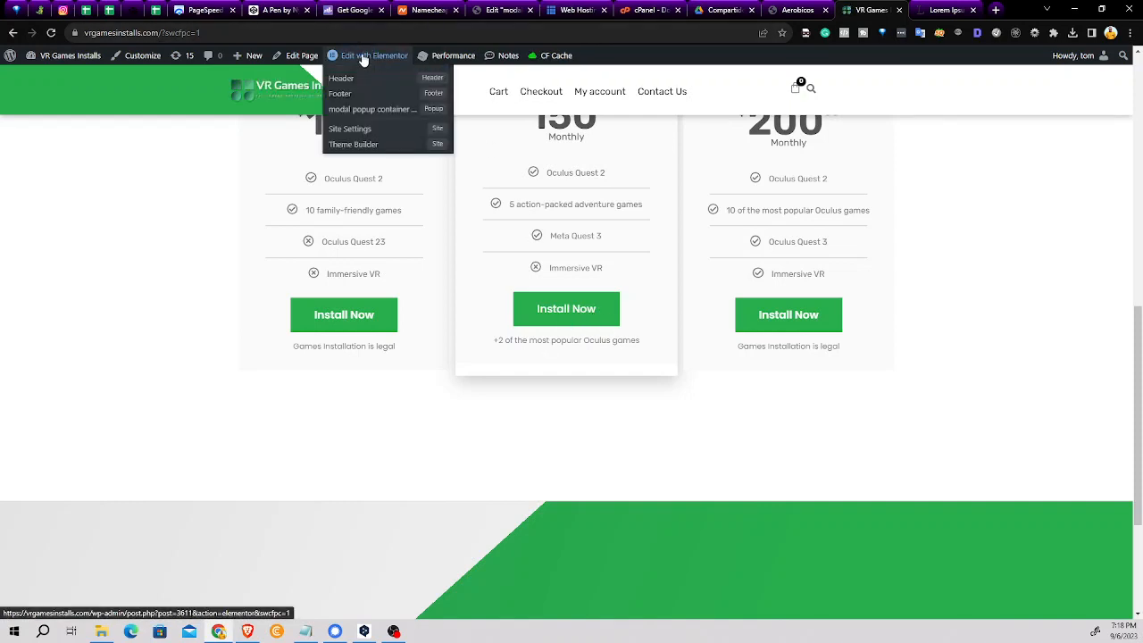
left_click(364, 57)
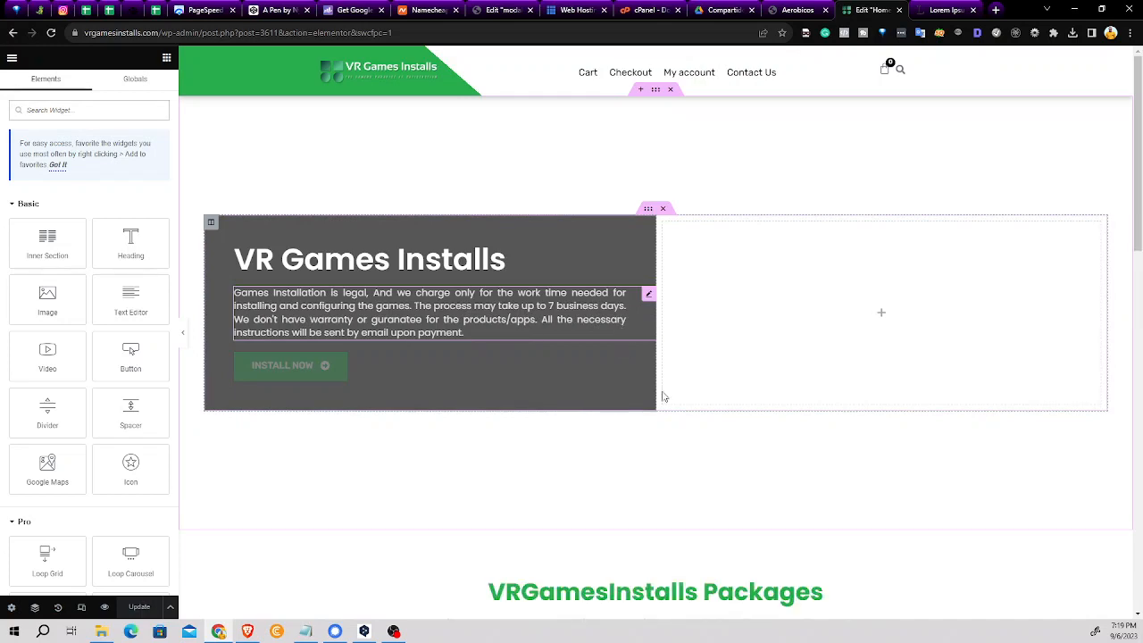
scroll(661, 395, "down", 3)
scroll(673, 338, "down", 3)
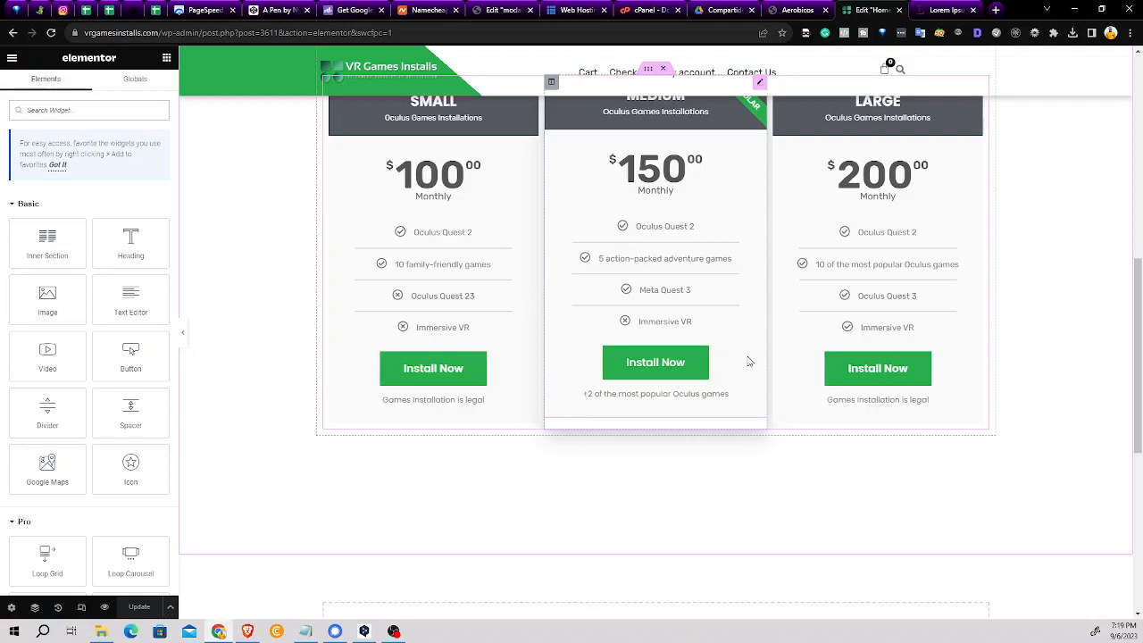
Replace the Medium price table's footer button link with the Popup dynamic tag
left_click(628, 364)
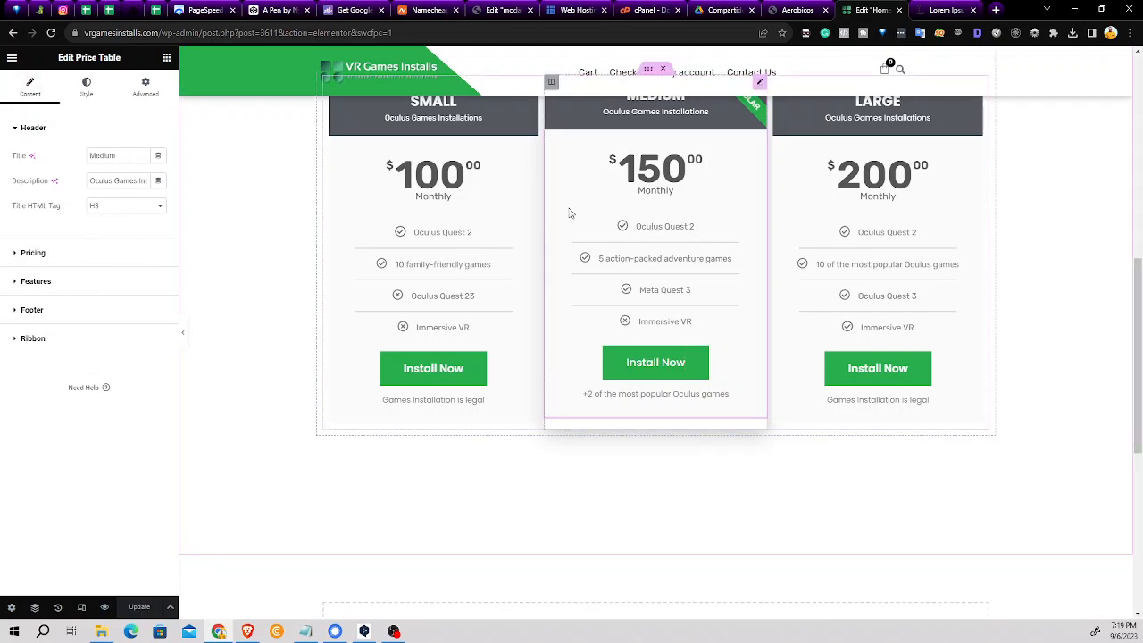
left_click(757, 91)
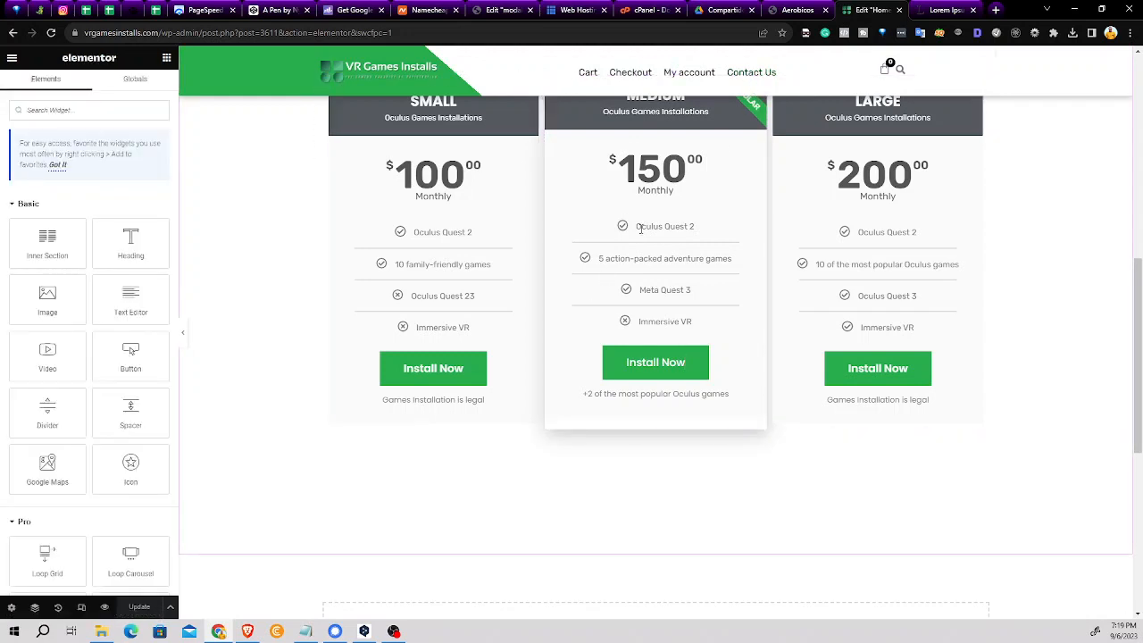
scroll(735, 214, "up", 1)
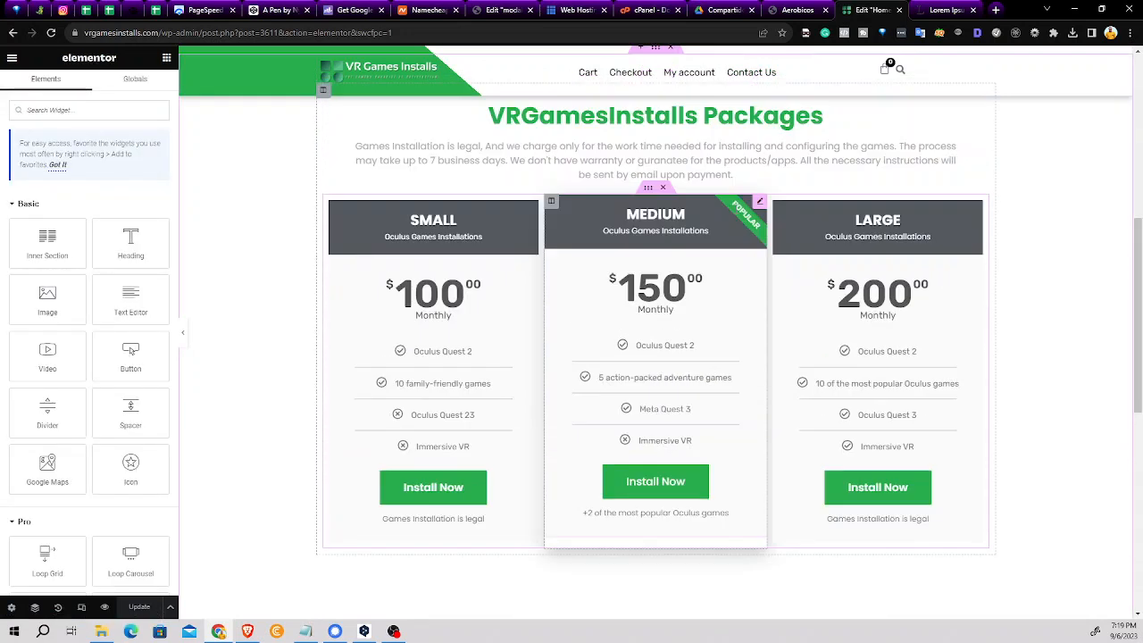
left_click(757, 202)
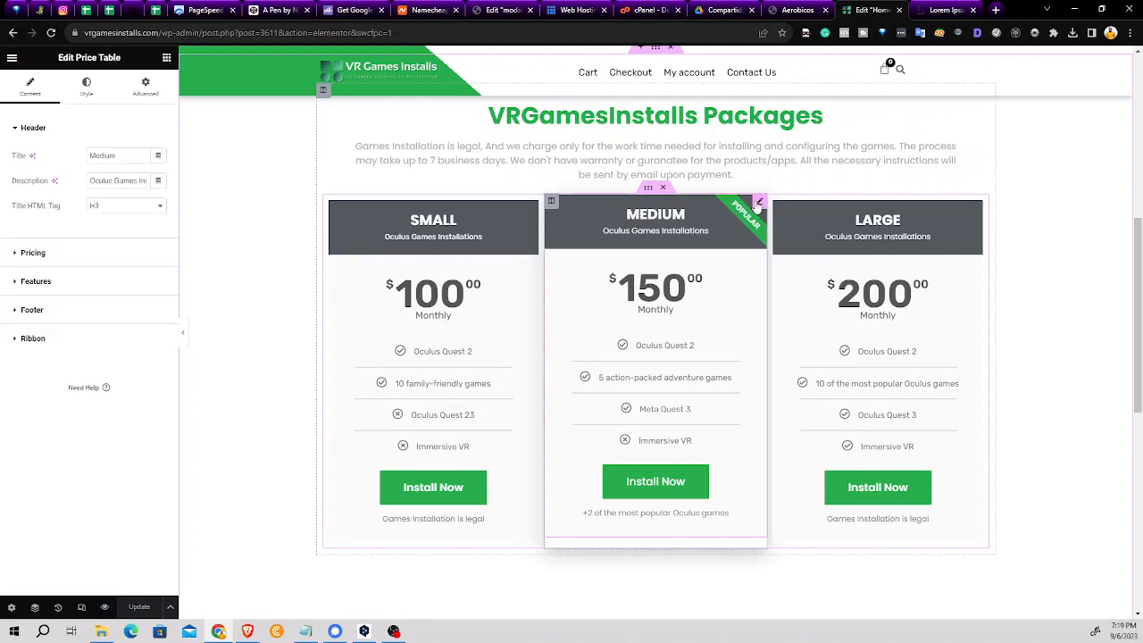
left_click(27, 309)
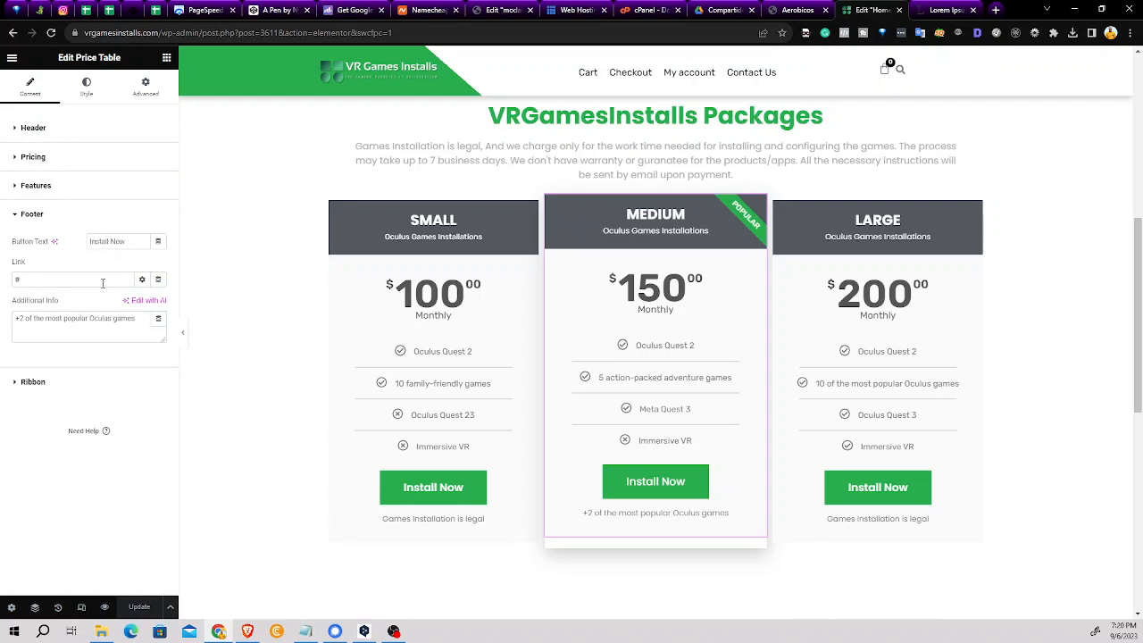
left_click(99, 279)
key("BackSpace")
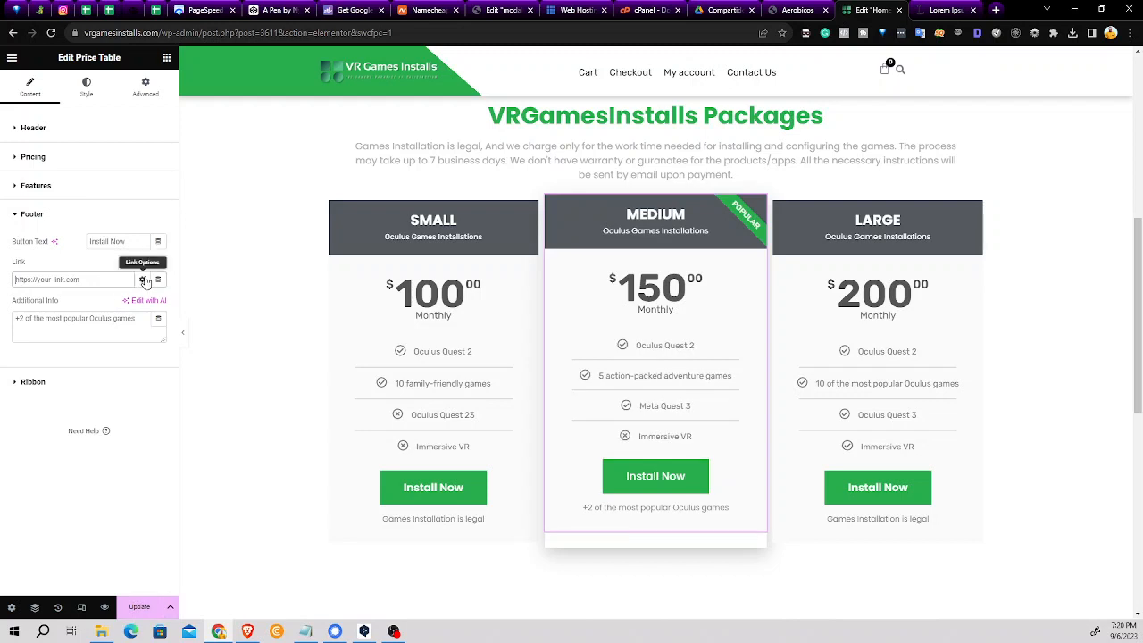
left_click(158, 282)
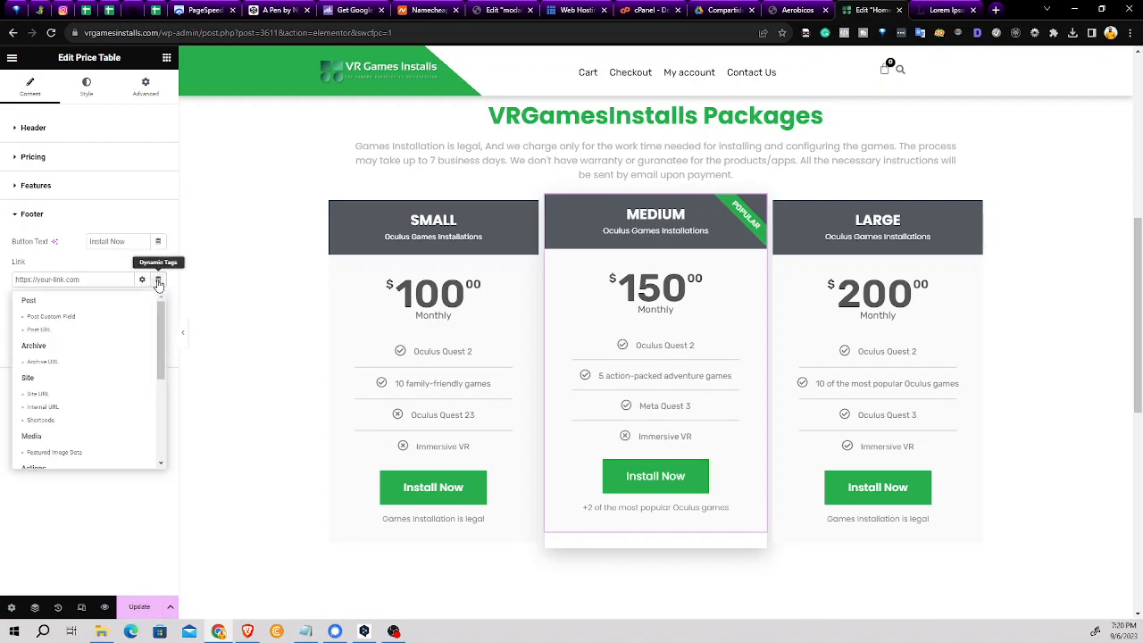
scroll(90, 392, "down", 3)
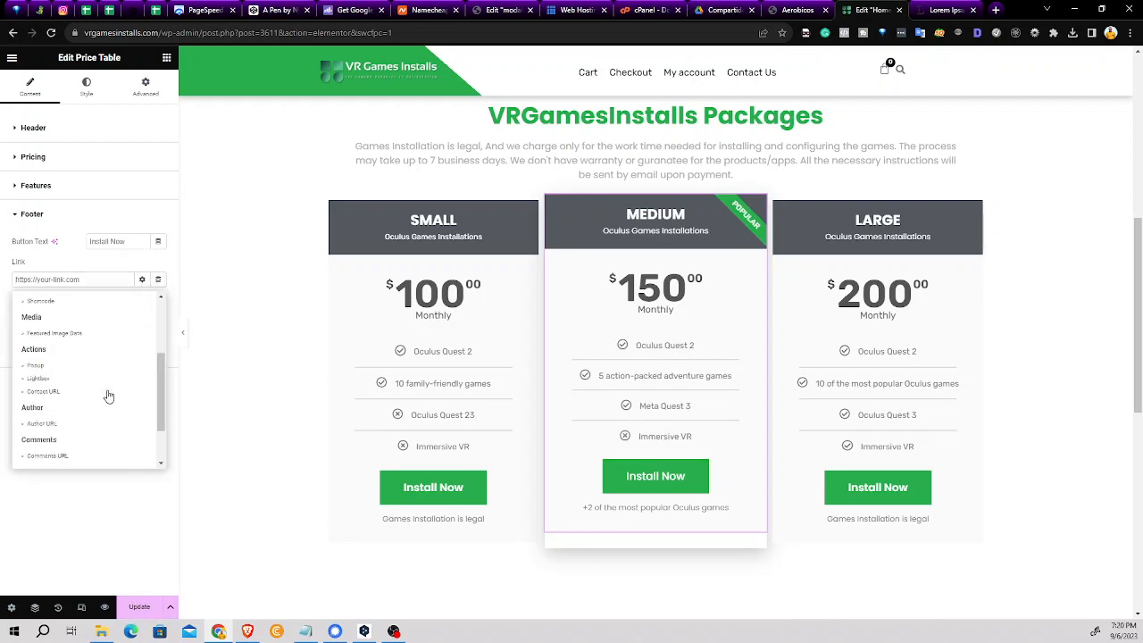
left_click(36, 365)
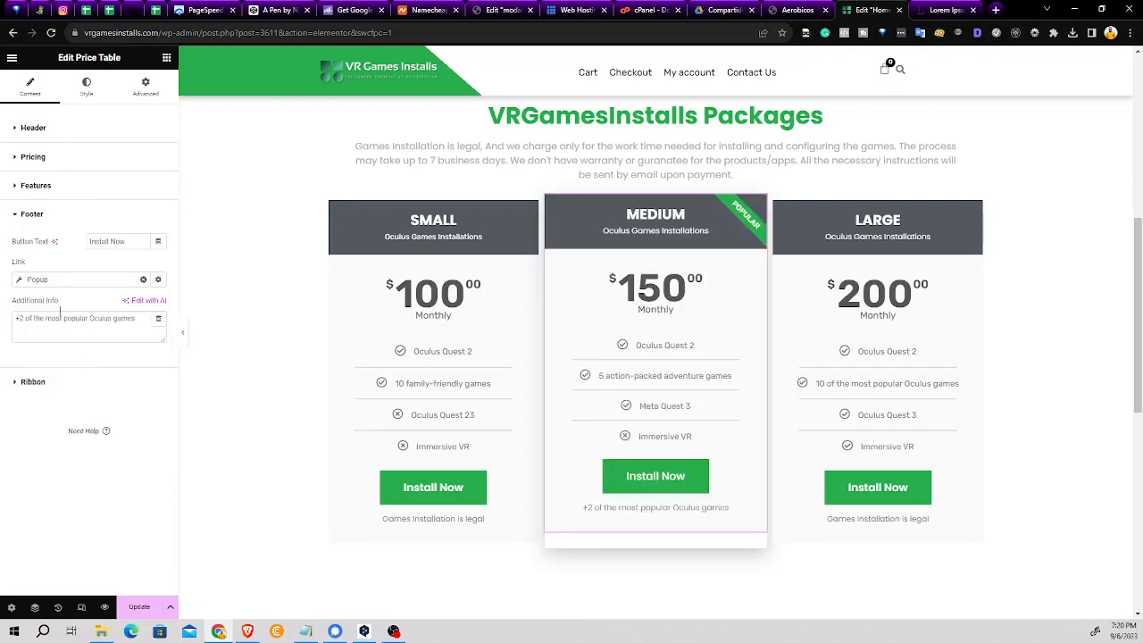
Set the Medium table's popup link to open the "modal popup container opener" template and update the page, dismissing the cart notice
left_click(67, 284)
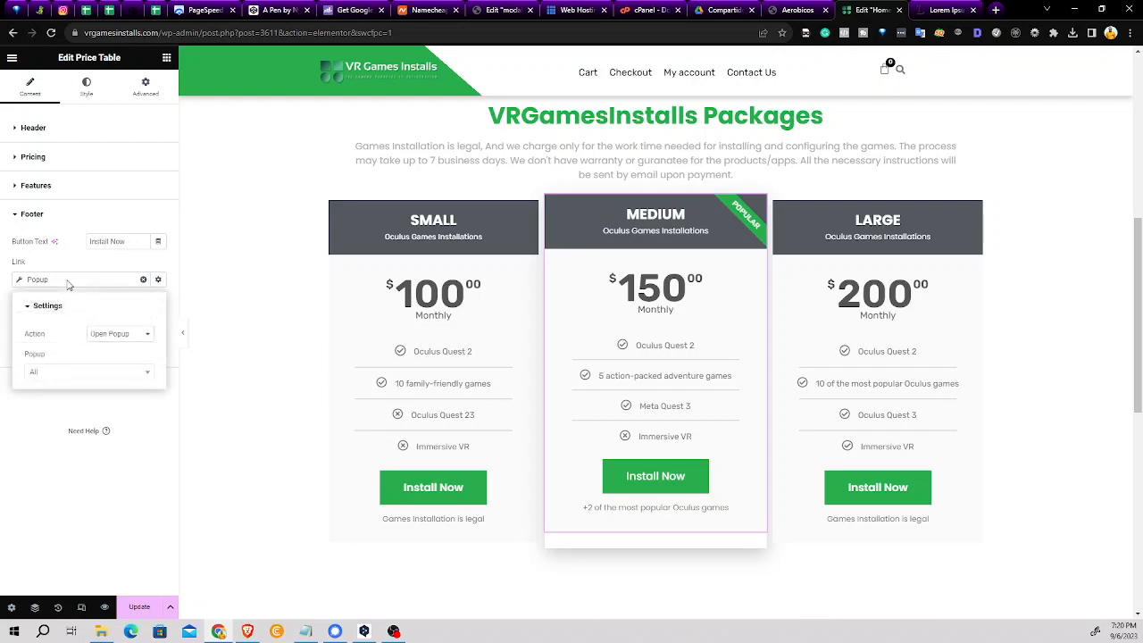
left_click(62, 373)
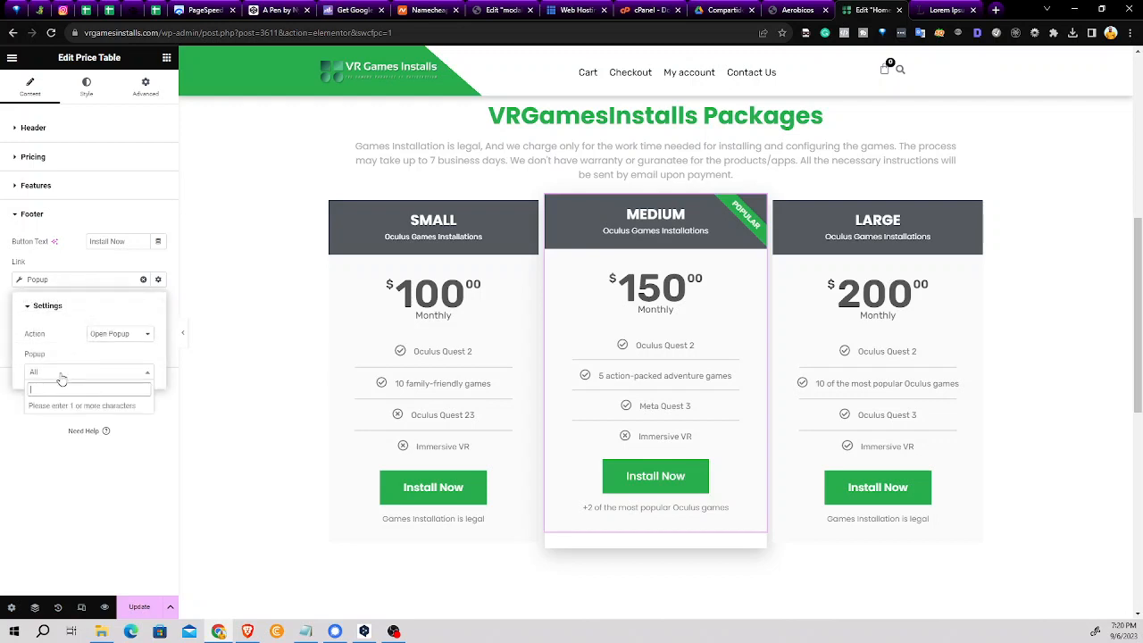
type("pri")
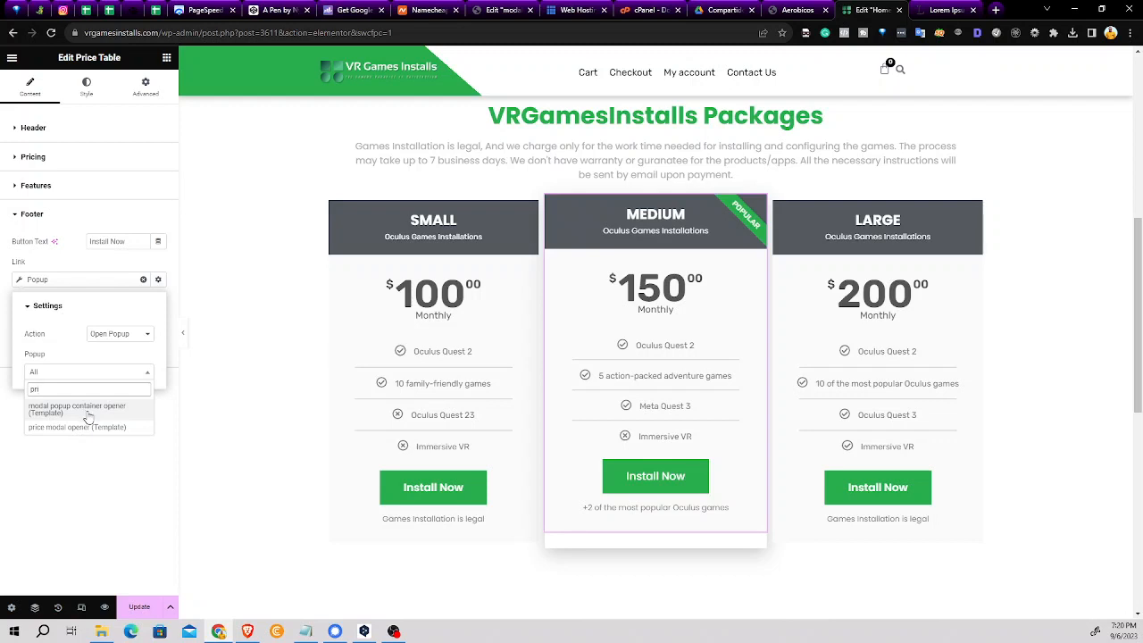
left_click(88, 411)
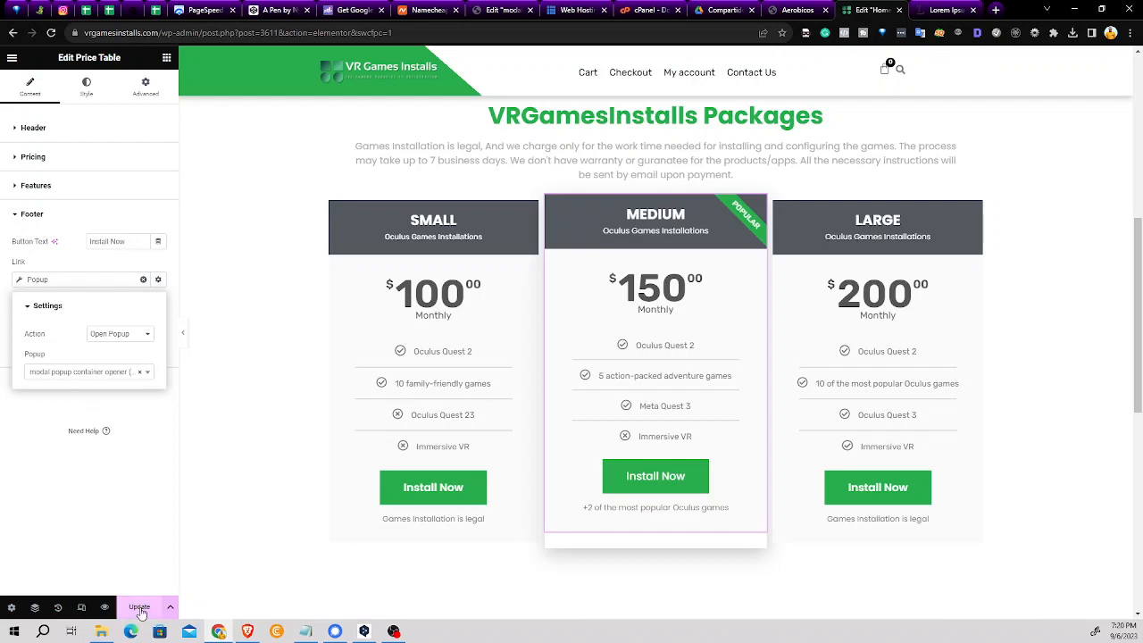
left_click(140, 608)
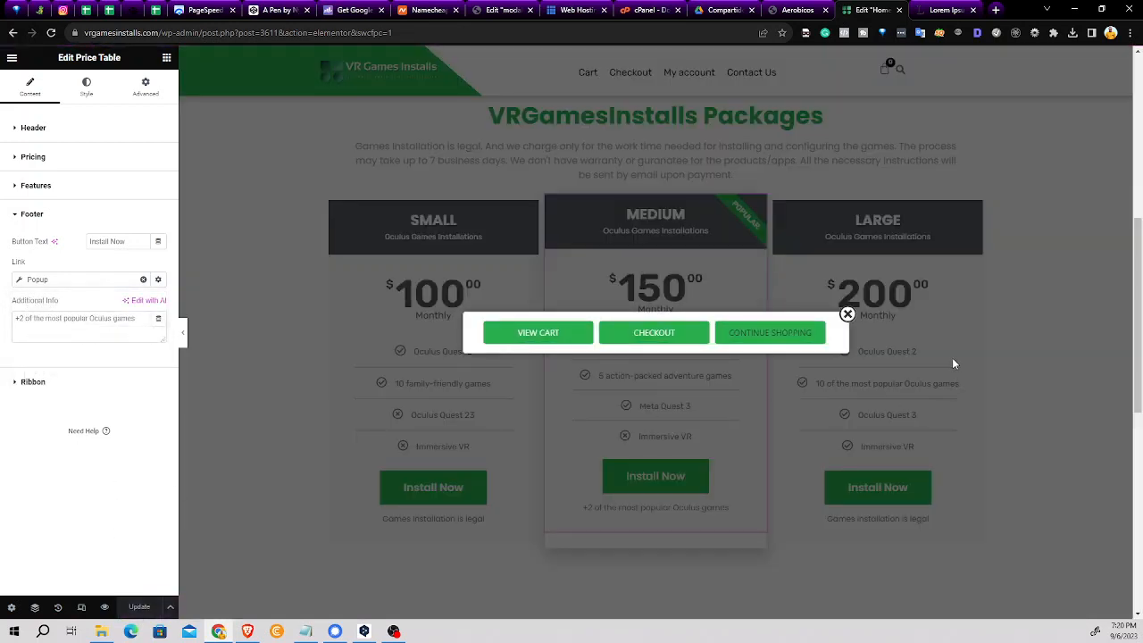
left_click(847, 315)
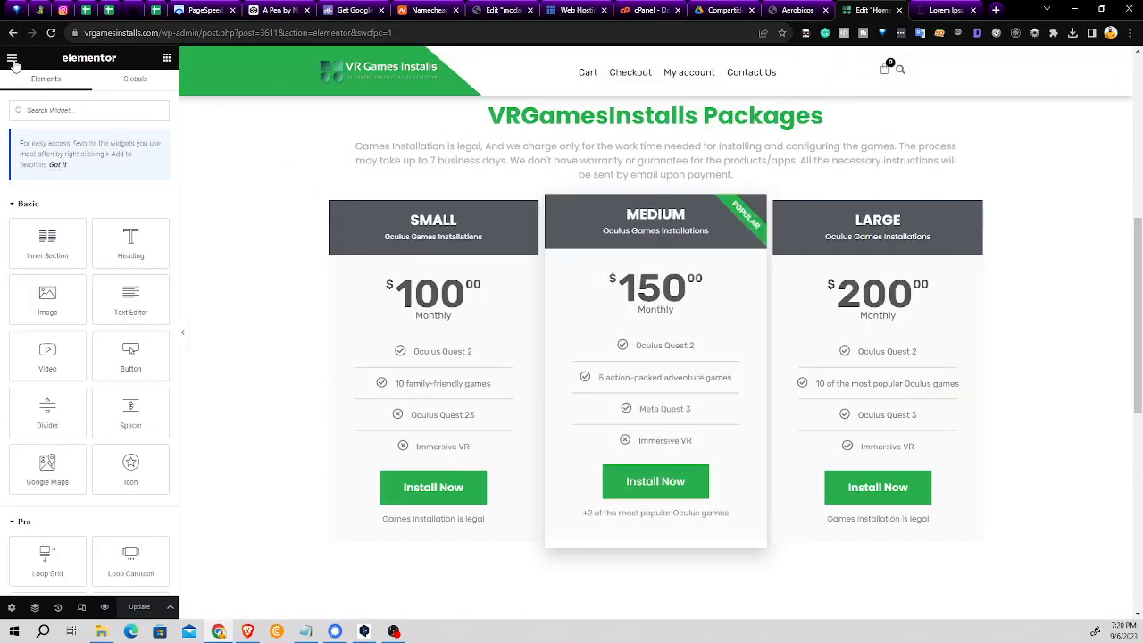
Open the live home page from the editor in a new browser tab and switch to it
left_click(12, 58)
right_click(69, 269)
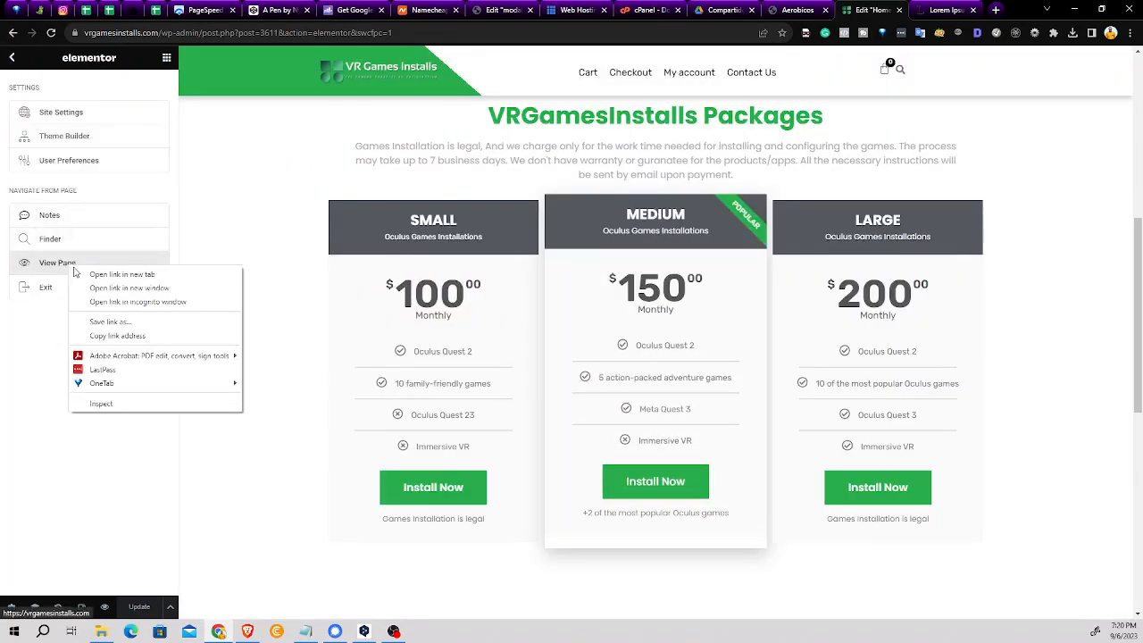
left_click(107, 277)
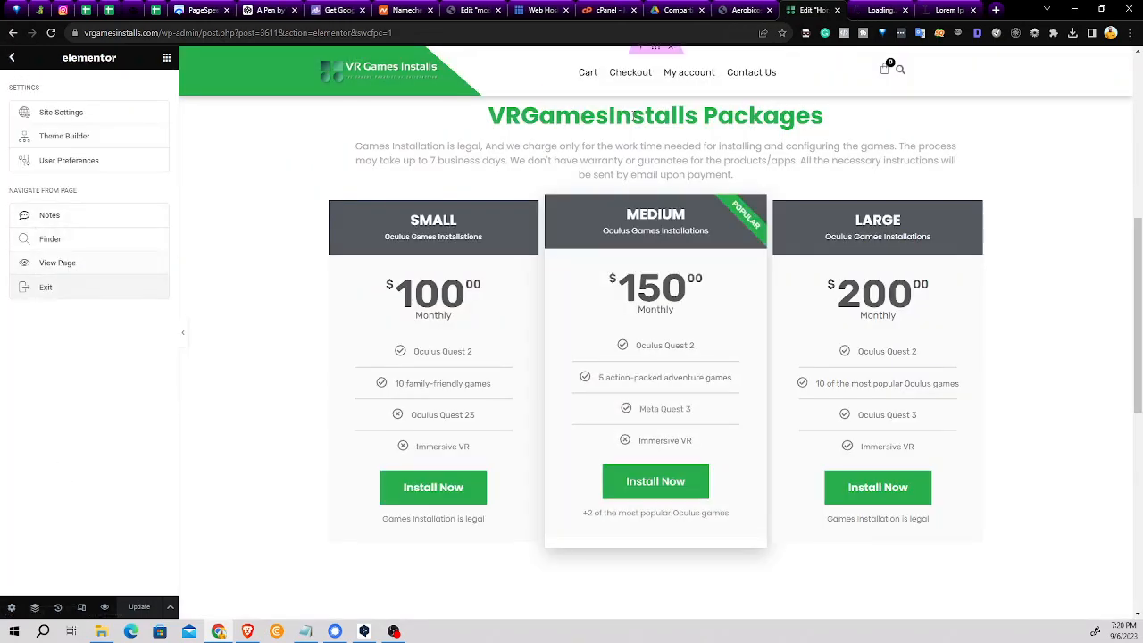
left_click(882, 10)
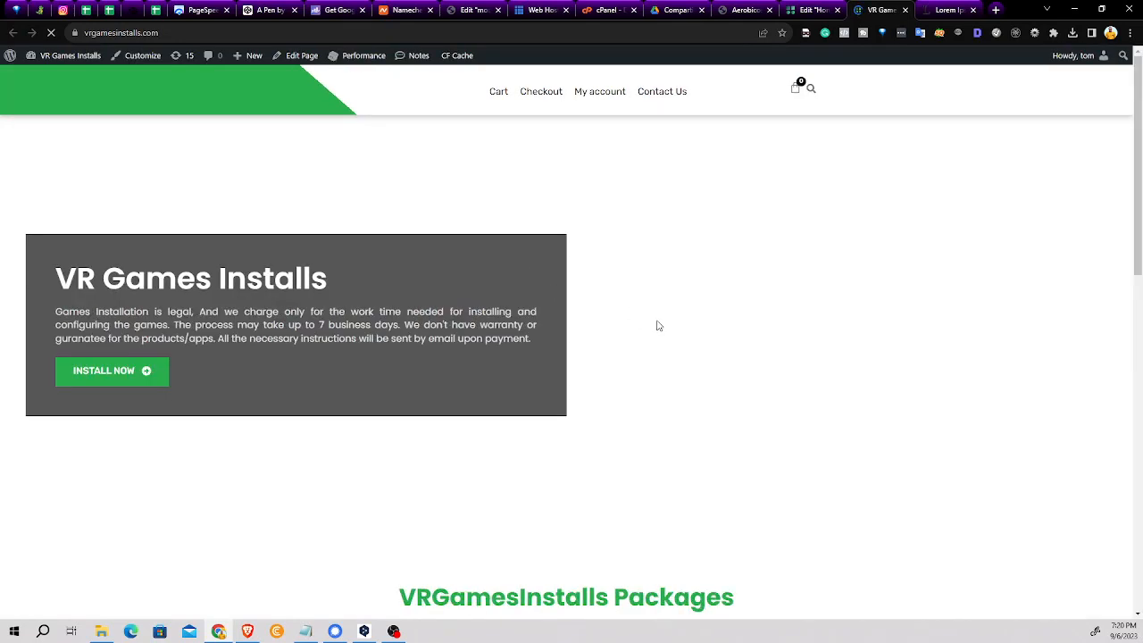
Test the Medium package's Install Now button on the live page, opening and closing its popup twice
scroll(657, 325, "down", 3)
scroll(657, 325, "down", 5)
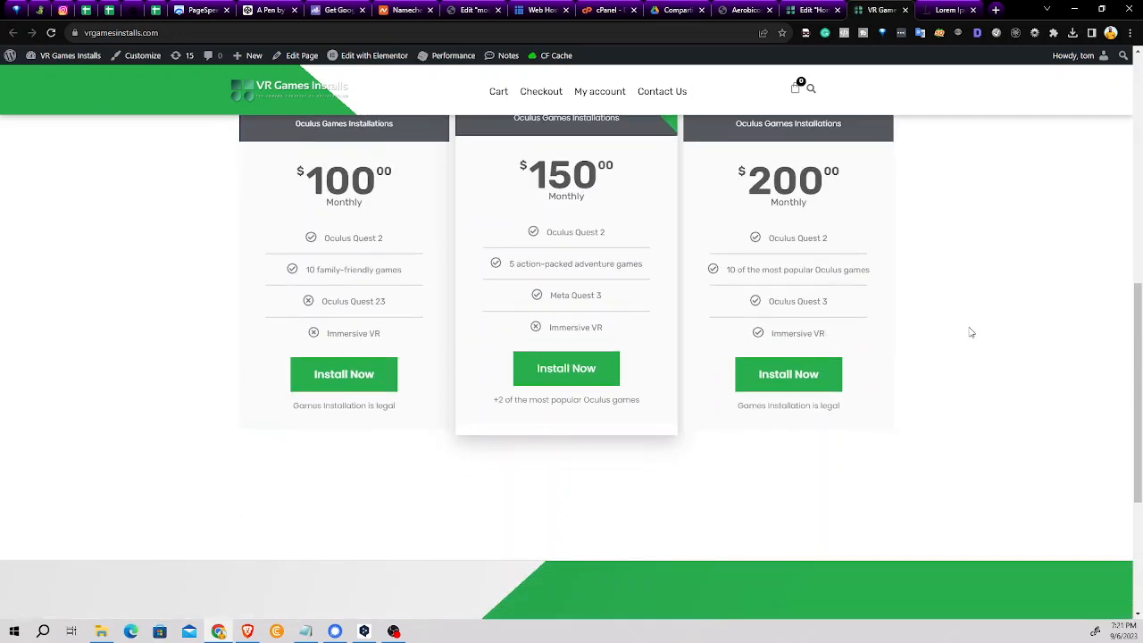
left_click(562, 368)
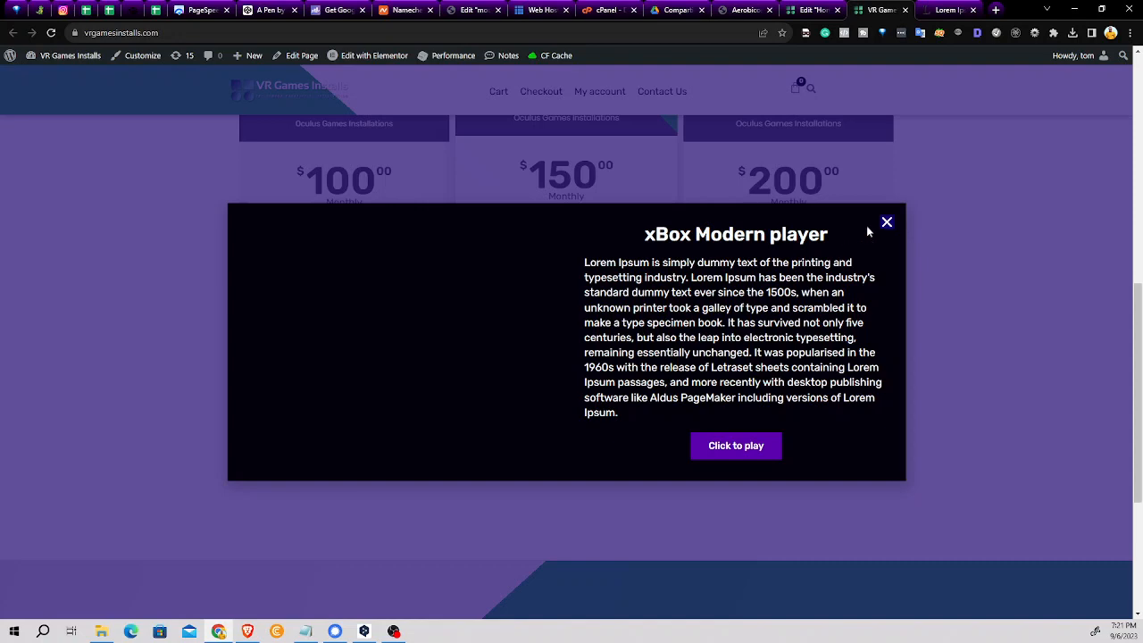
left_click(887, 223)
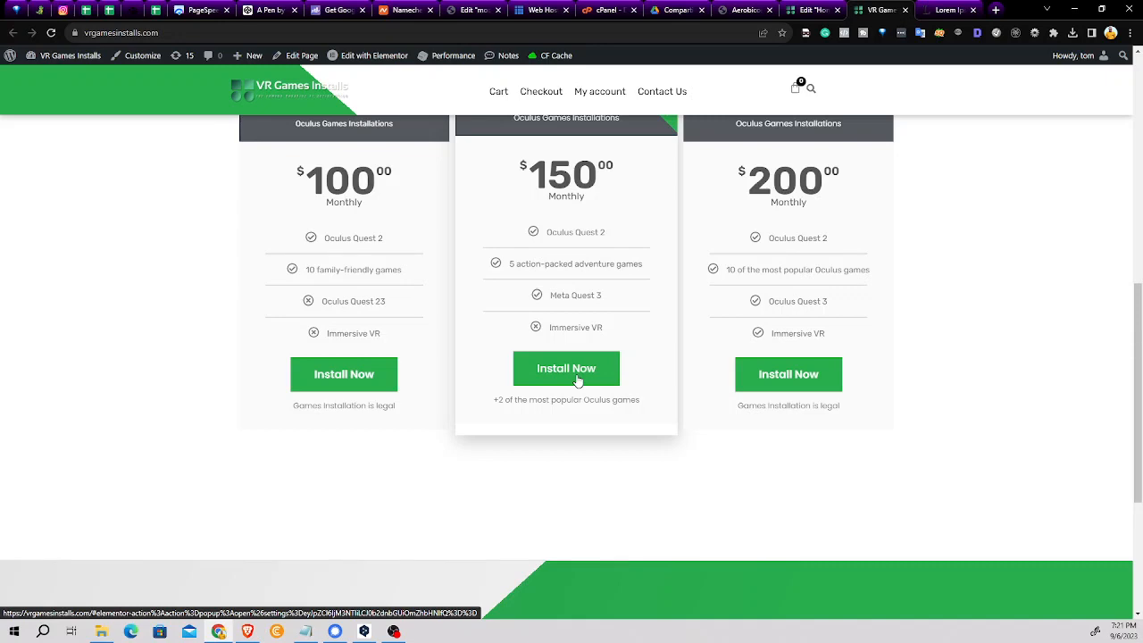
left_click(577, 378)
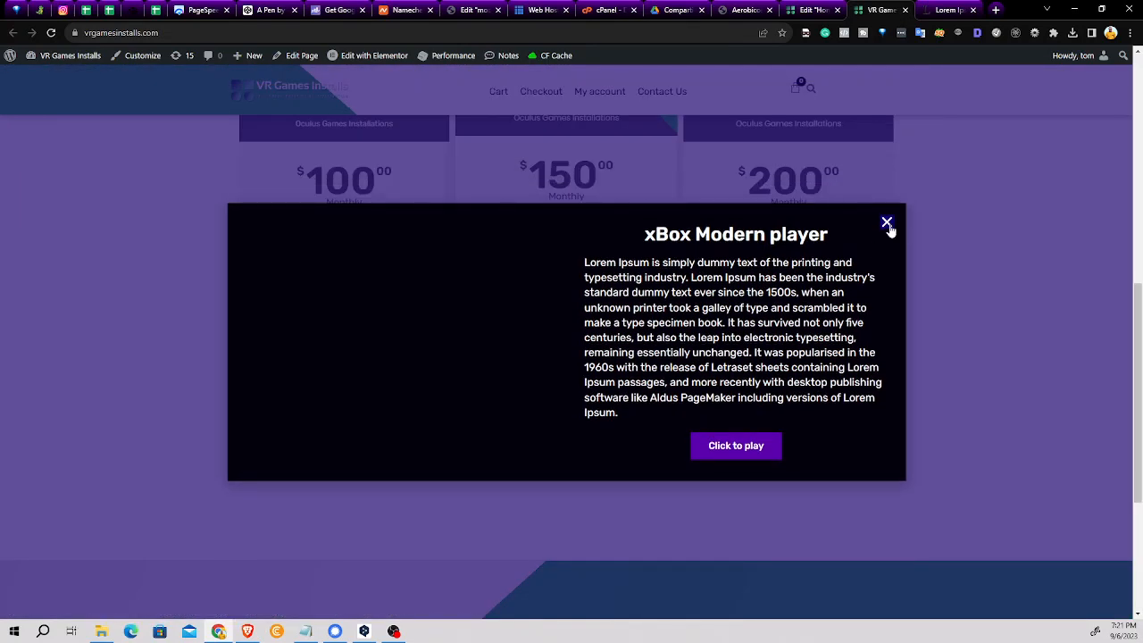
left_click(888, 224)
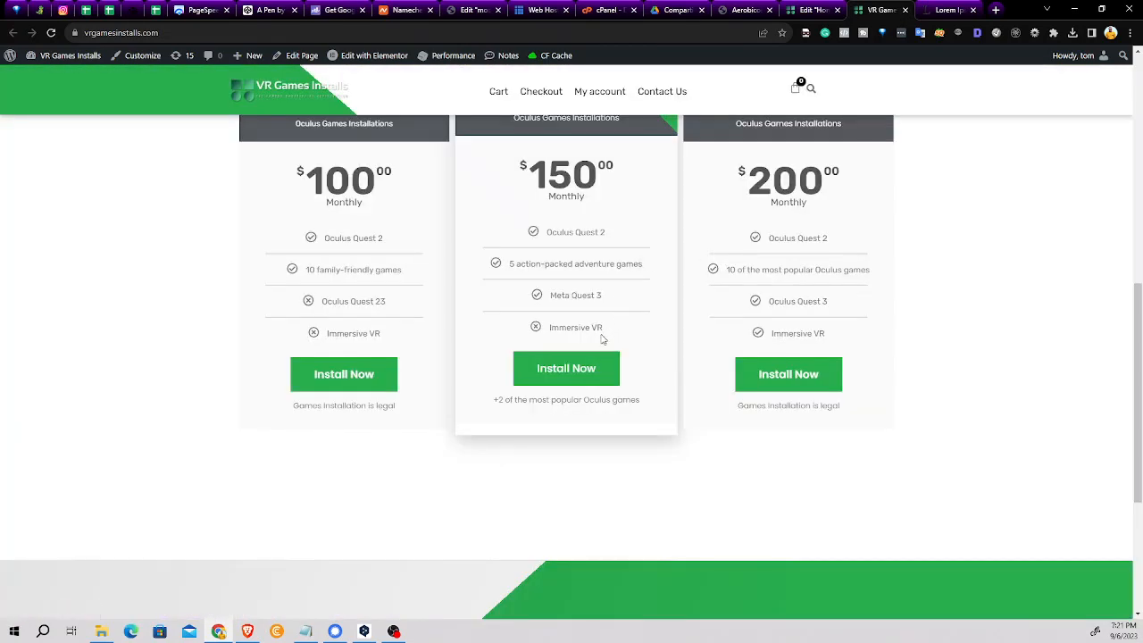
scroll(587, 346, "up", 5)
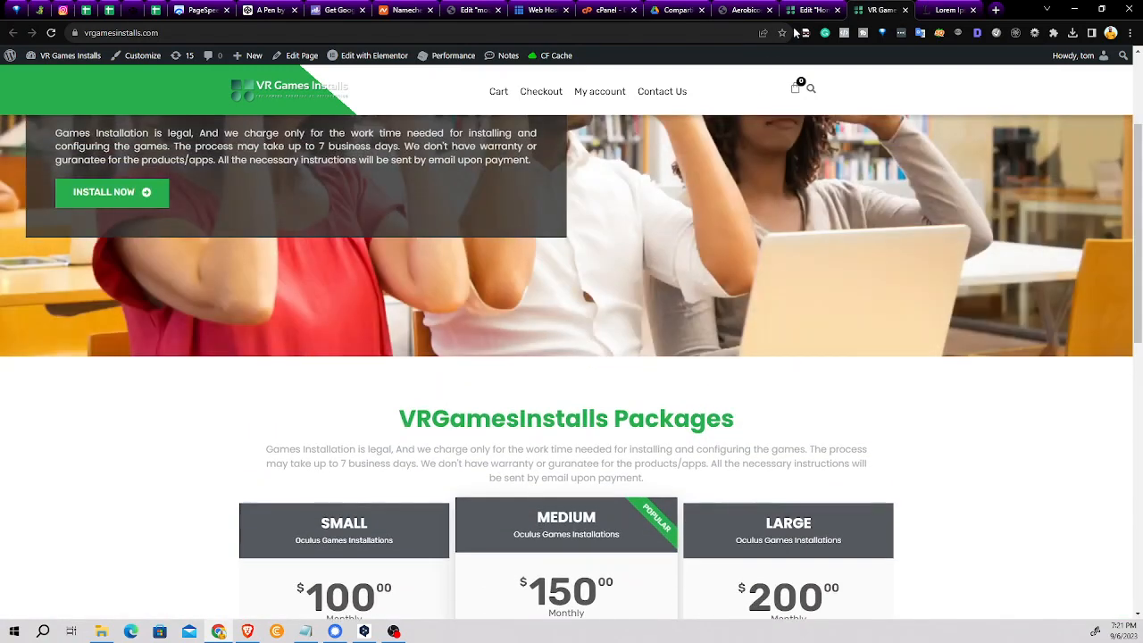
Return to the editor and switch the Medium price table's footer link popup to the "price modal opener" template
left_click(806, 10)
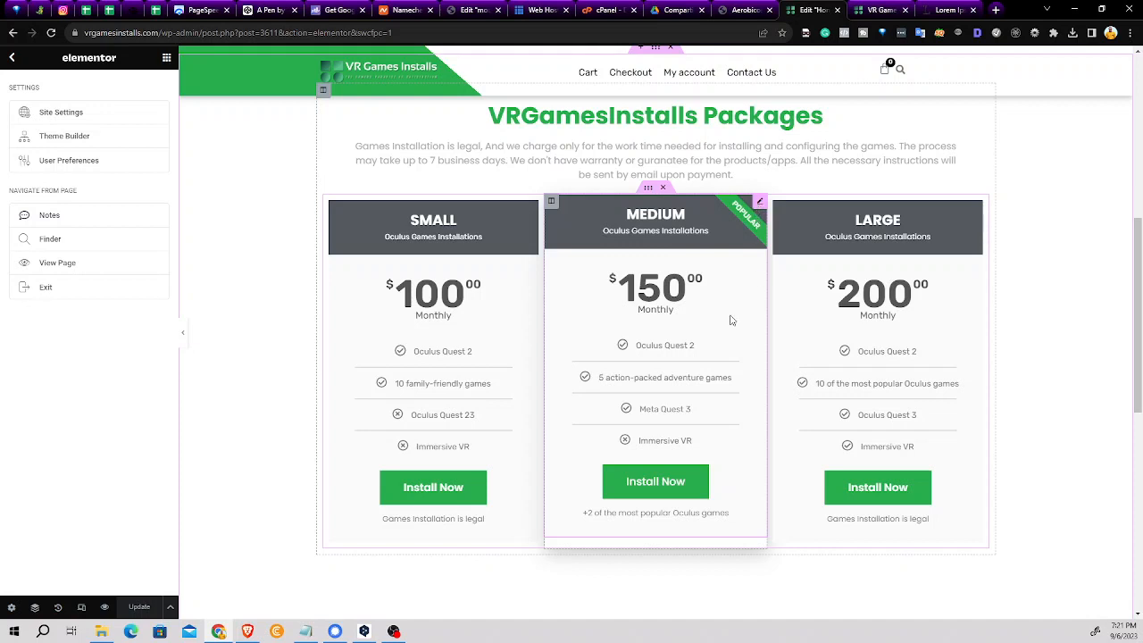
left_click(758, 204)
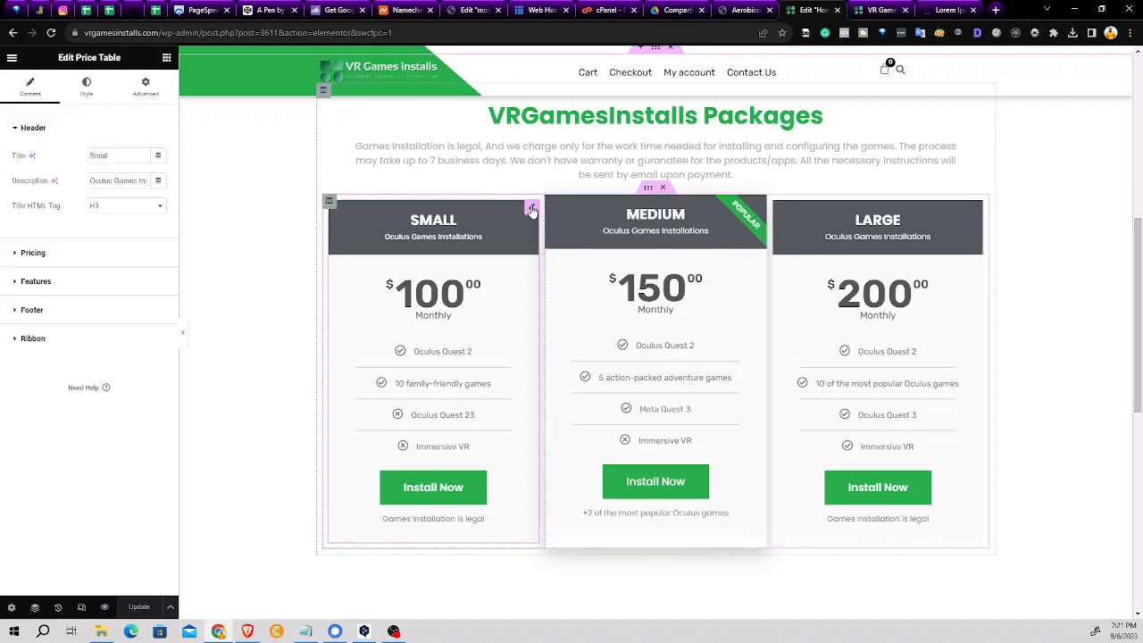
left_click(757, 204)
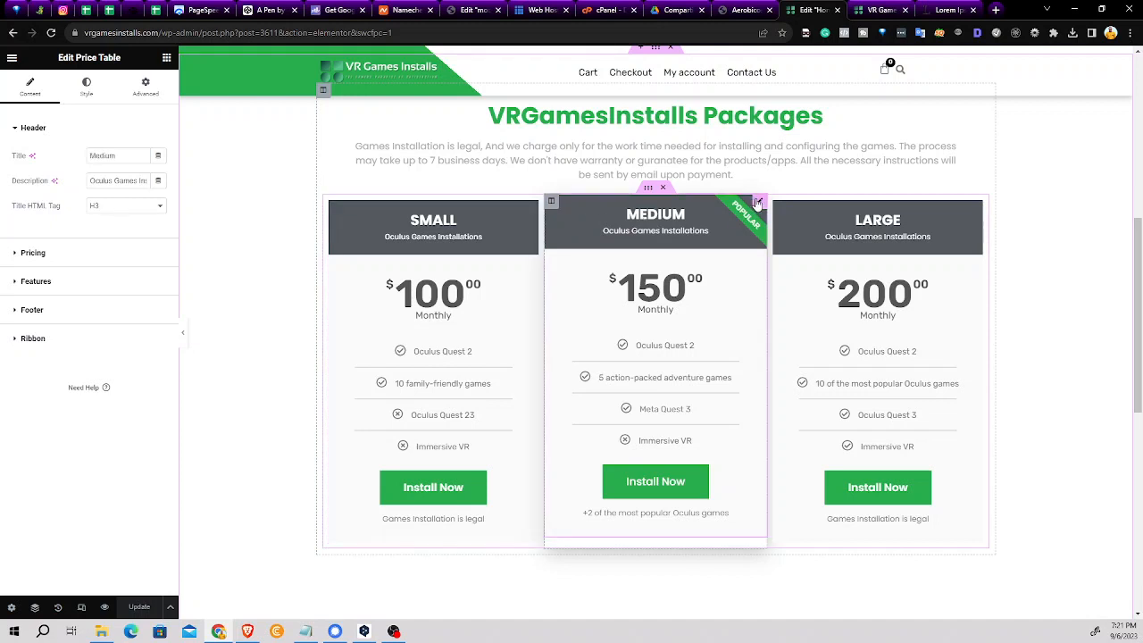
left_click(22, 310)
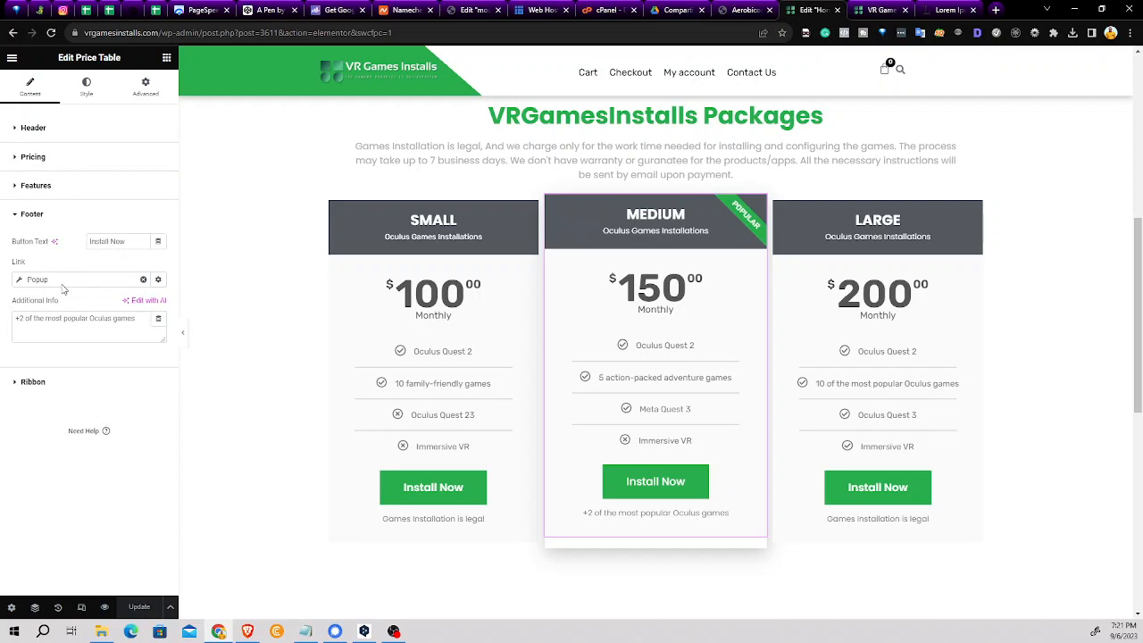
left_click(62, 285)
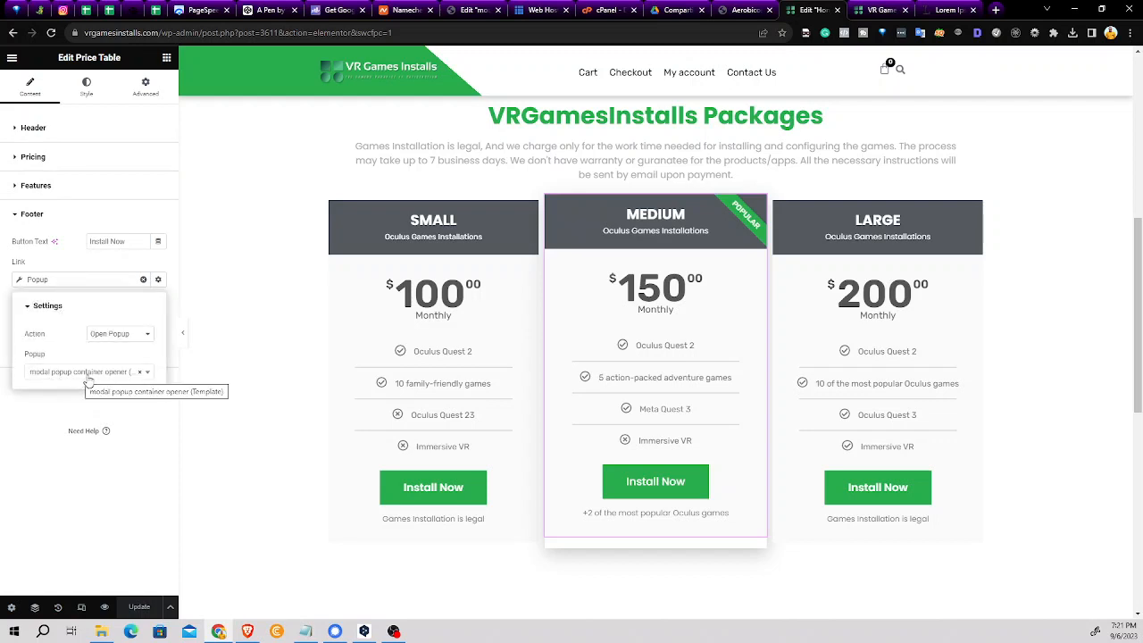
left_click(139, 371)
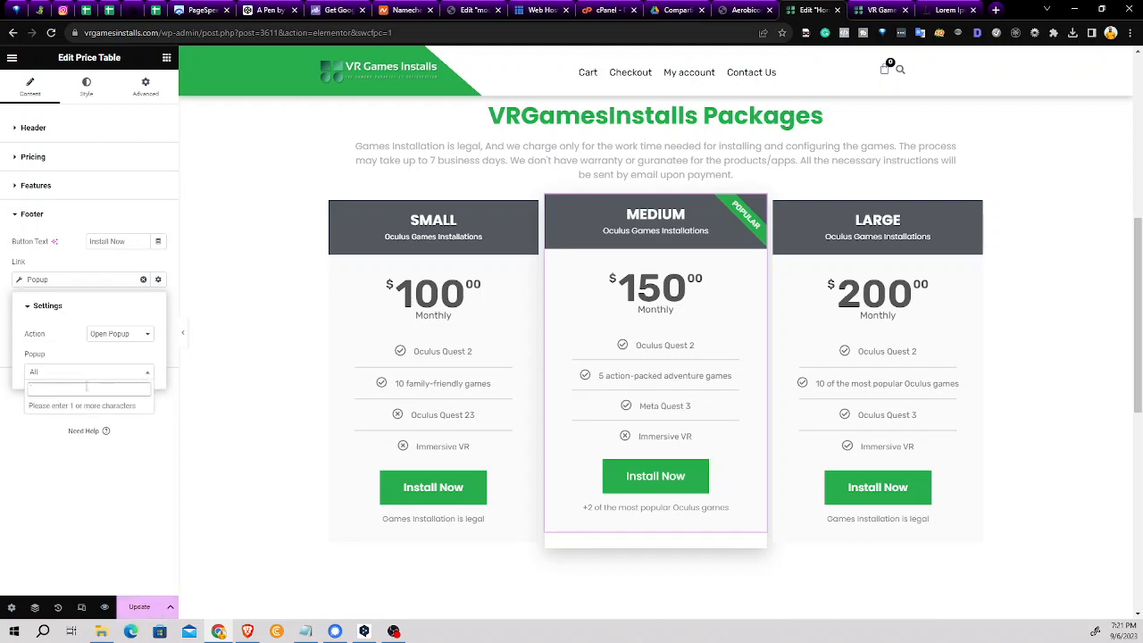
type("pri")
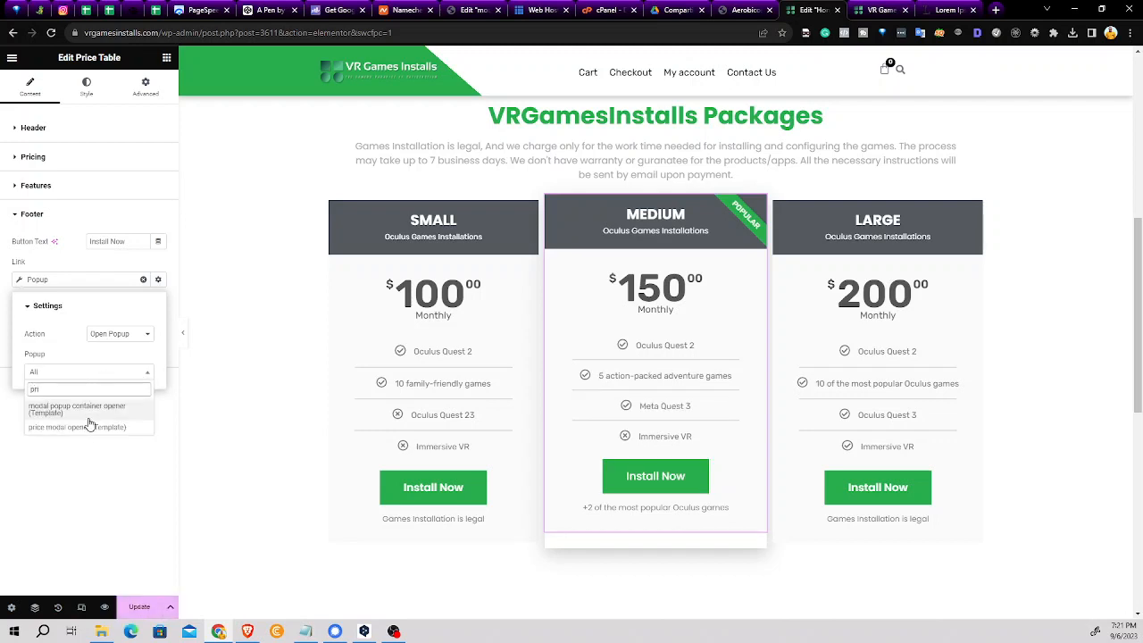
left_click(87, 428)
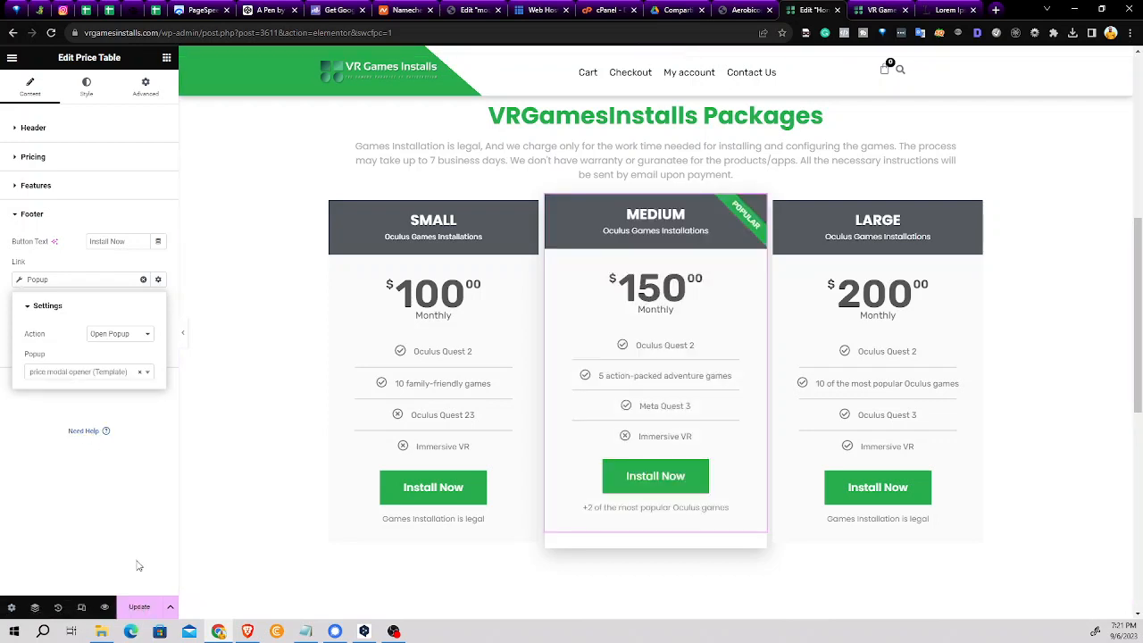
Update the home page, dismissing the cart notice, and reload its live version in the other browser tab
left_click(146, 599)
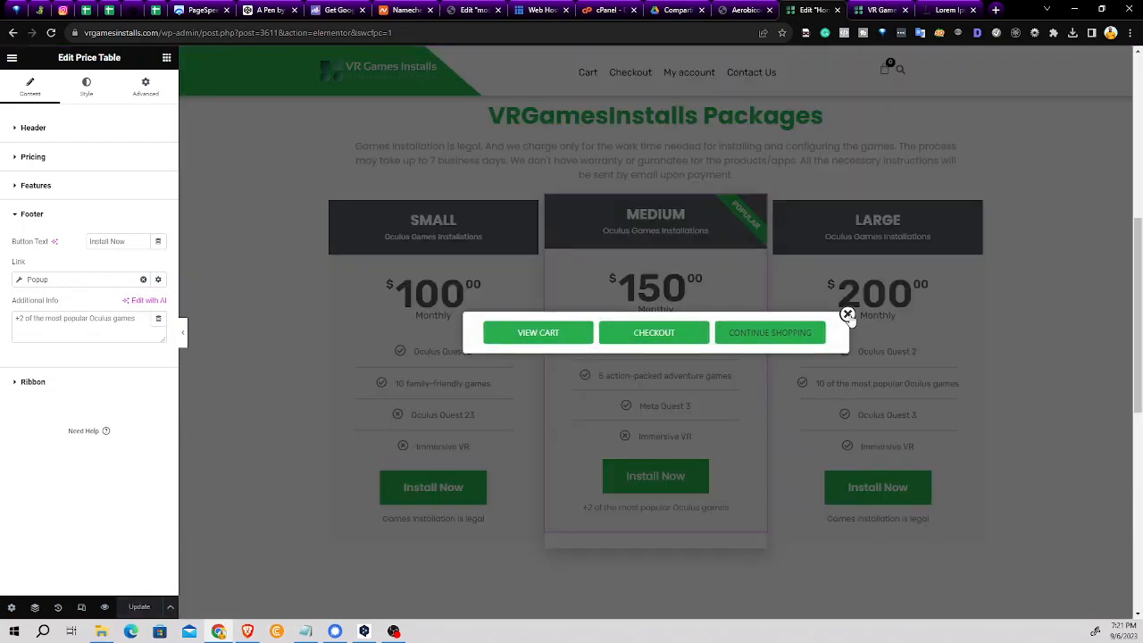
left_click(847, 314)
left_click(879, 9)
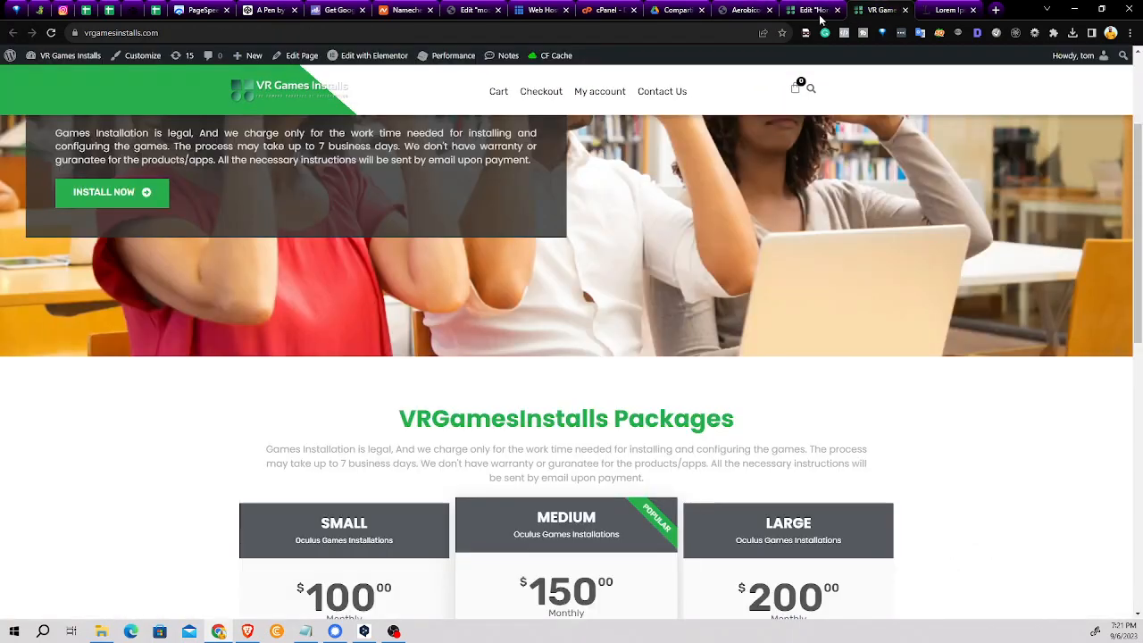
left_click(51, 33)
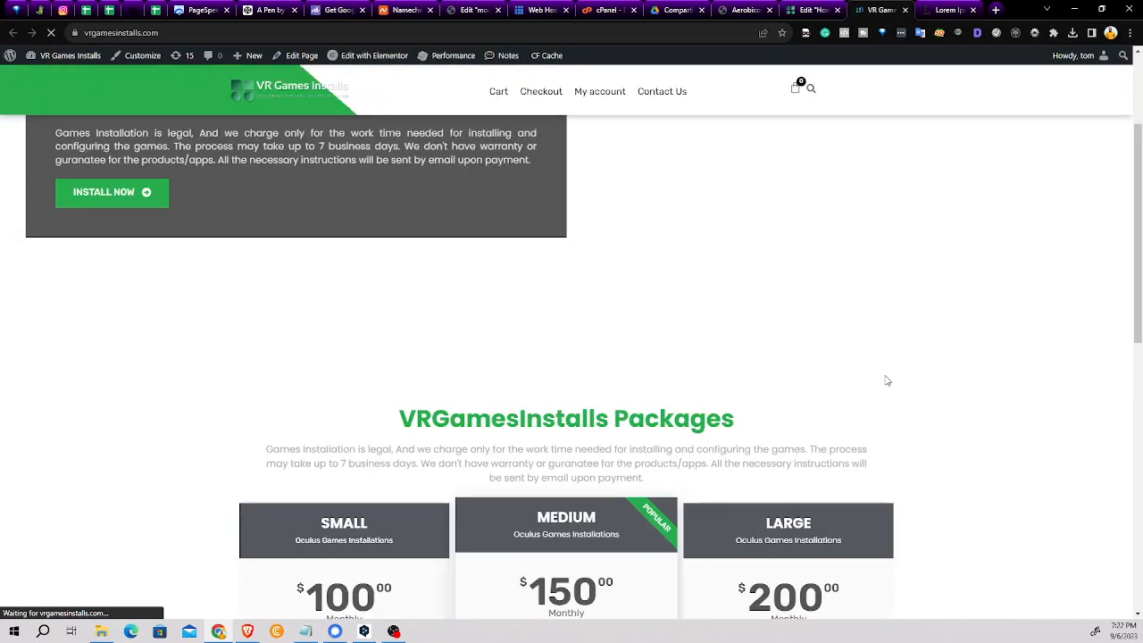
Test the Medium package's Install Now popup on the live page, dismissing it once with its close icon and once from the surrounding overlay
scroll(887, 381, "down", 4)
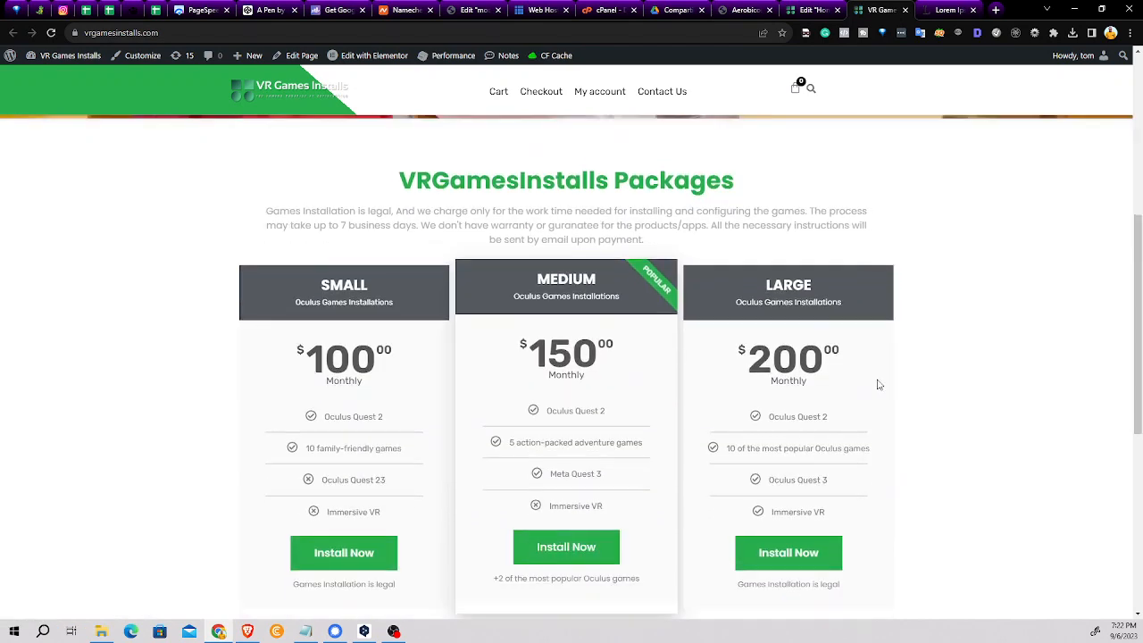
scroll(548, 432, "down", 1)
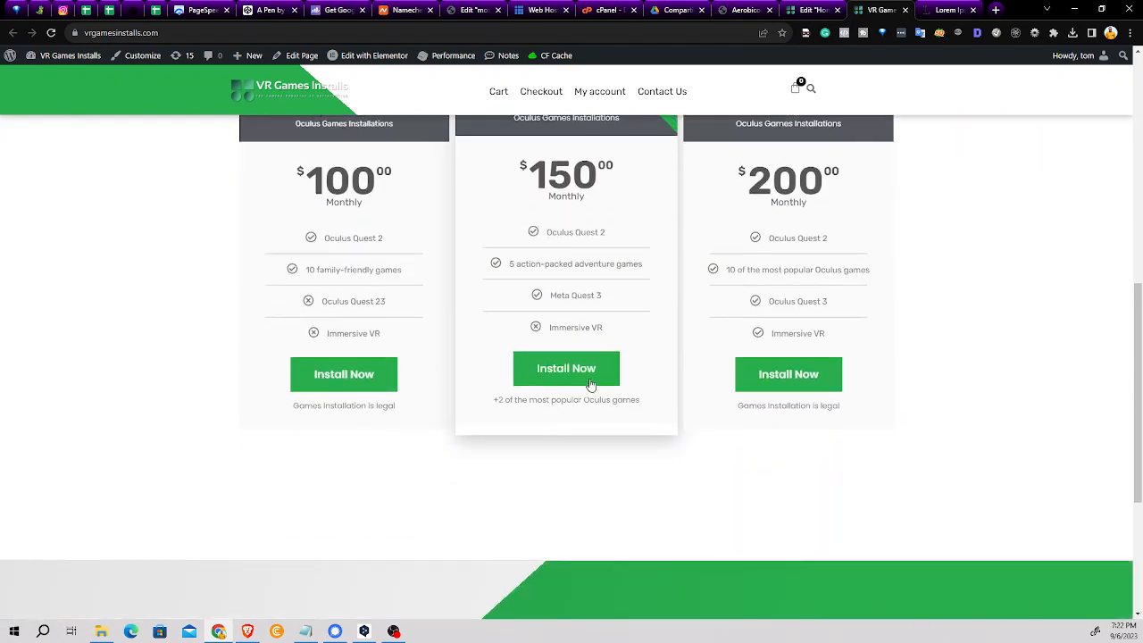
left_click(566, 372)
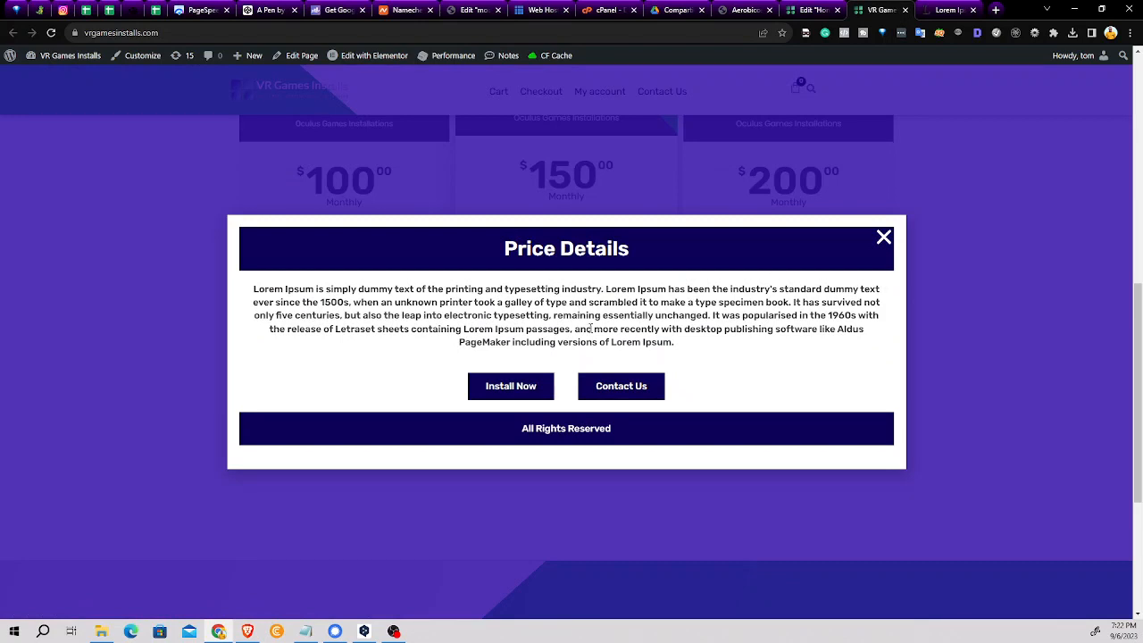
left_click(883, 239)
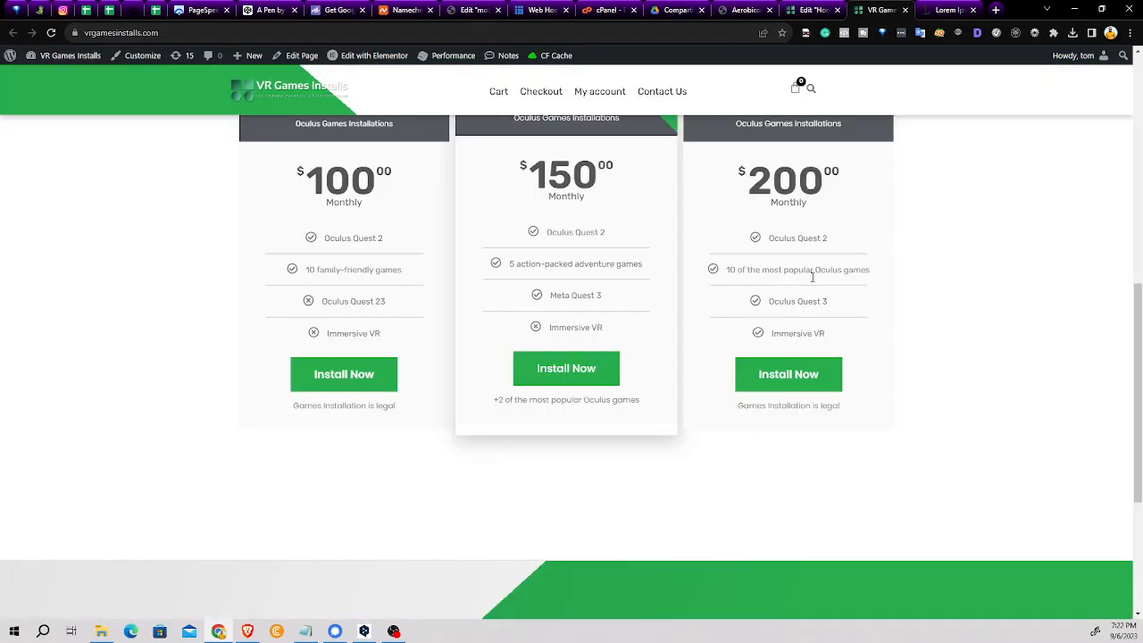
left_click(564, 371)
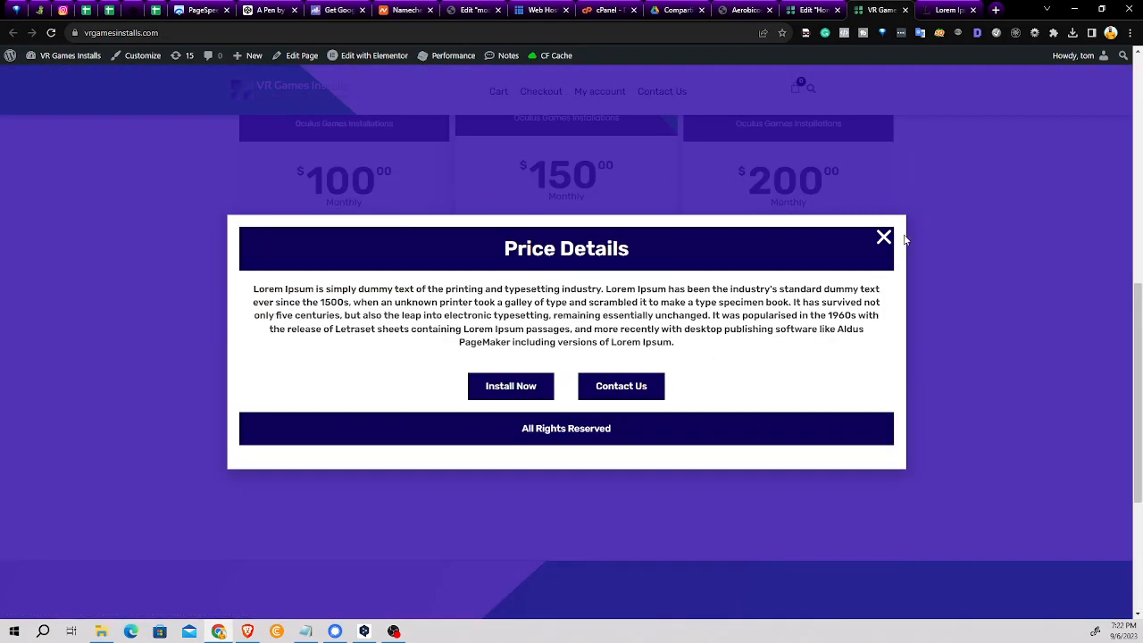
left_click(971, 272)
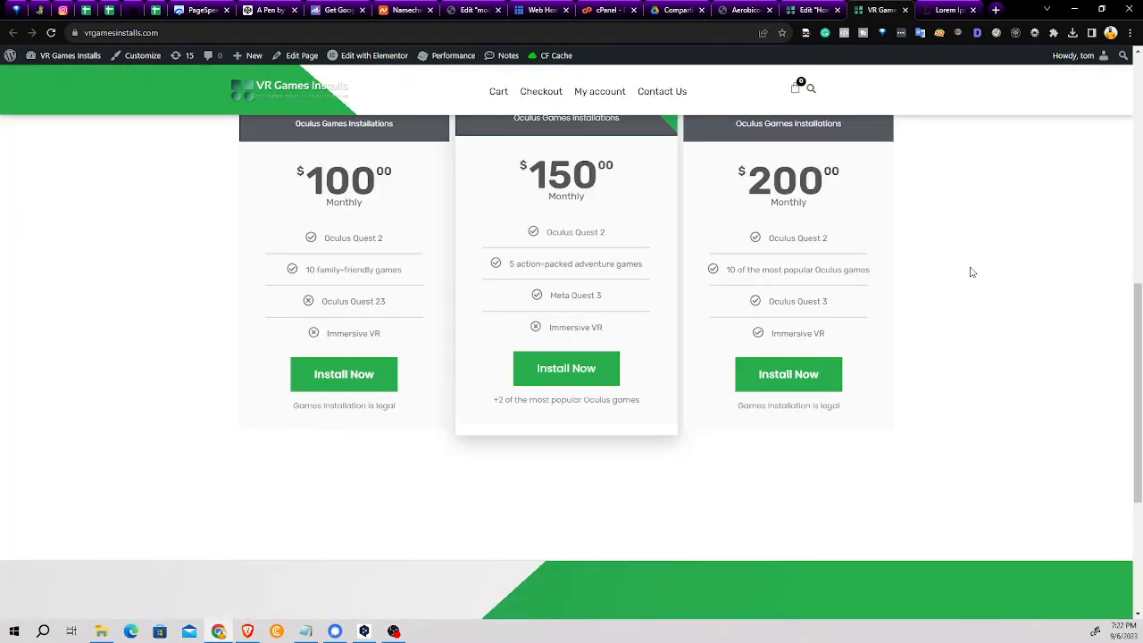
Reopen the Medium package's popup, test its Contact Us button, close the popup and return to the pricing packages
left_click(570, 382)
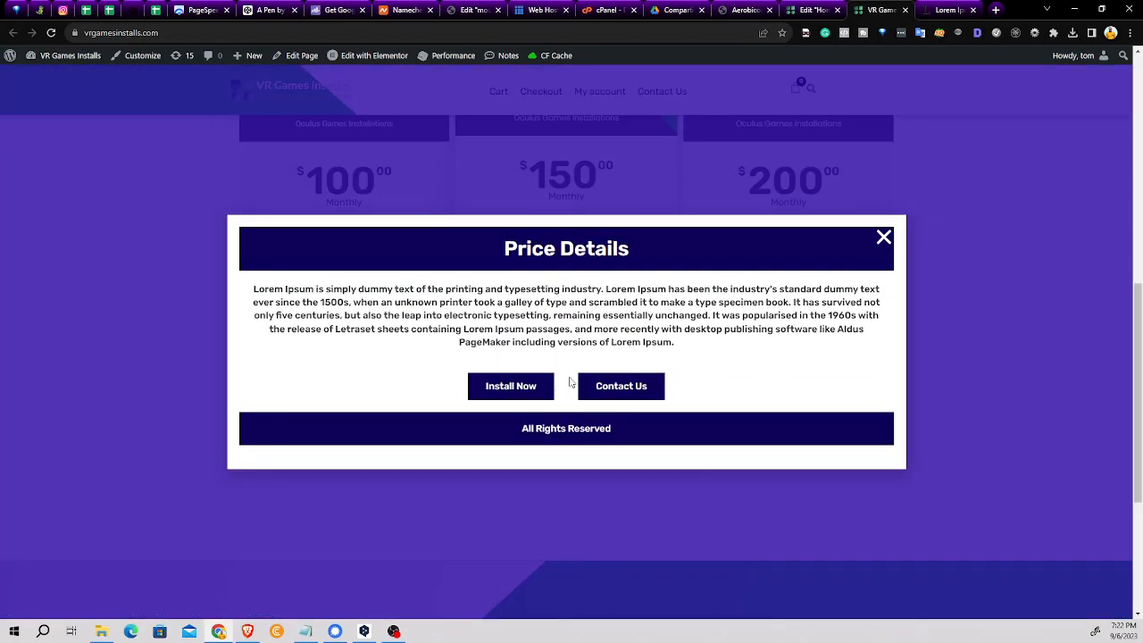
left_click(625, 391)
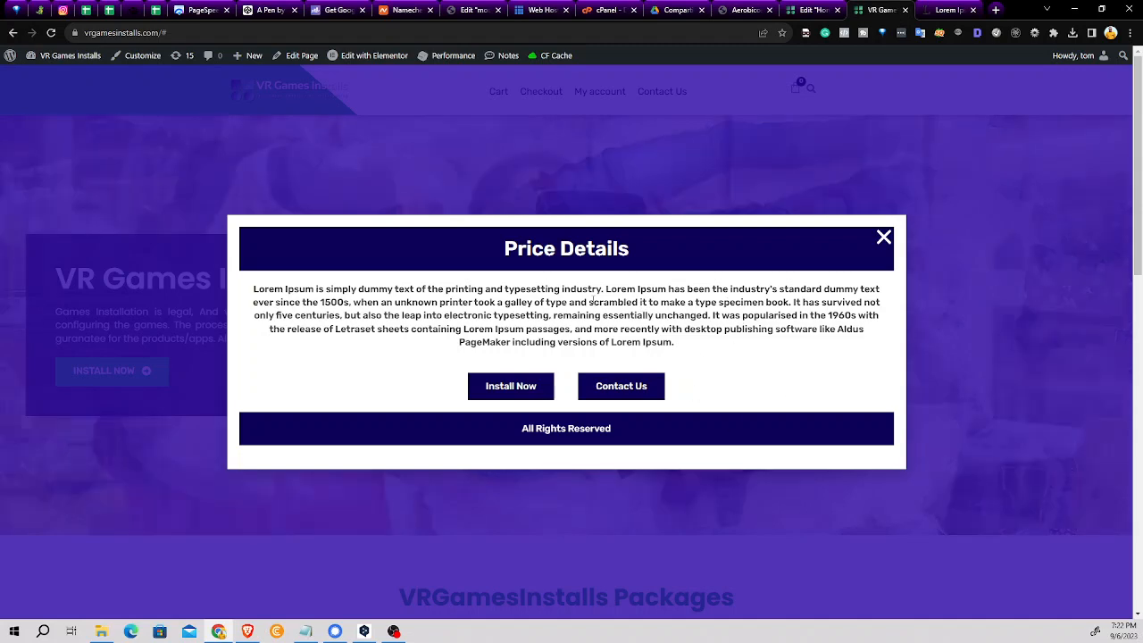
left_click(884, 238)
scroll(740, 270, "down", 5)
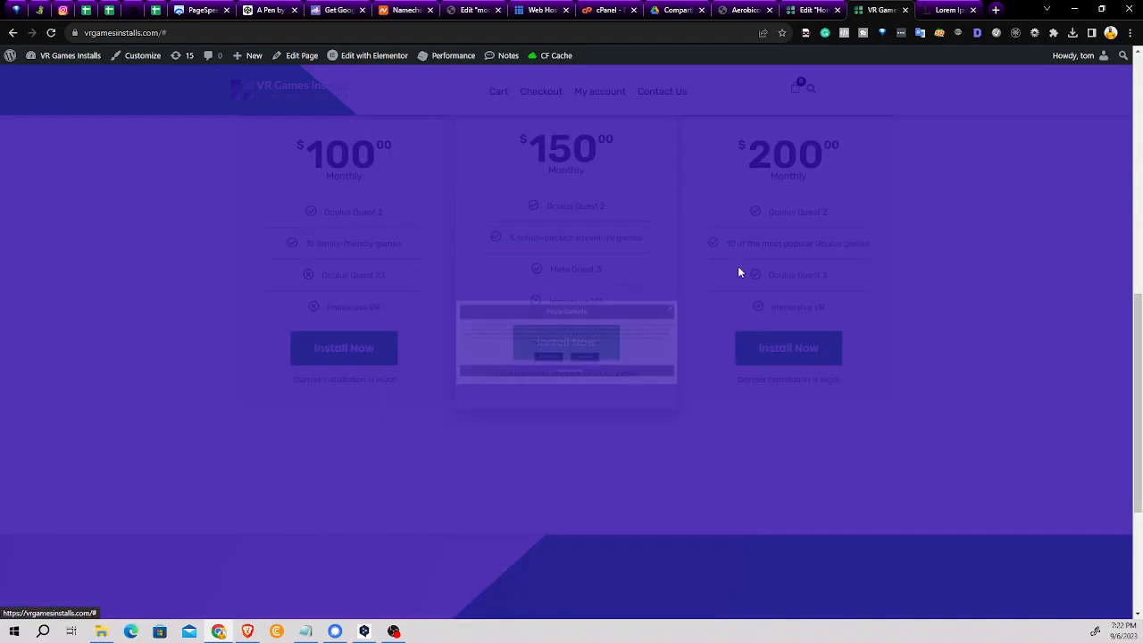